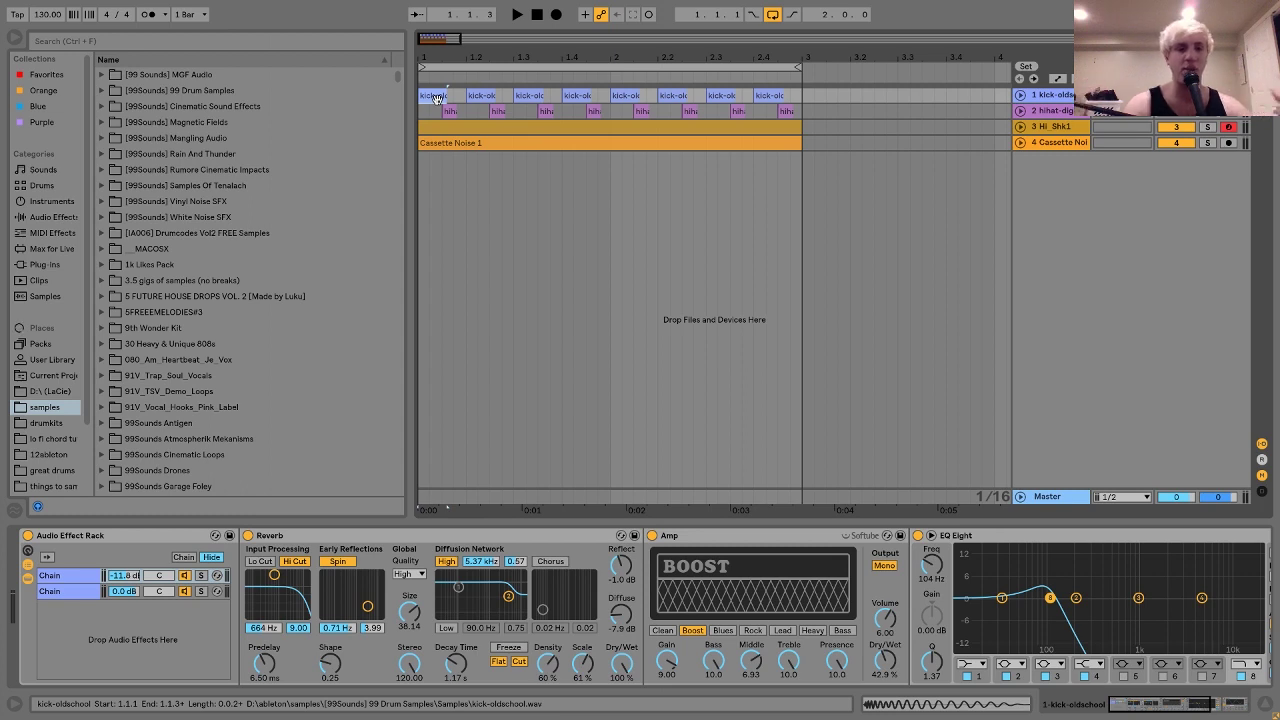
# - Unfold all four tracks in the arrangement and select the hihat-digital track
pyautogui.click(1044, 112)
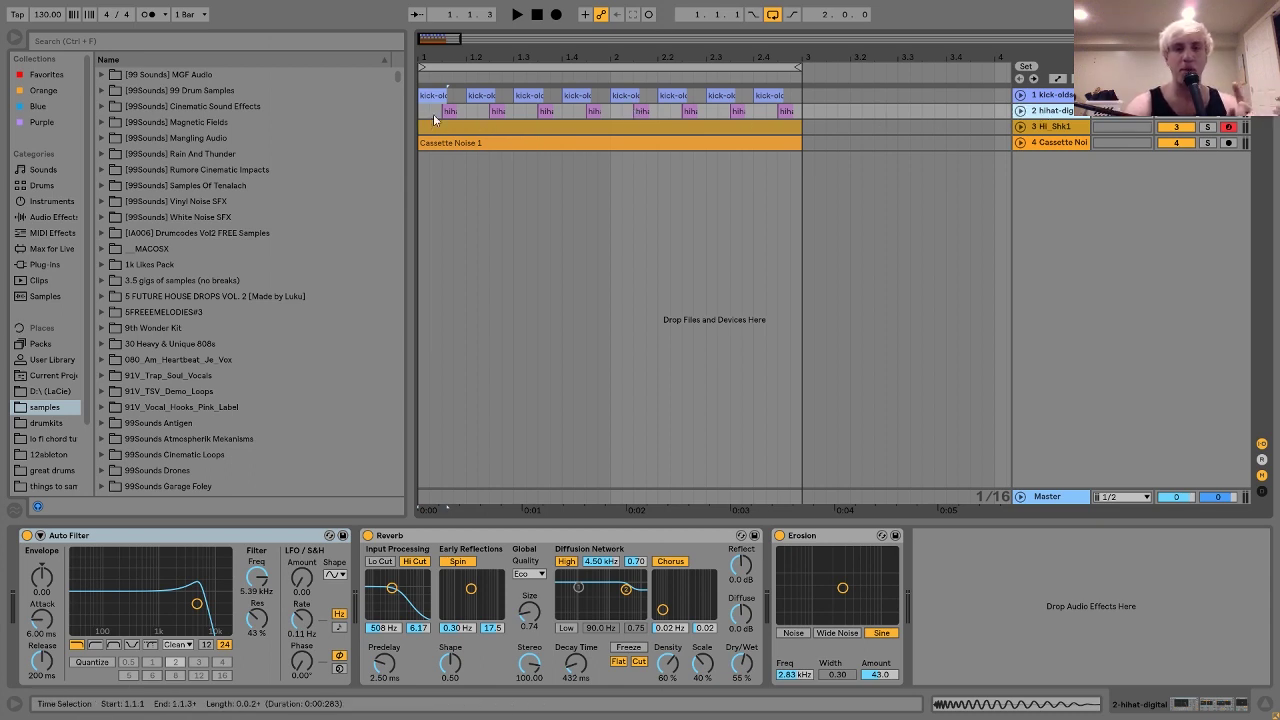
pyautogui.click(1020, 128)
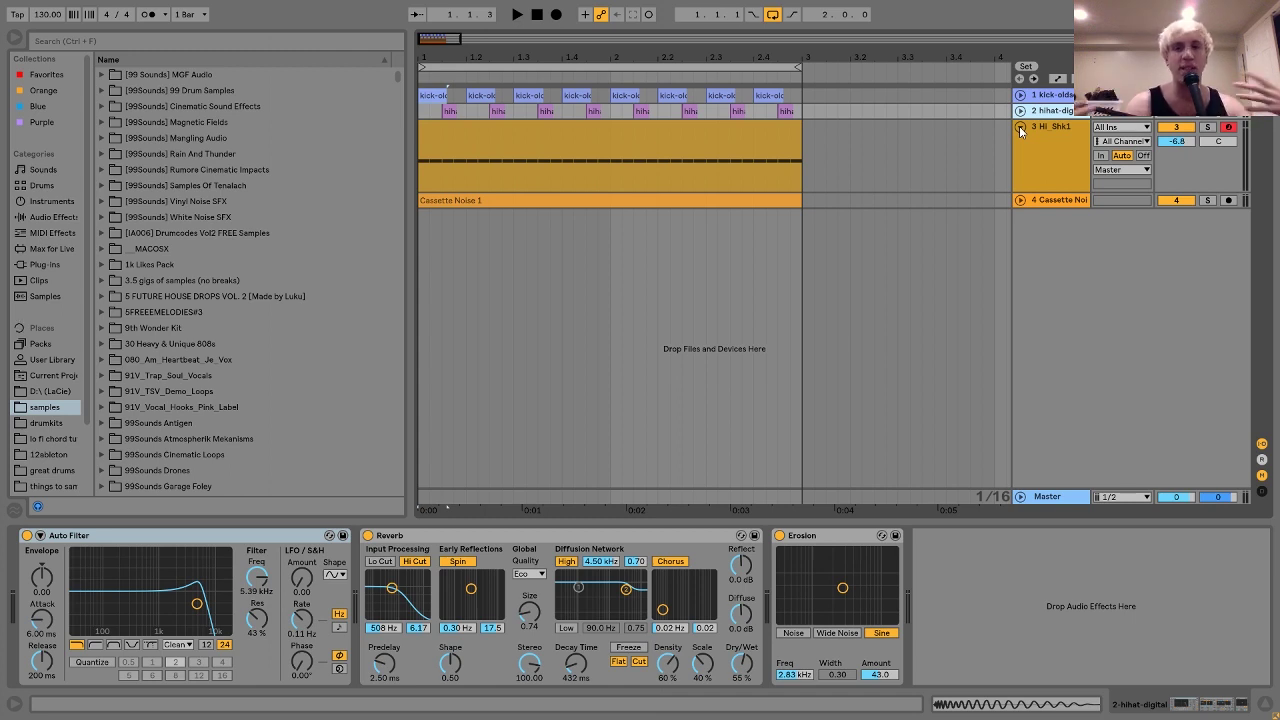
pyautogui.keyDown('alt'); pyautogui.click(1019, 126); pyautogui.keyUp('alt')
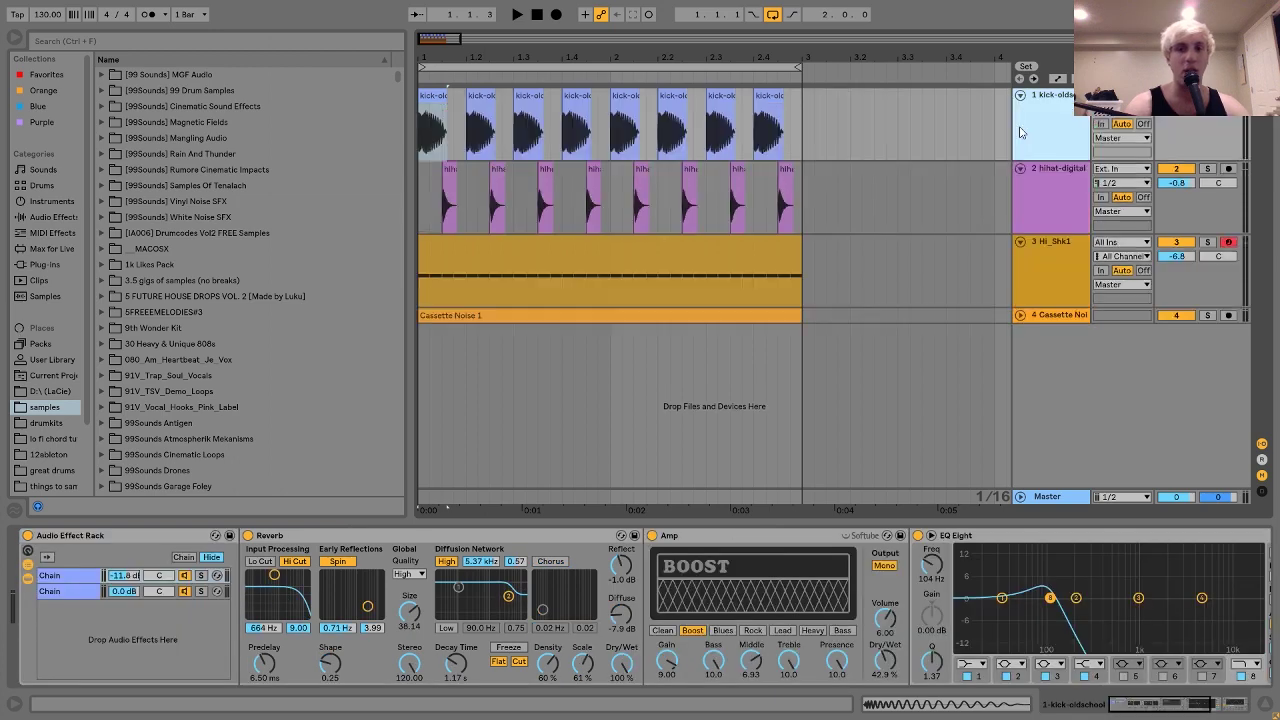
pyautogui.press('Down')
pyautogui.press('u')
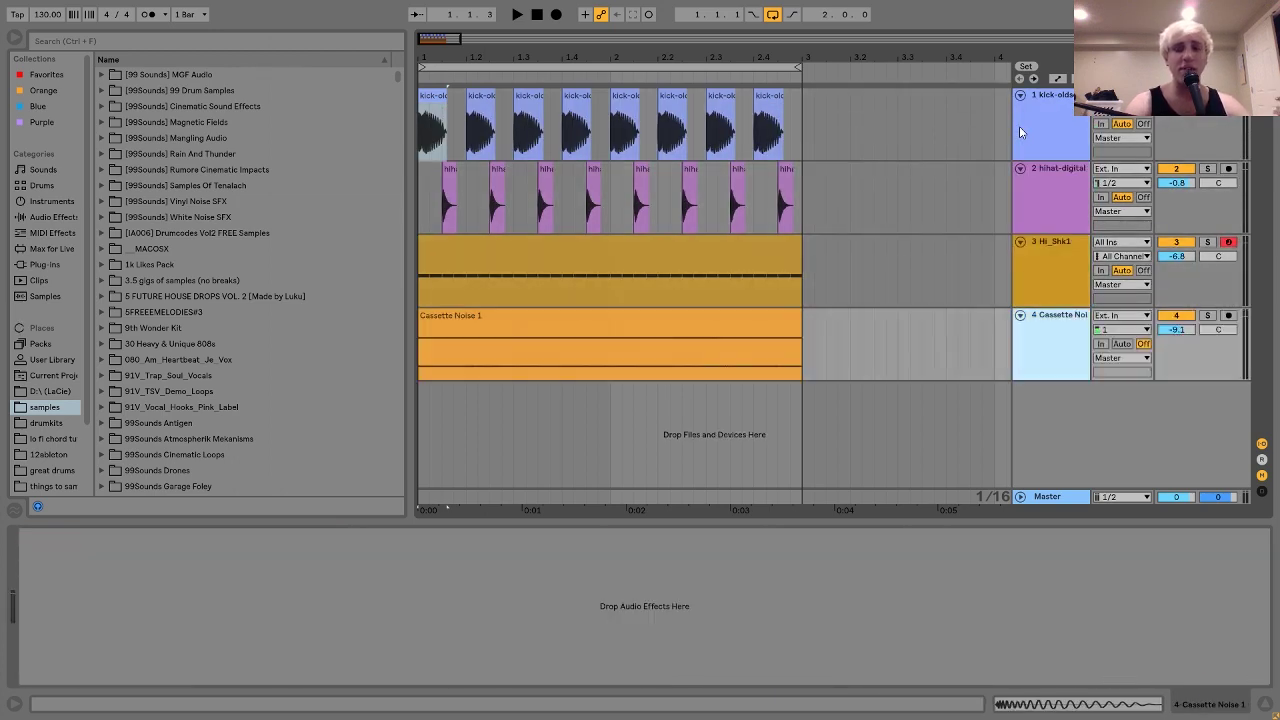
pyautogui.press('Up')
pyautogui.press('Up')
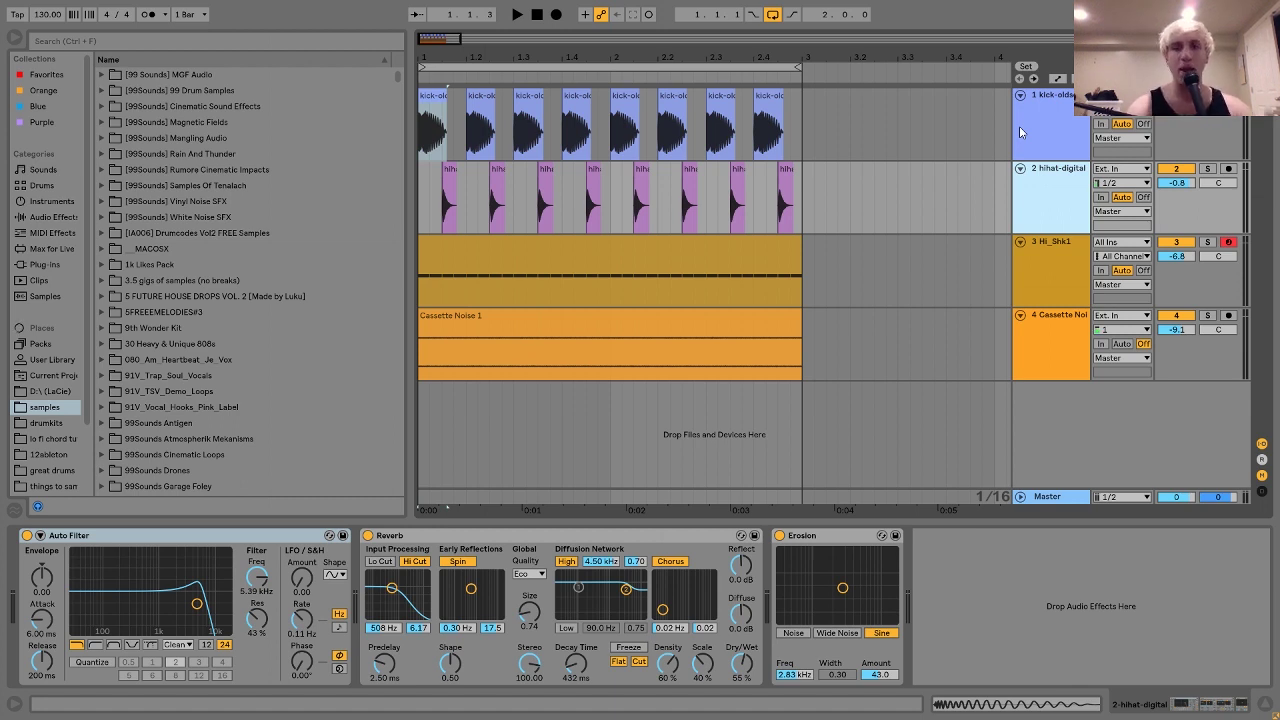
# - Fold the kick track and examine its device chain from the Audio Effect Rack to A Bit Warmer
pyautogui.click(1020, 95)
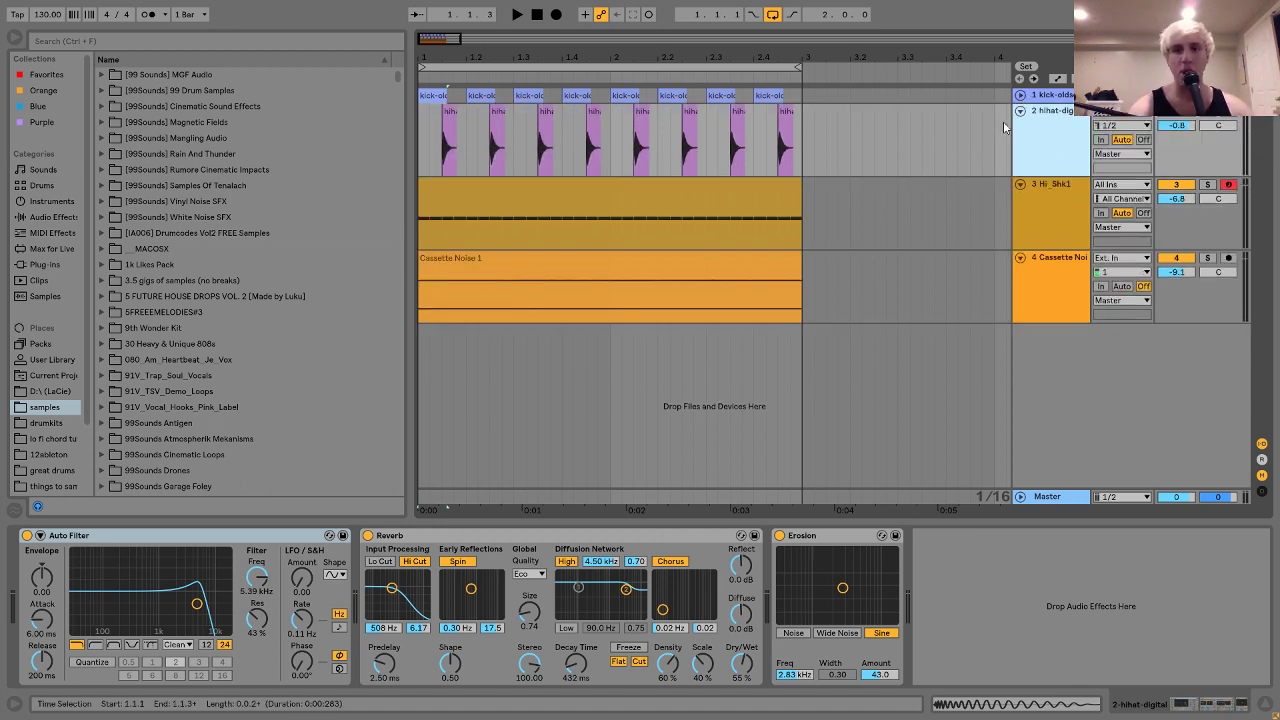
pyautogui.click(1052, 96)
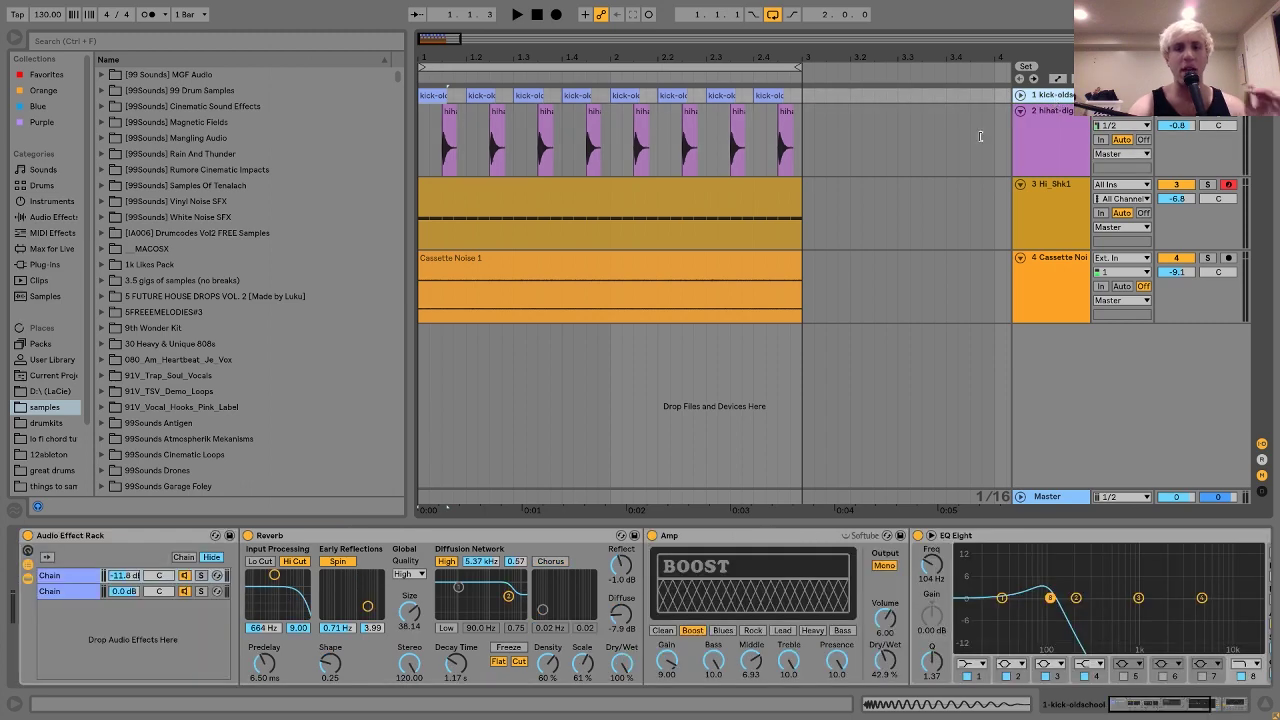
pyautogui.scroll(-5, 805, 553)
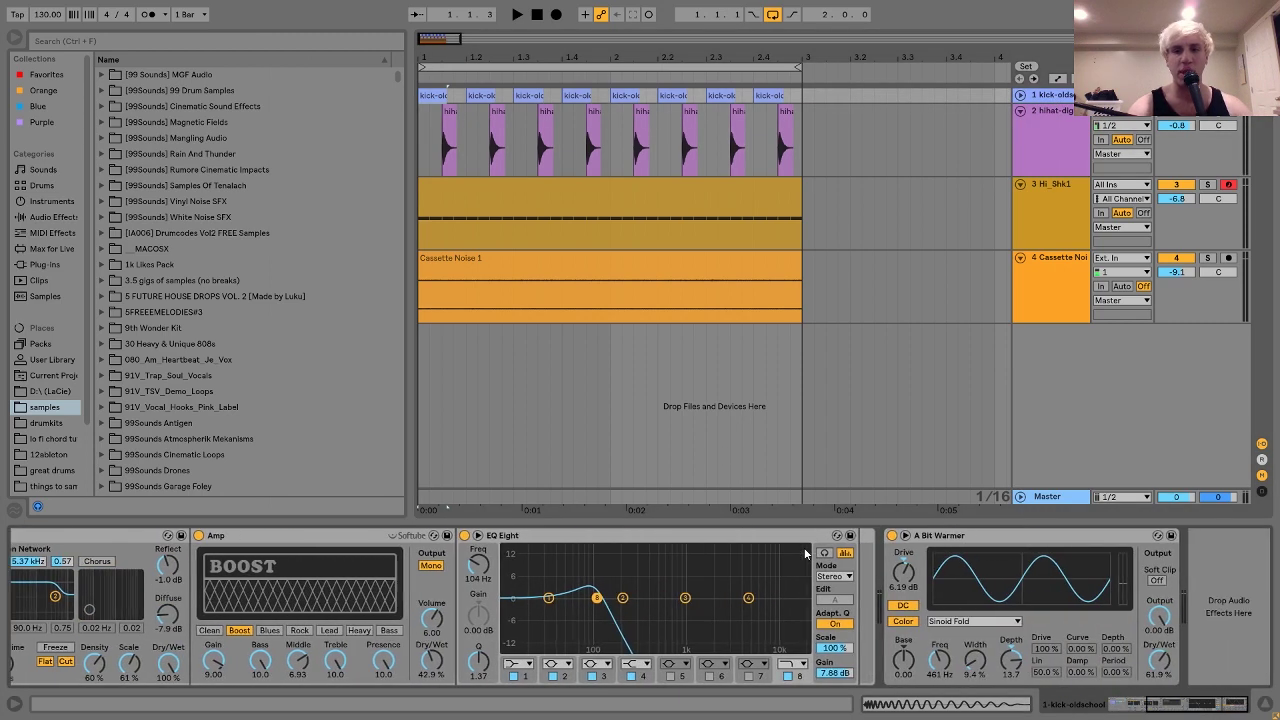
pyautogui.scroll(5, 805, 553)
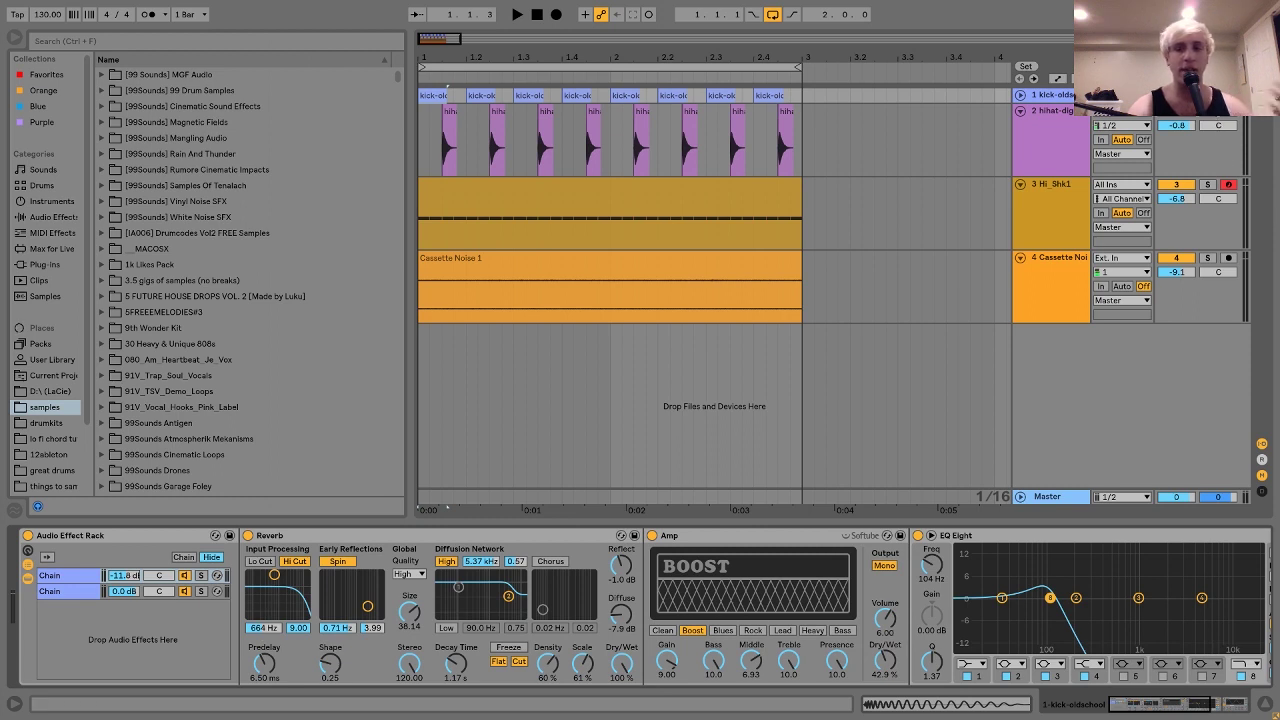
# - Mute the hi-hat, Hi_Shk1 and Cassette Noise tracks, unfold the kick track, and play the kick on its own with looping off
pyautogui.click(1176, 185)
pyautogui.click(1176, 258)
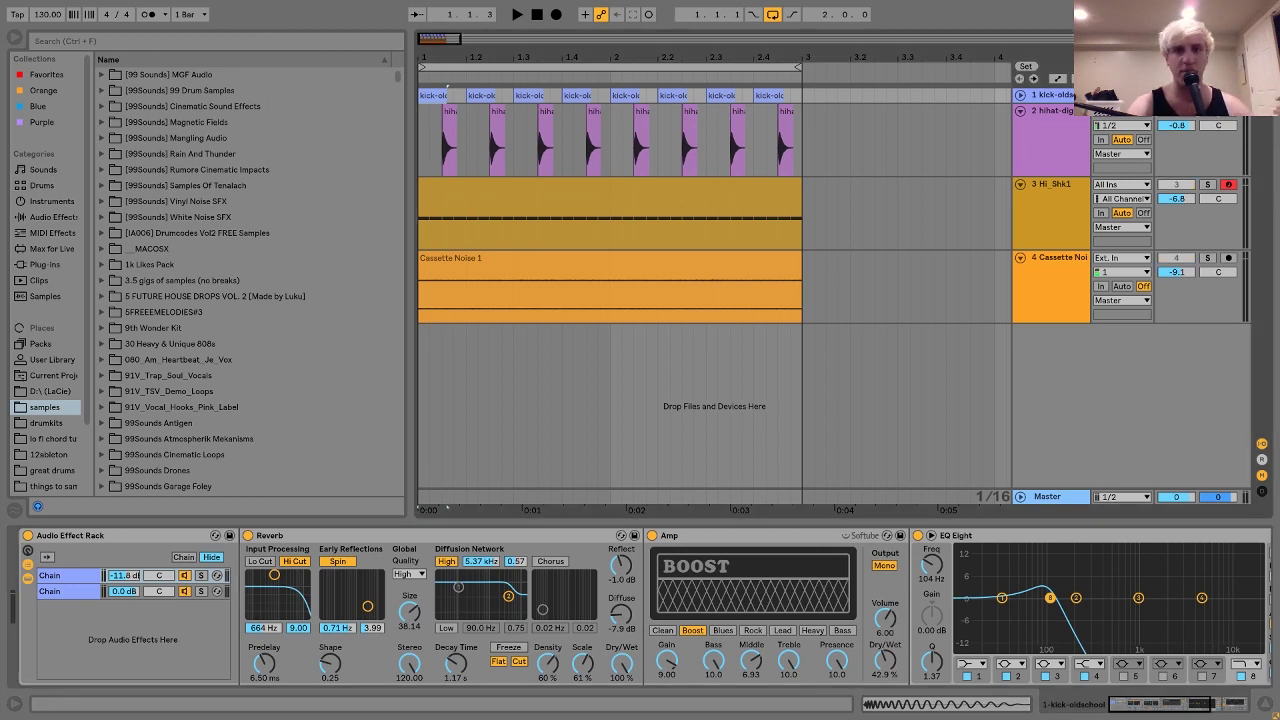
pyautogui.press('space')
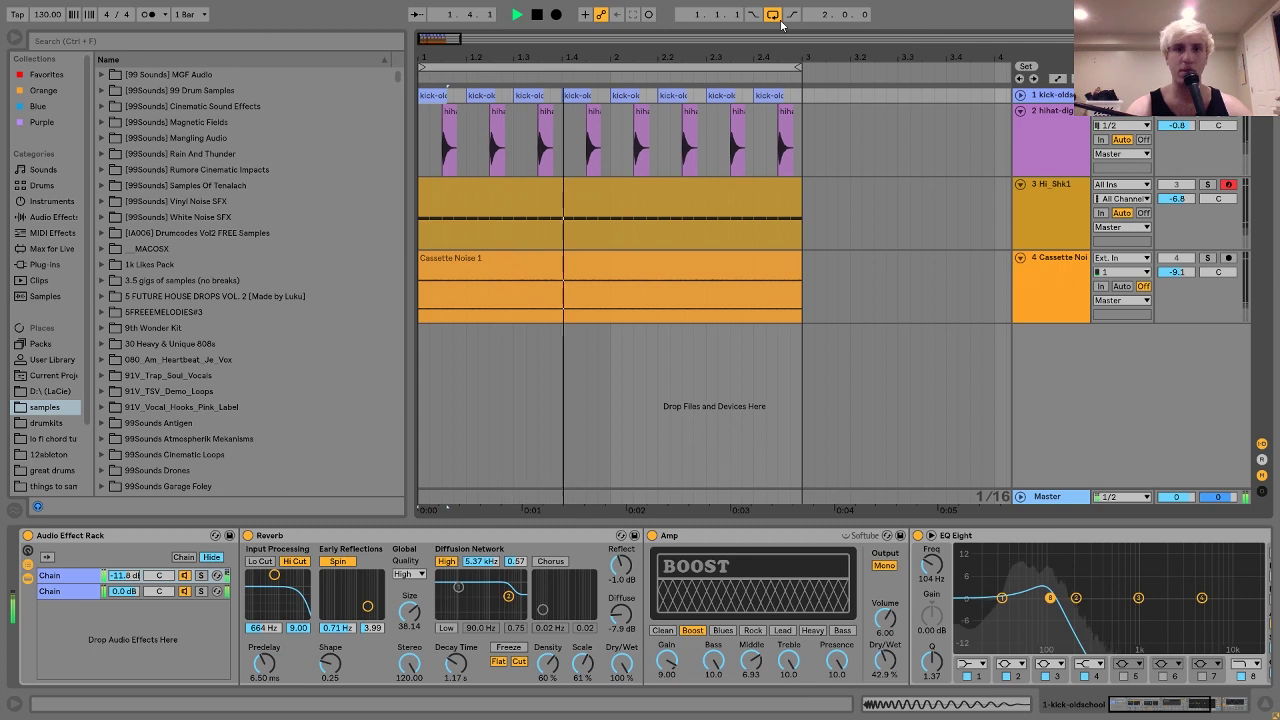
pyautogui.click(1020, 95)
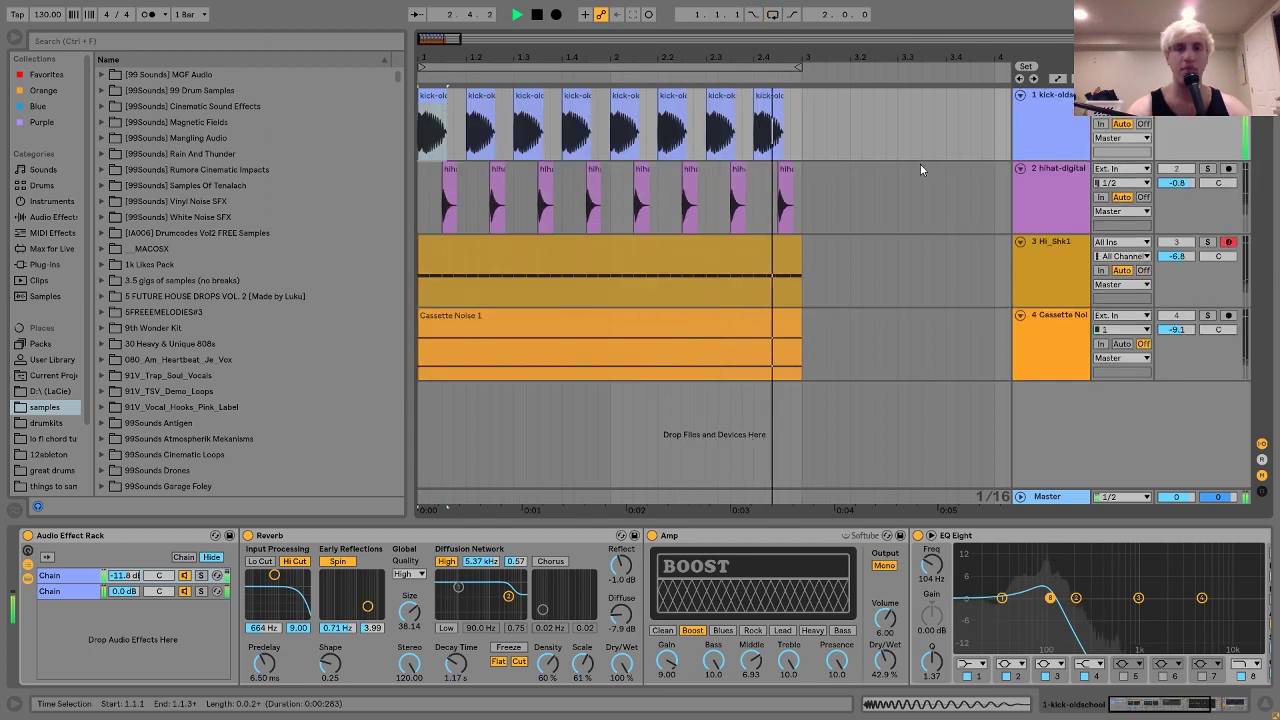
pyautogui.press('space')
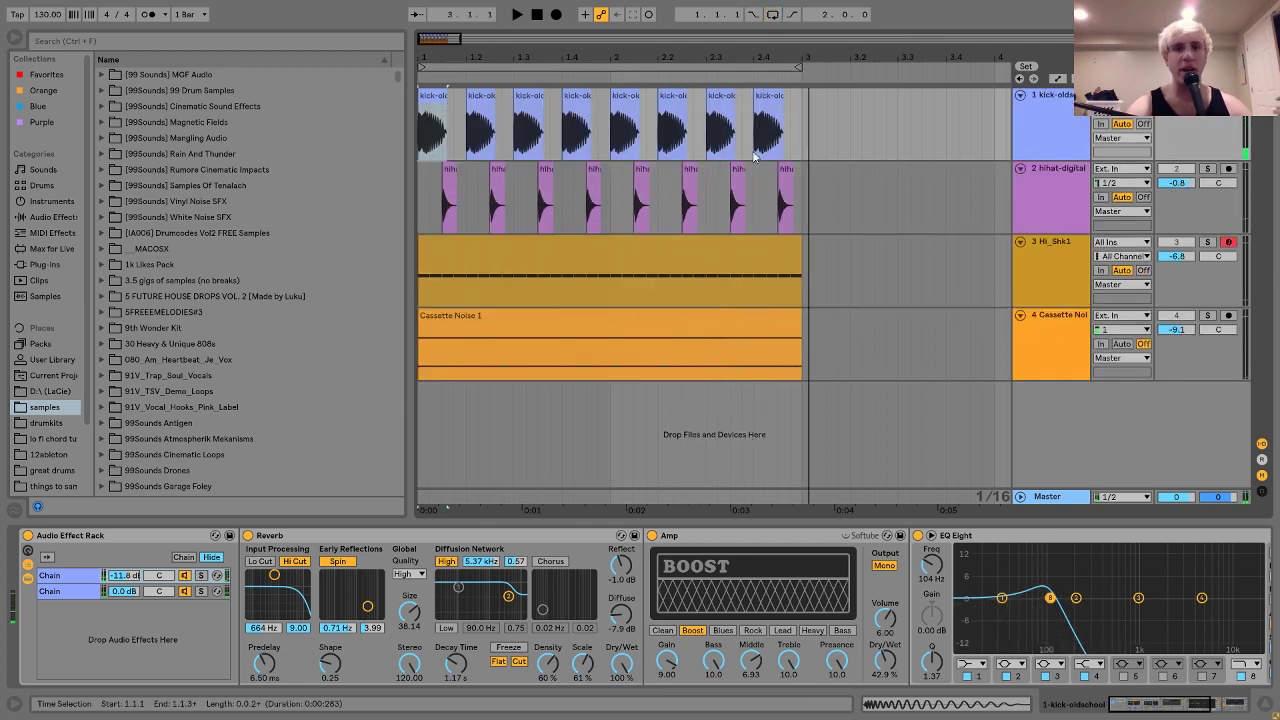
# - Play the last kick clip in the pattern to hear its reverb tail ring out
pyautogui.click(775, 101)
pyautogui.press('space')
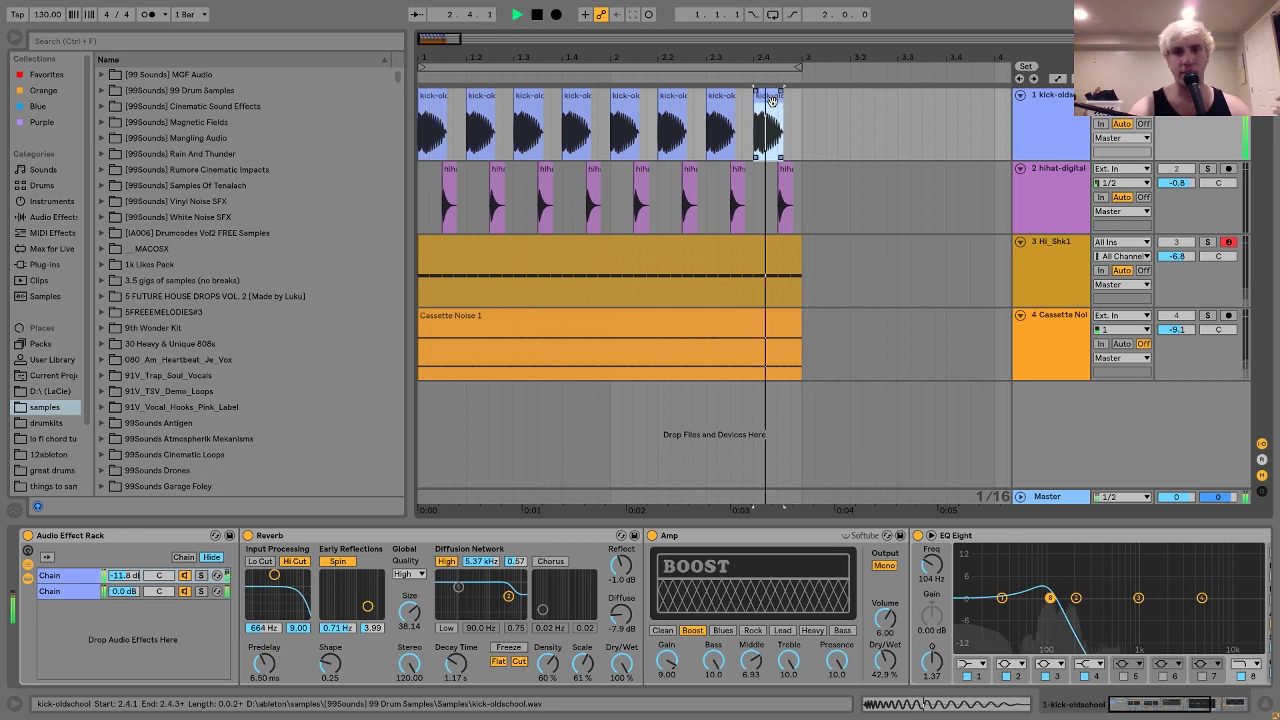
pyautogui.press('space')
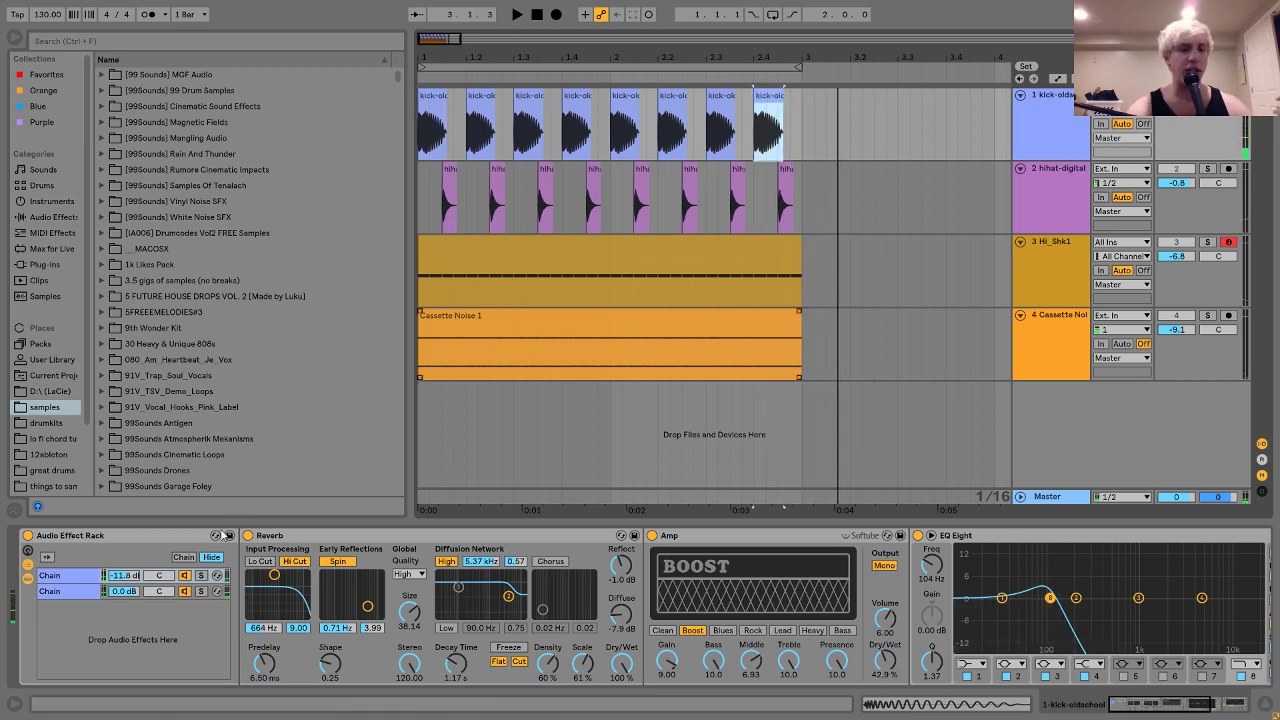
# - Select the kick pattern from bar 1 to bar 3 and loop that two-bar range
pyautogui.press('Home')
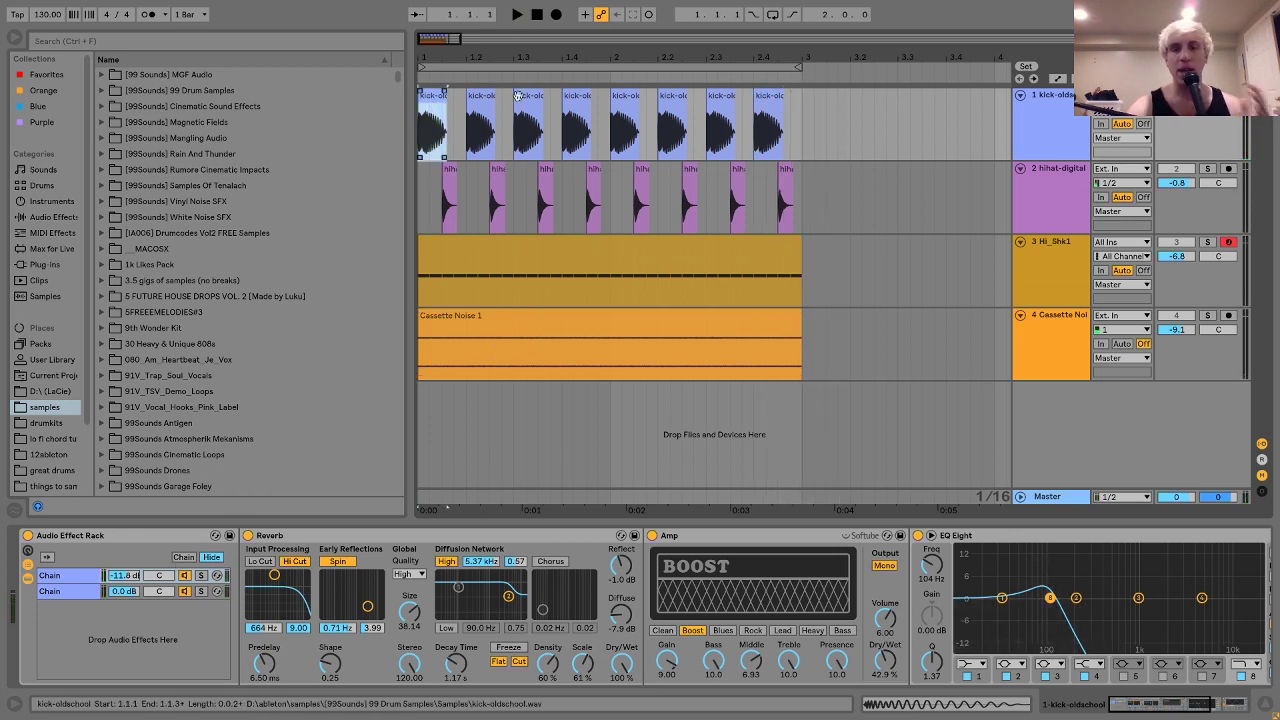
pyautogui.keyDown('shift'); pyautogui.click(799, 119); pyautogui.keyUp('shift')
pyautogui.hotkey('ctrl', 'l')
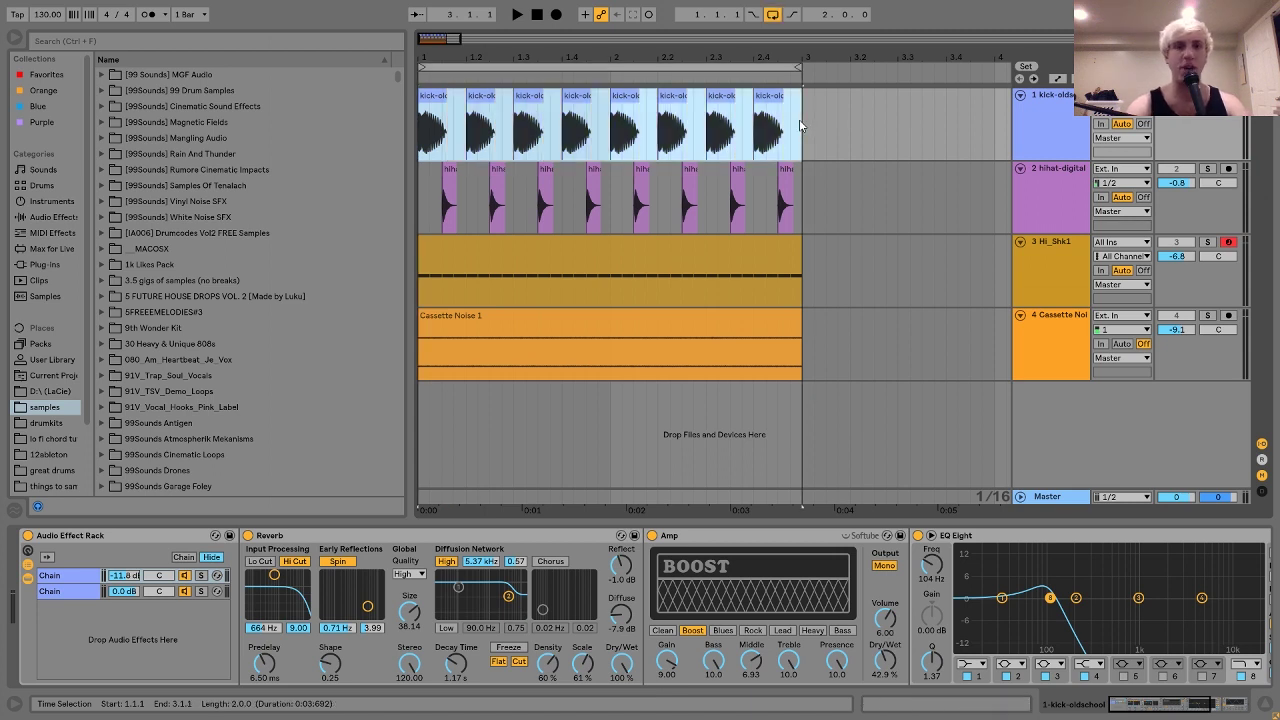
# - Bypass the kick's Audio Effect Rack and A Bit Warmer and play the unprocessed kick loop
pyautogui.click(28, 566)
pyautogui.click(28, 567)
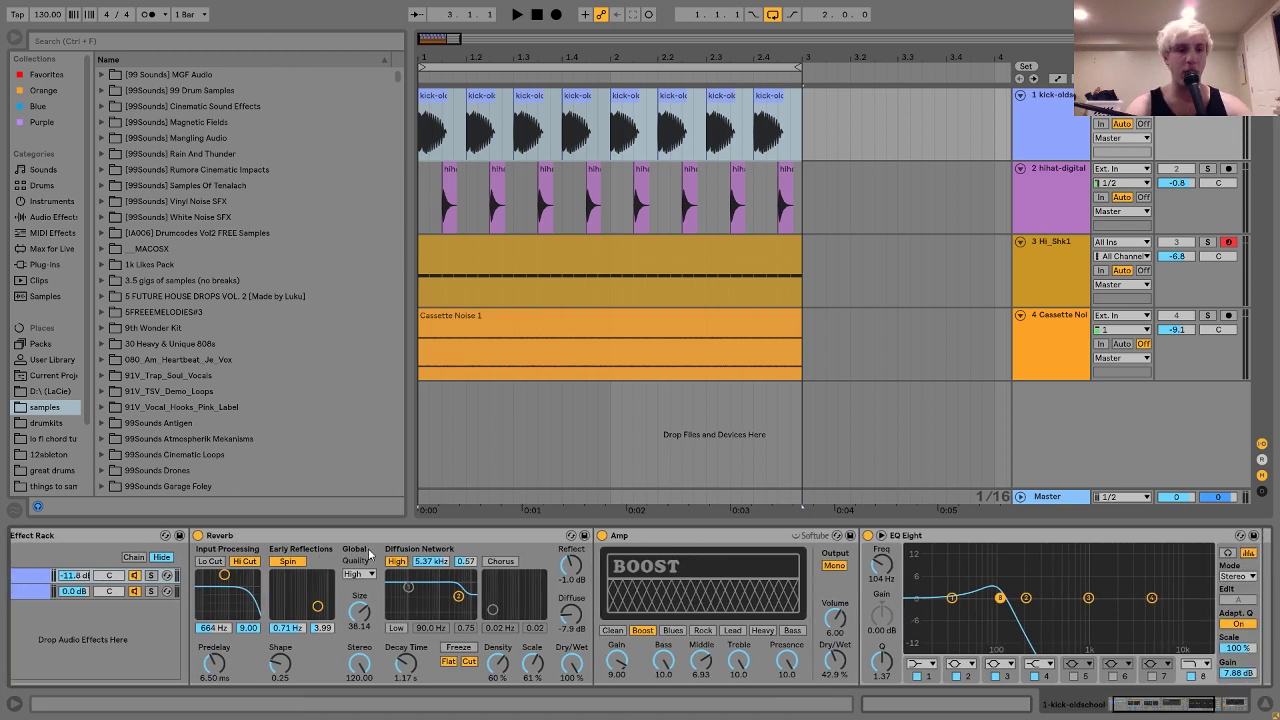
pyautogui.click(28, 536)
pyautogui.scroll(-5, 28, 536)
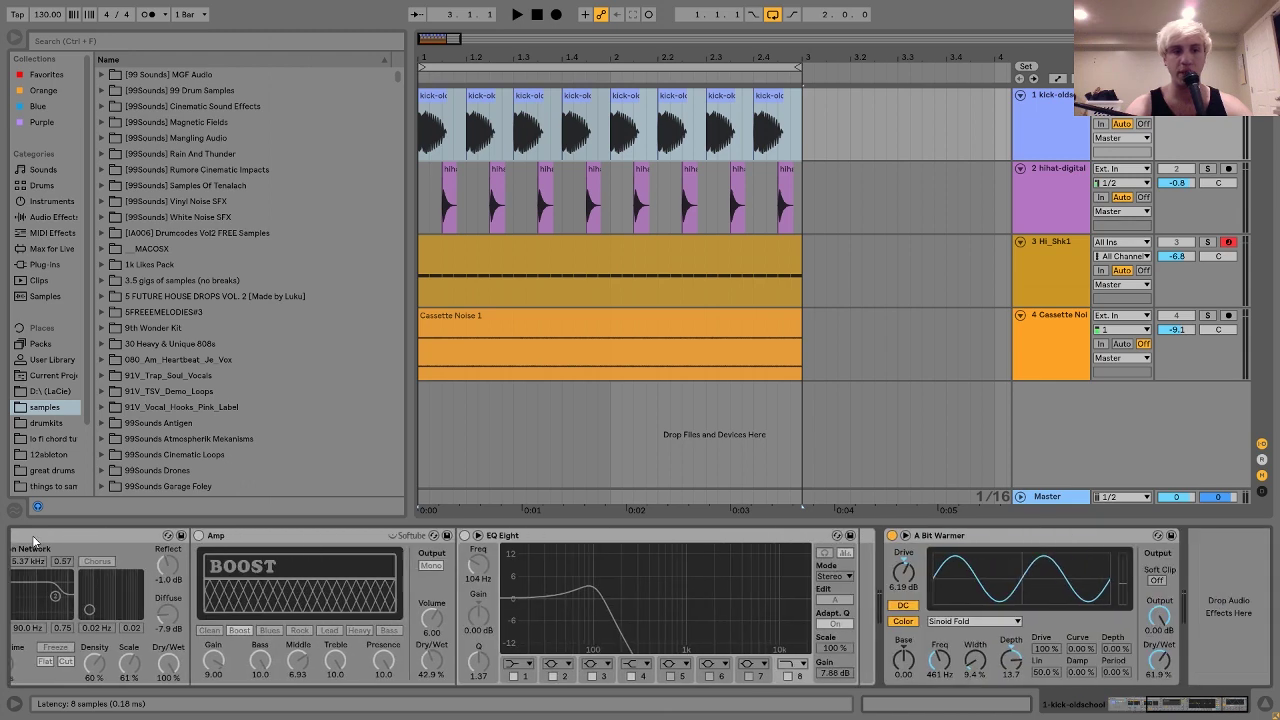
pyautogui.click(891, 535)
pyautogui.press('space')
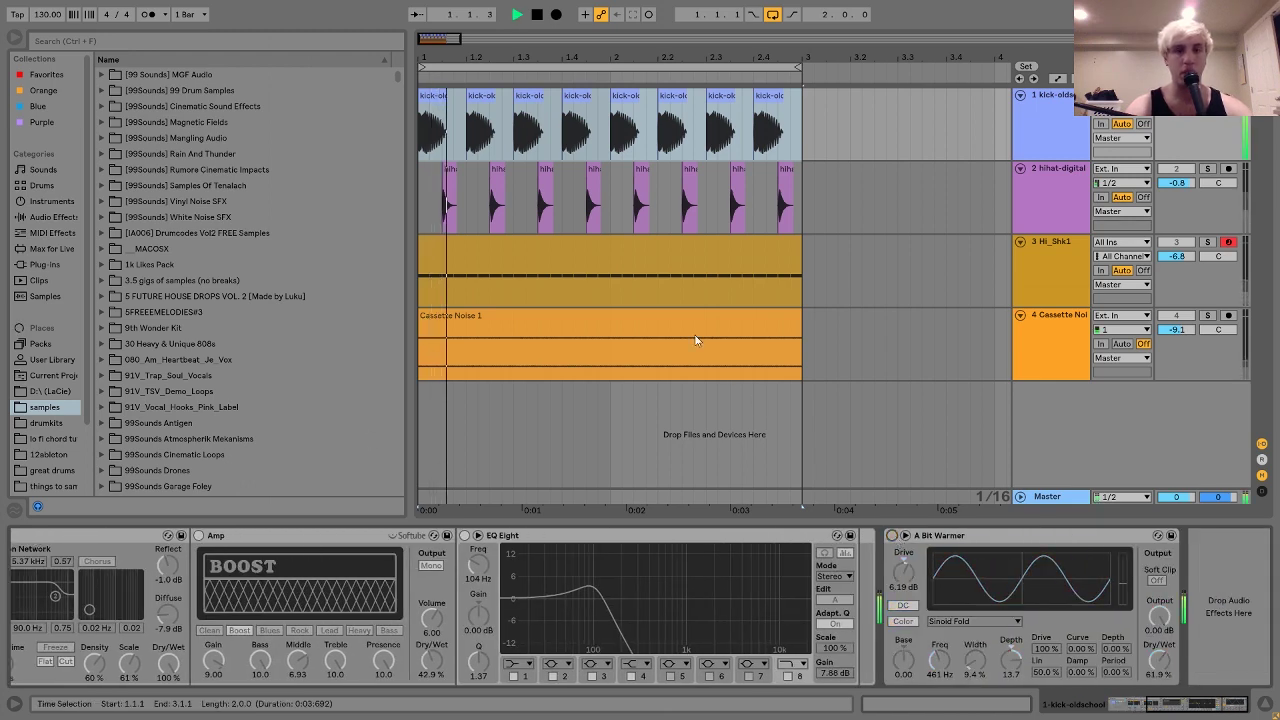
# - Re-enable the kick's Audio Effect Rack and examine its empty dry chain and its reverb, amp and EQ chain
pyautogui.scroll(5, 486, 596)
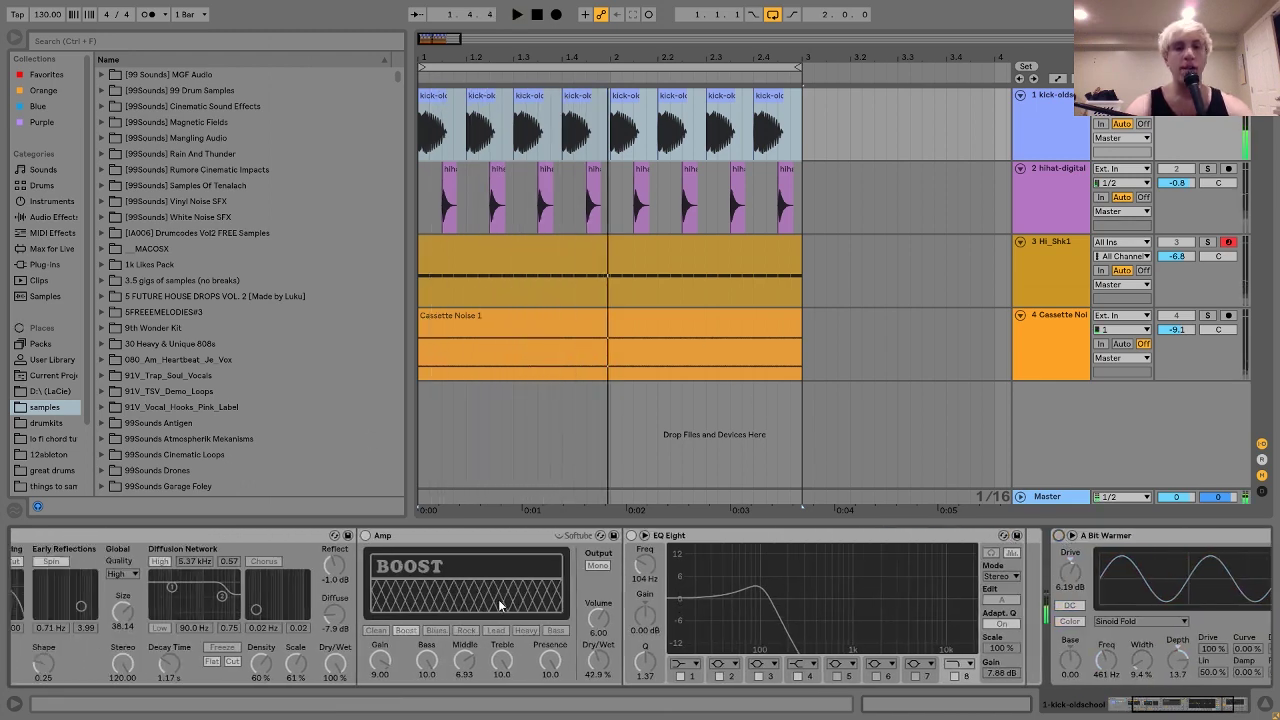
pyautogui.click(28, 536)
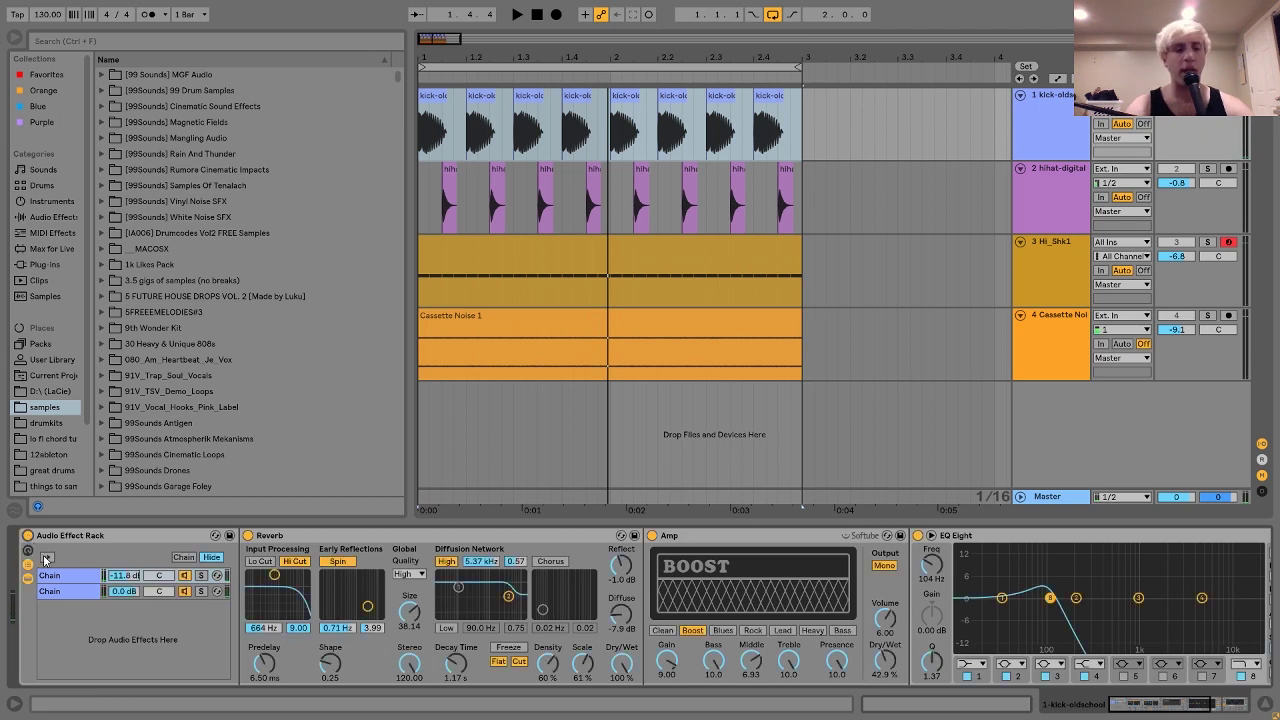
pyautogui.click(64, 591)
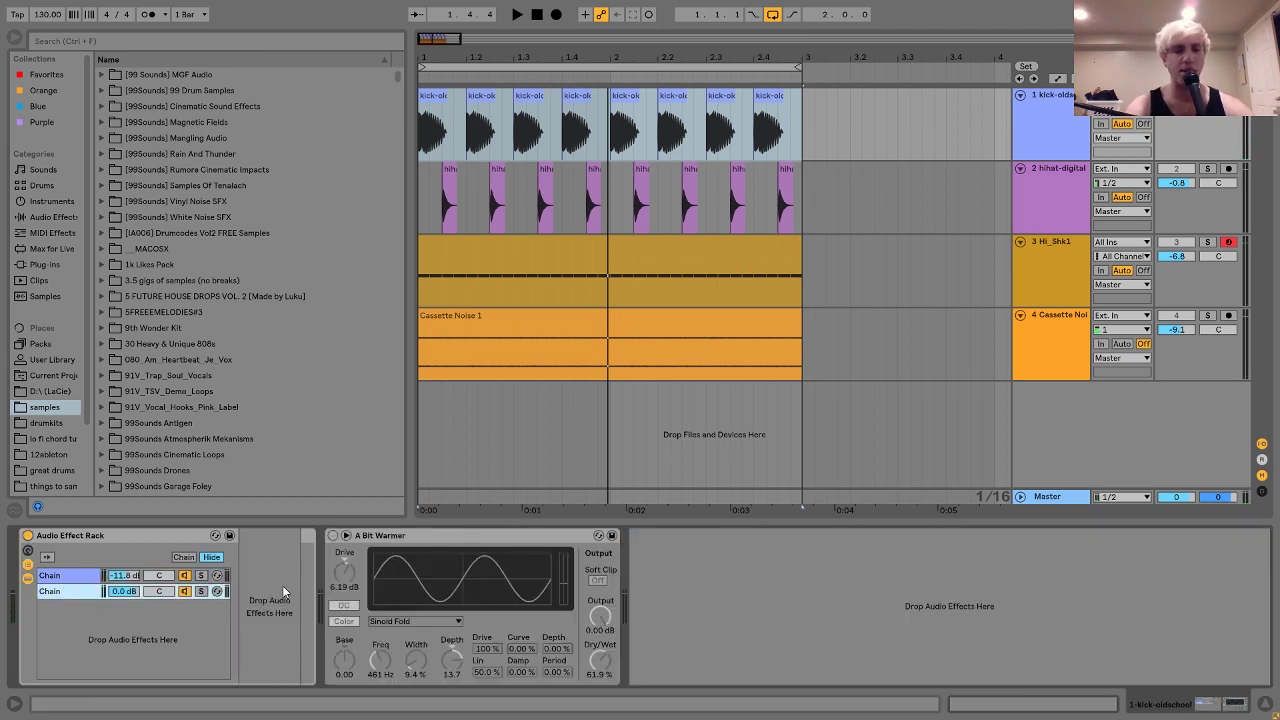
pyautogui.click(50, 578)
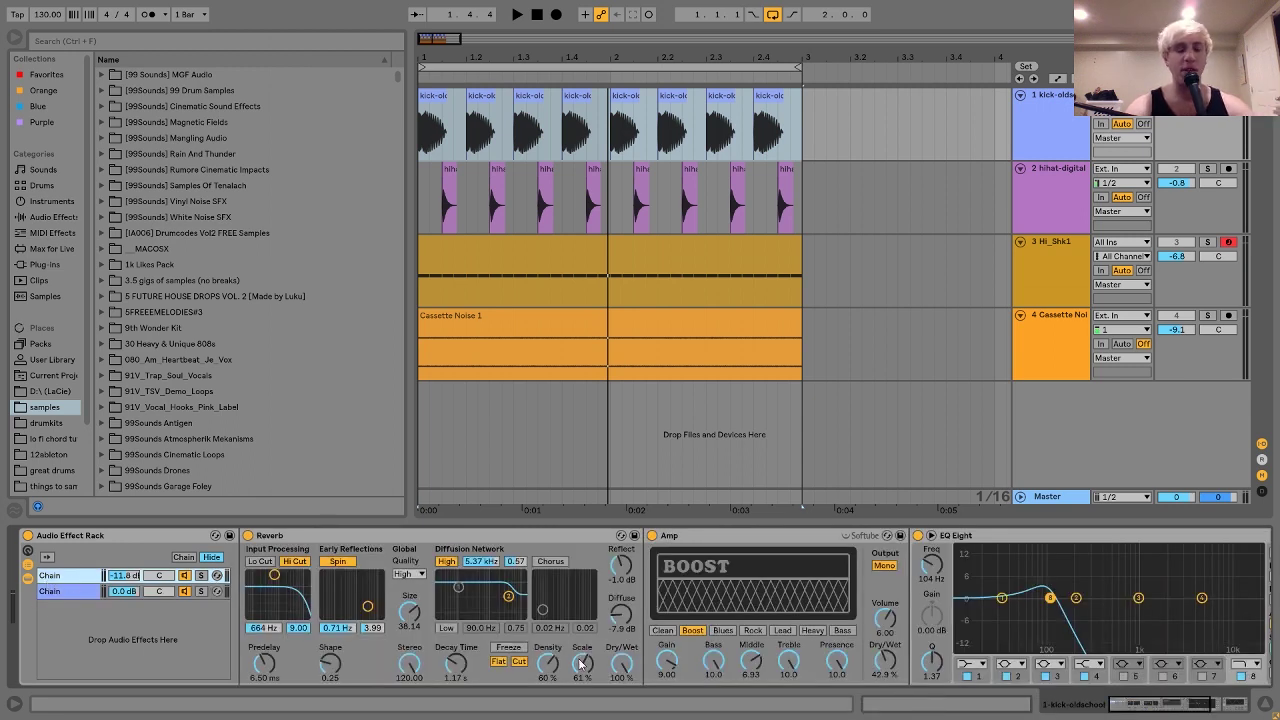
pyautogui.hscroll(3, 580, 665)
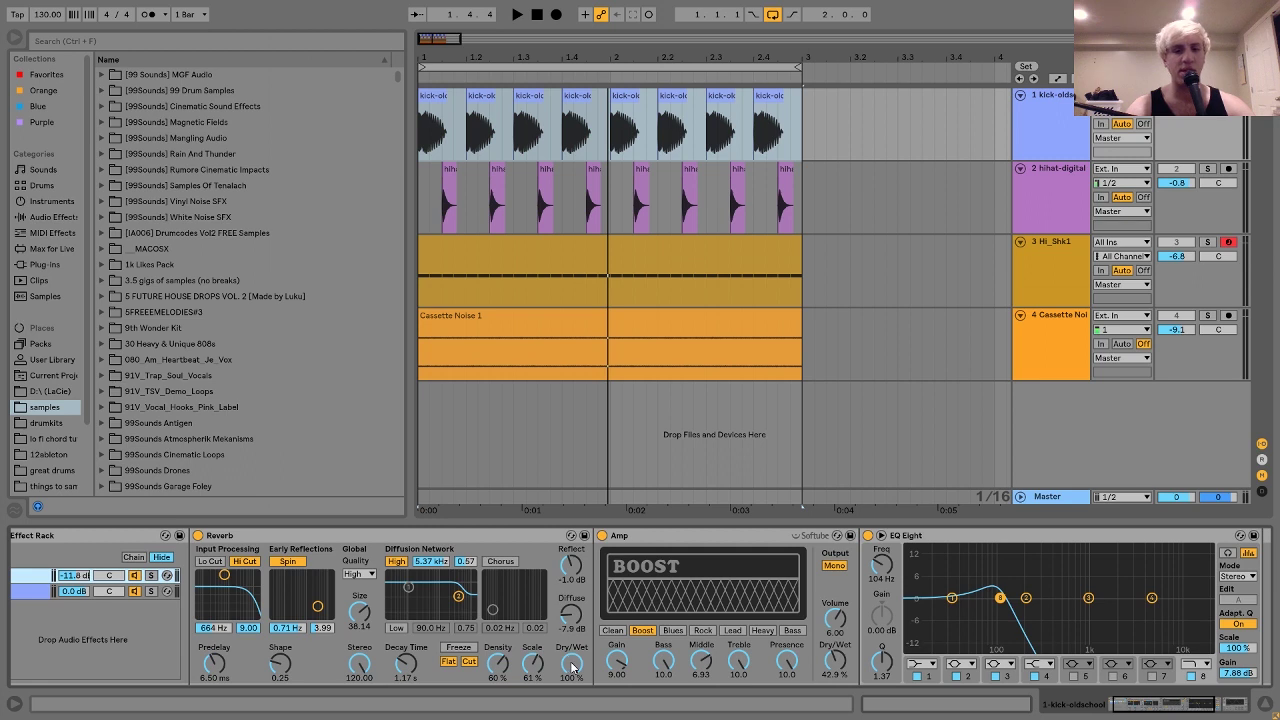
pyautogui.hscroll(-3, 230, 648)
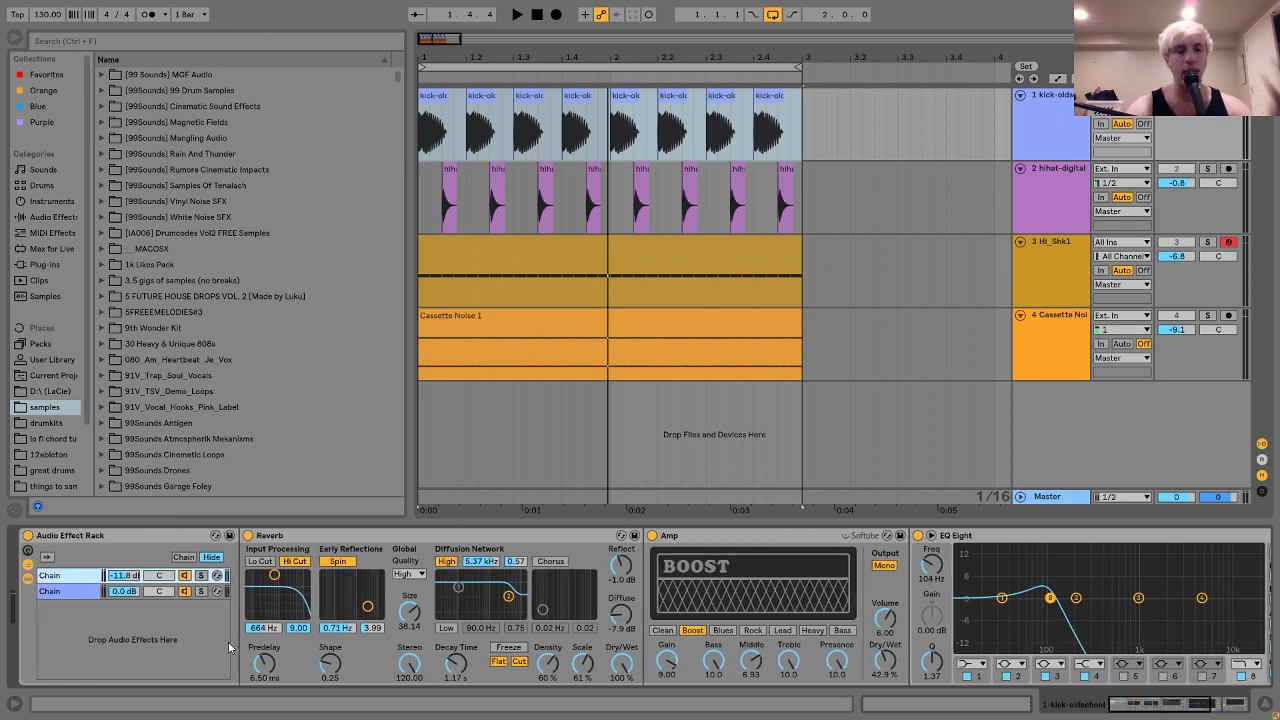
# - Solo the dry chain and the reverb chain in turn during playback, and finish with both chains unsoloed
pyautogui.click(202, 592)
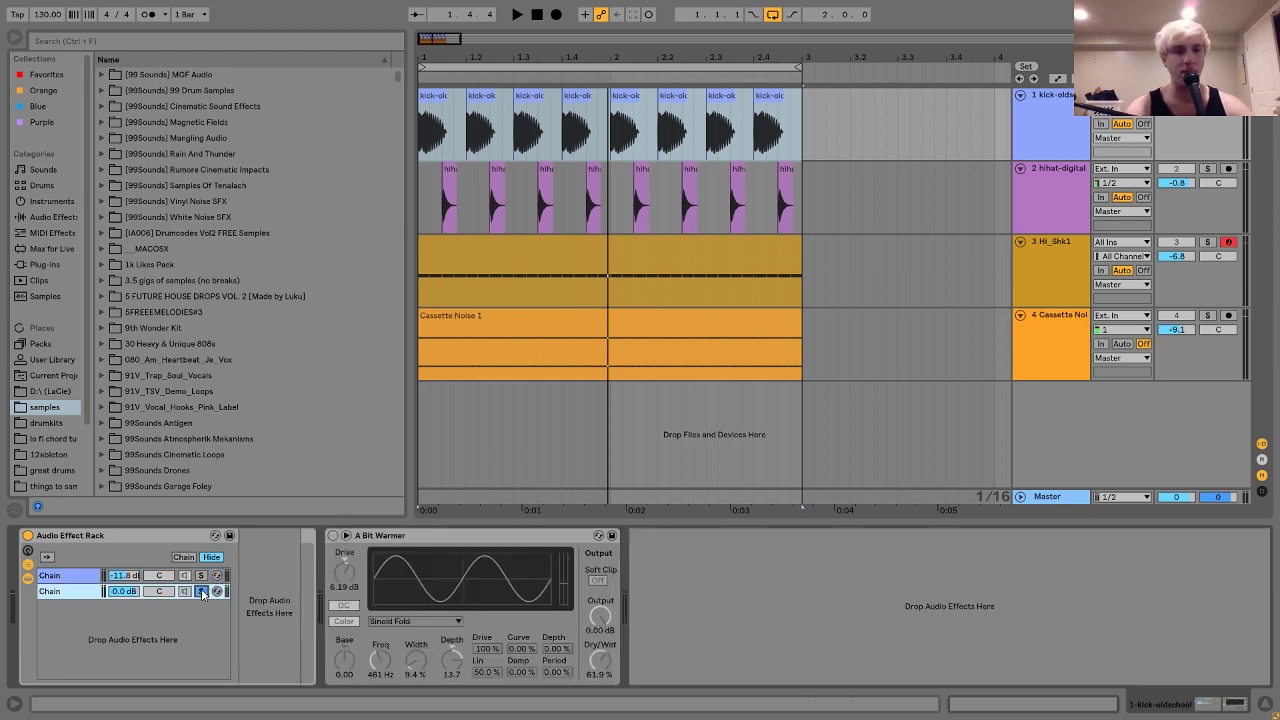
pyautogui.press('space')
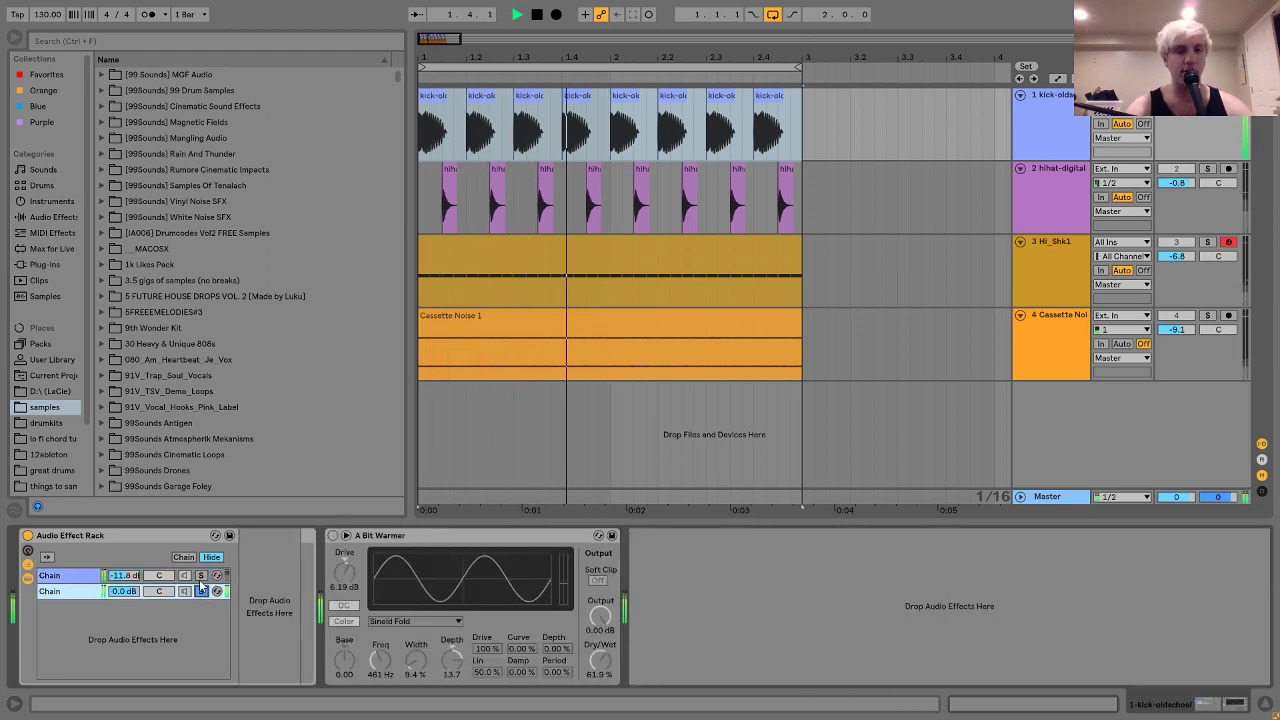
pyautogui.click(201, 576)
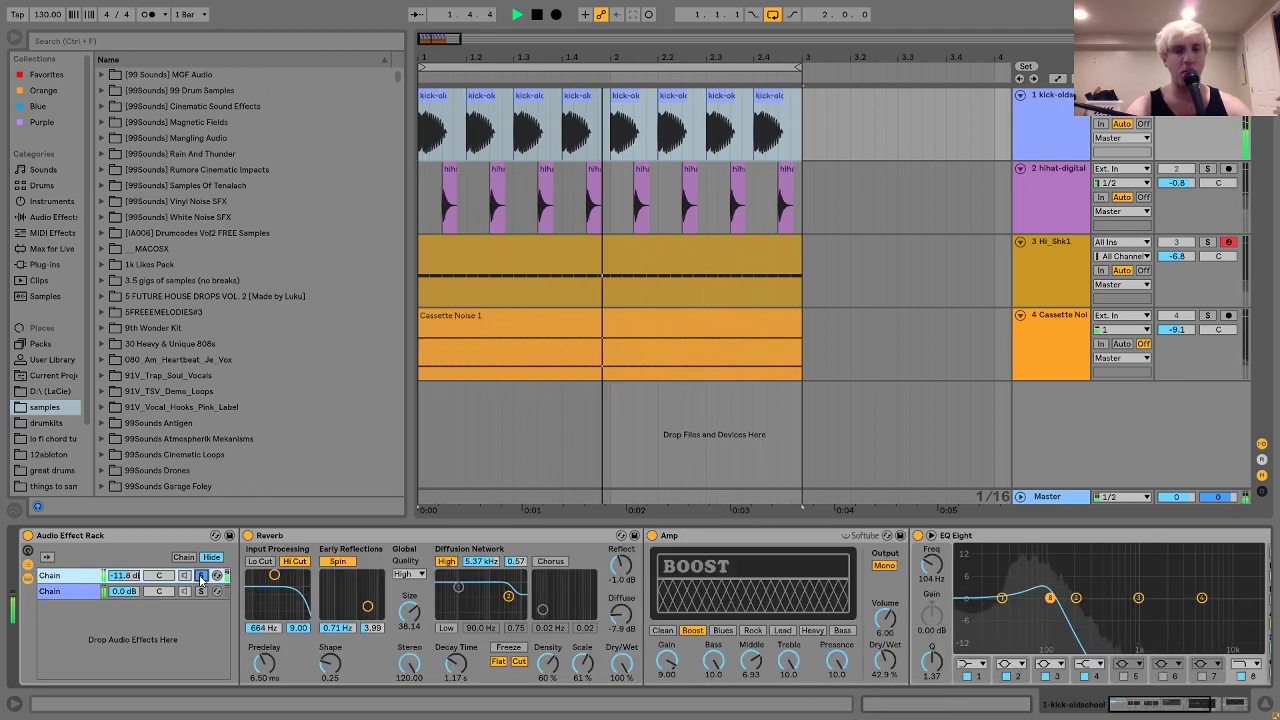
pyautogui.click(201, 577)
pyautogui.press('space')
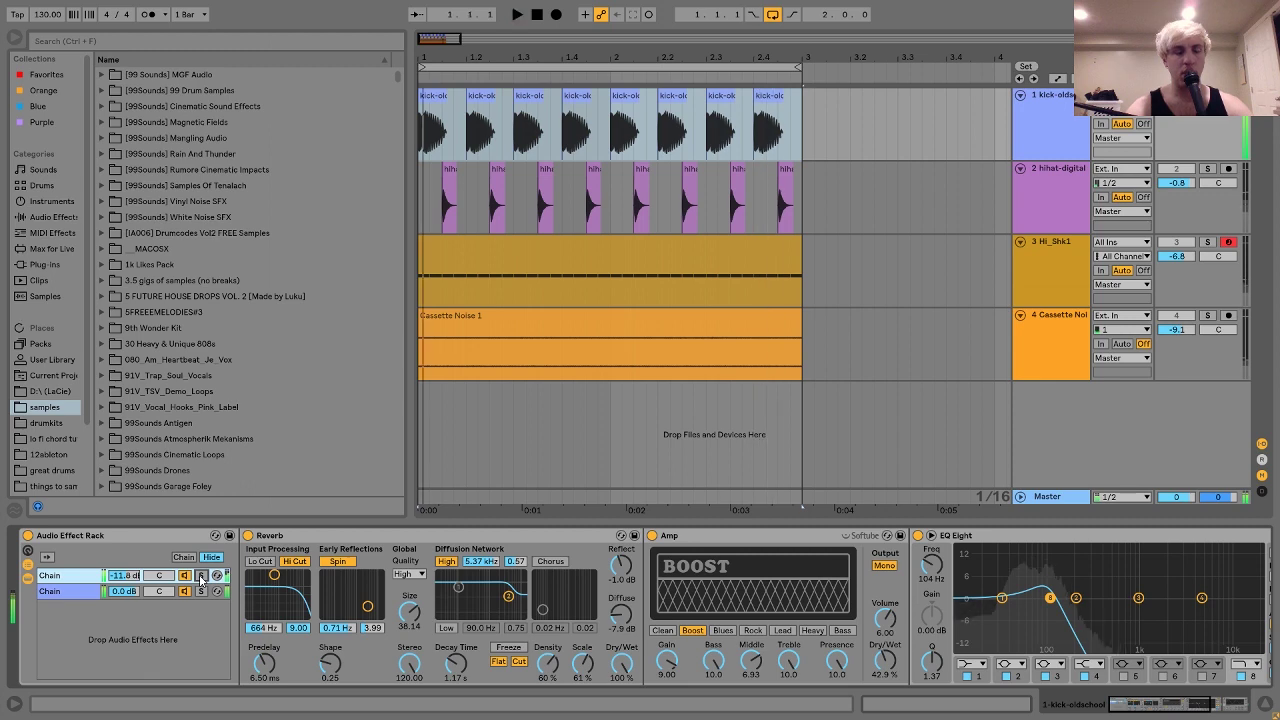
# - Review the reverb chain's devices and compare it with the dry chain again by soloing each during playback
pyautogui.hscroll(5, 201, 581)
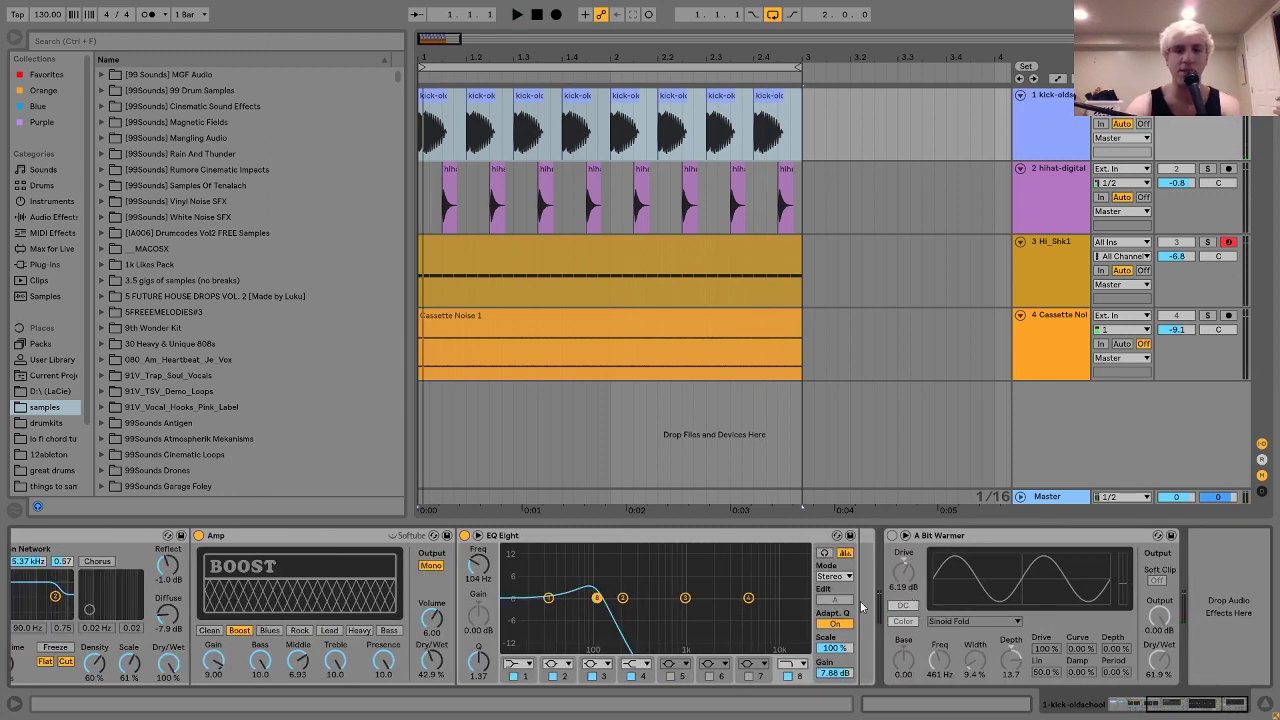
pyautogui.hscroll(-5, 677, 636)
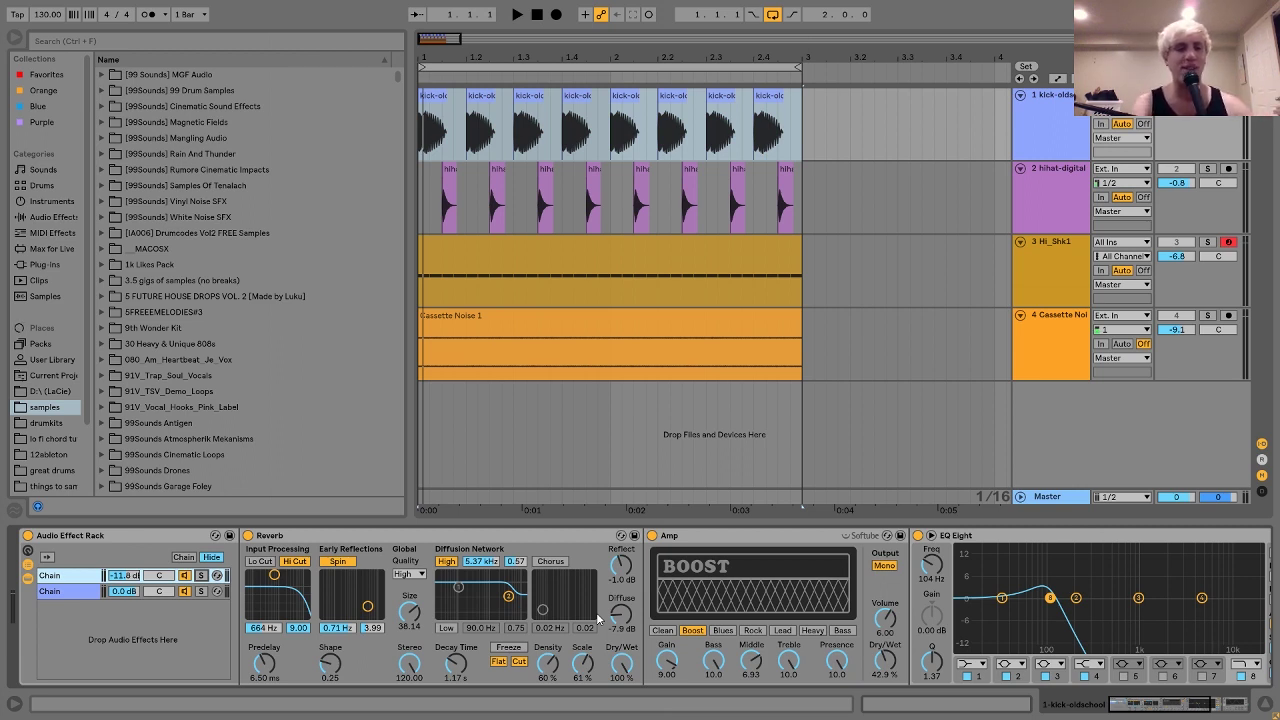
pyautogui.click(197, 593)
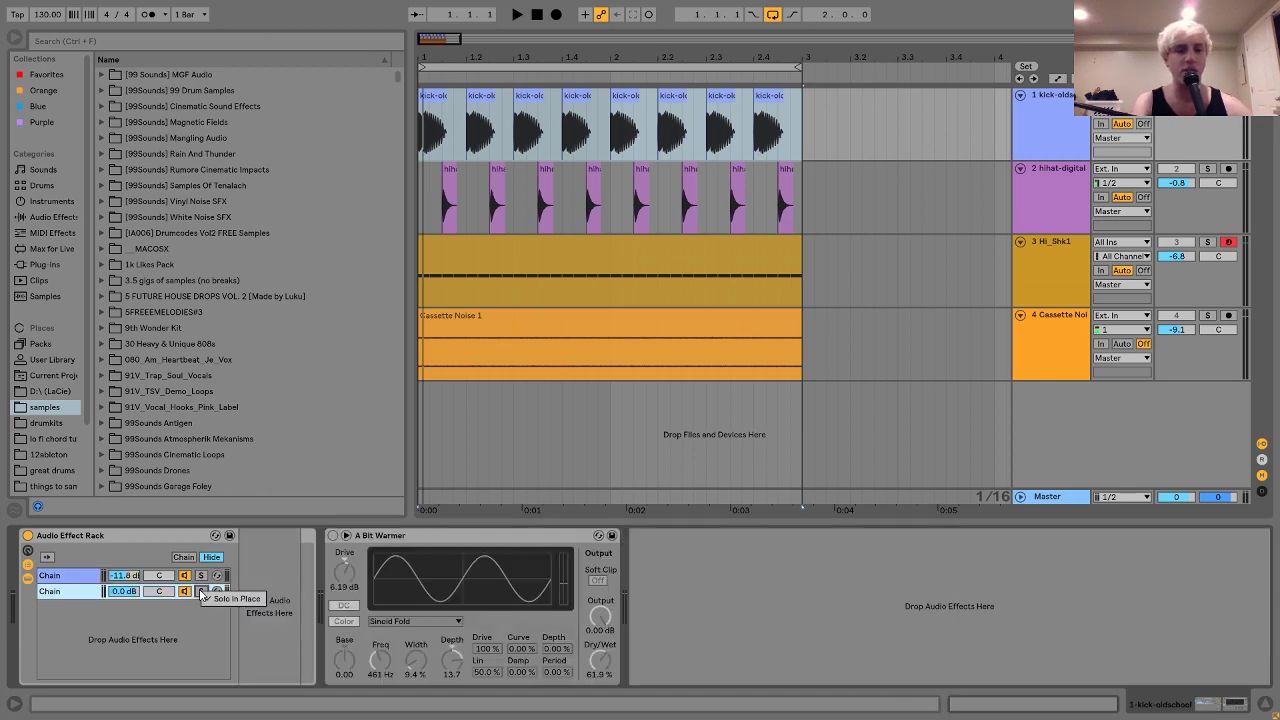
pyautogui.click(200, 591)
pyautogui.press('space')
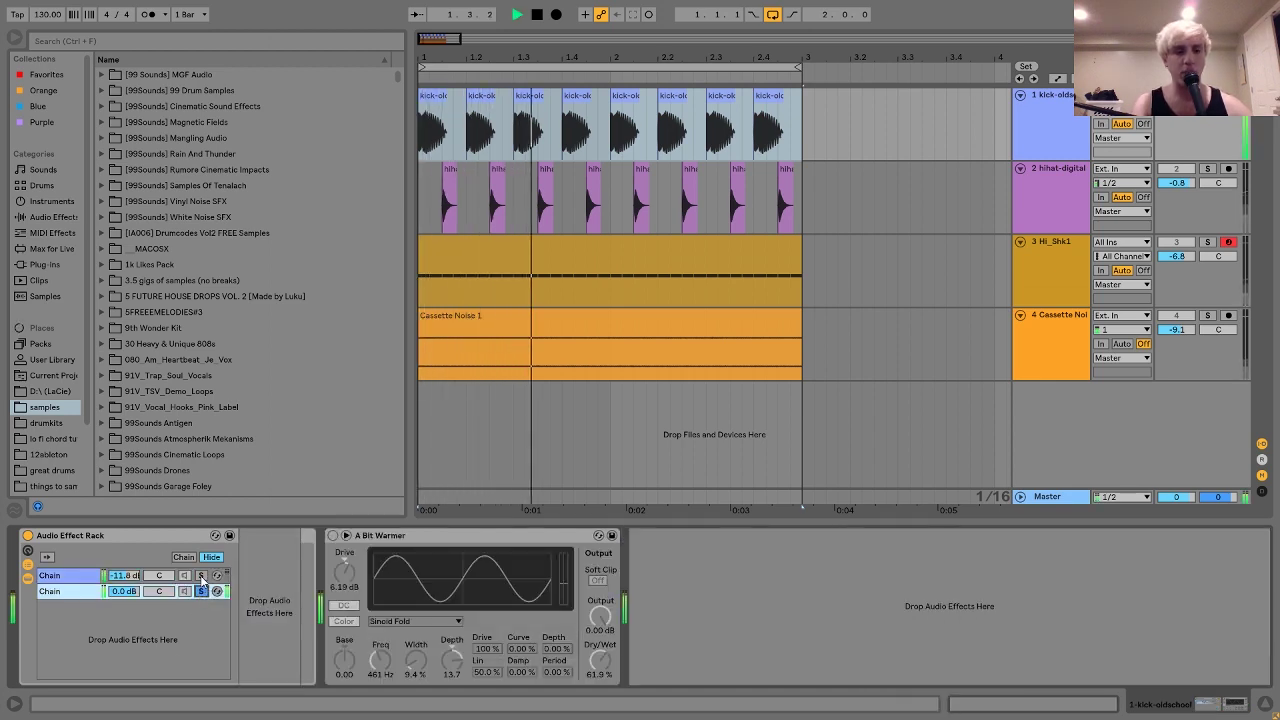
pyautogui.click(201, 576)
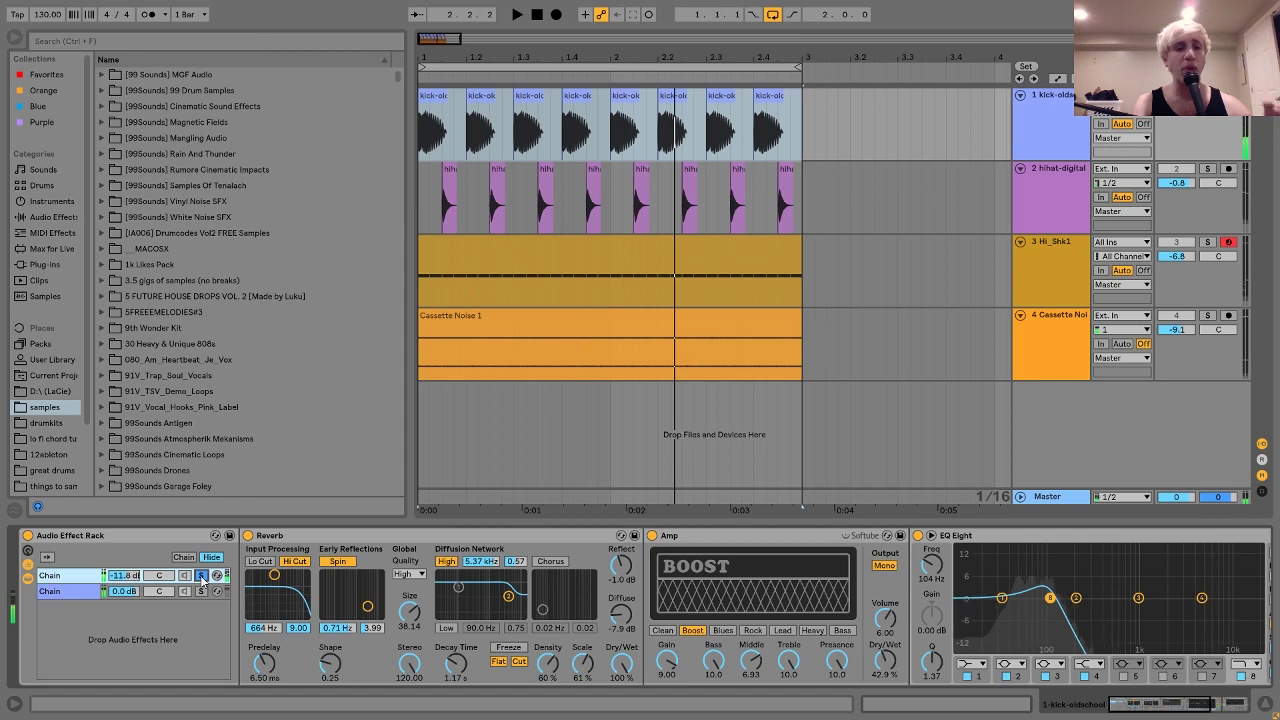
# - Bypass EQ Eight and Amp, and play the soloed reverb chain with only the Reverb active
pyautogui.hscroll(3, 493, 620)
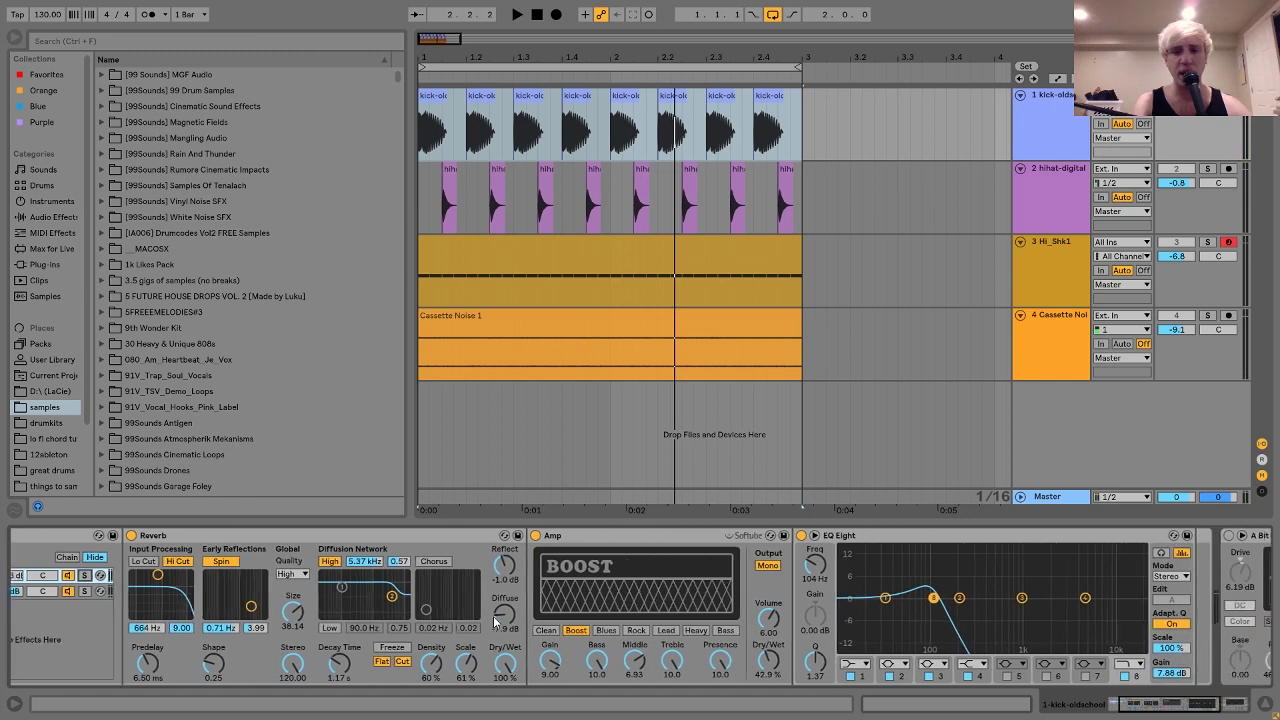
pyautogui.hscroll(4, 493, 616)
pyautogui.click(634, 536)
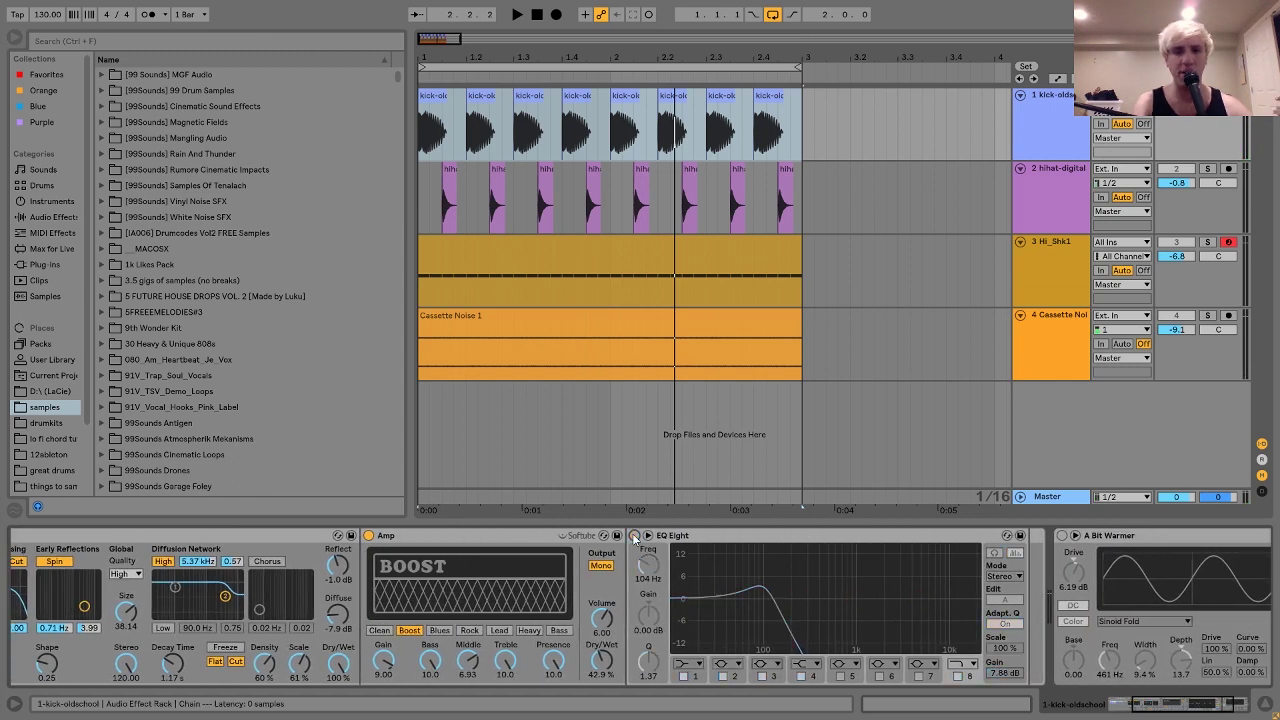
pyautogui.hscroll(-4, 634, 538)
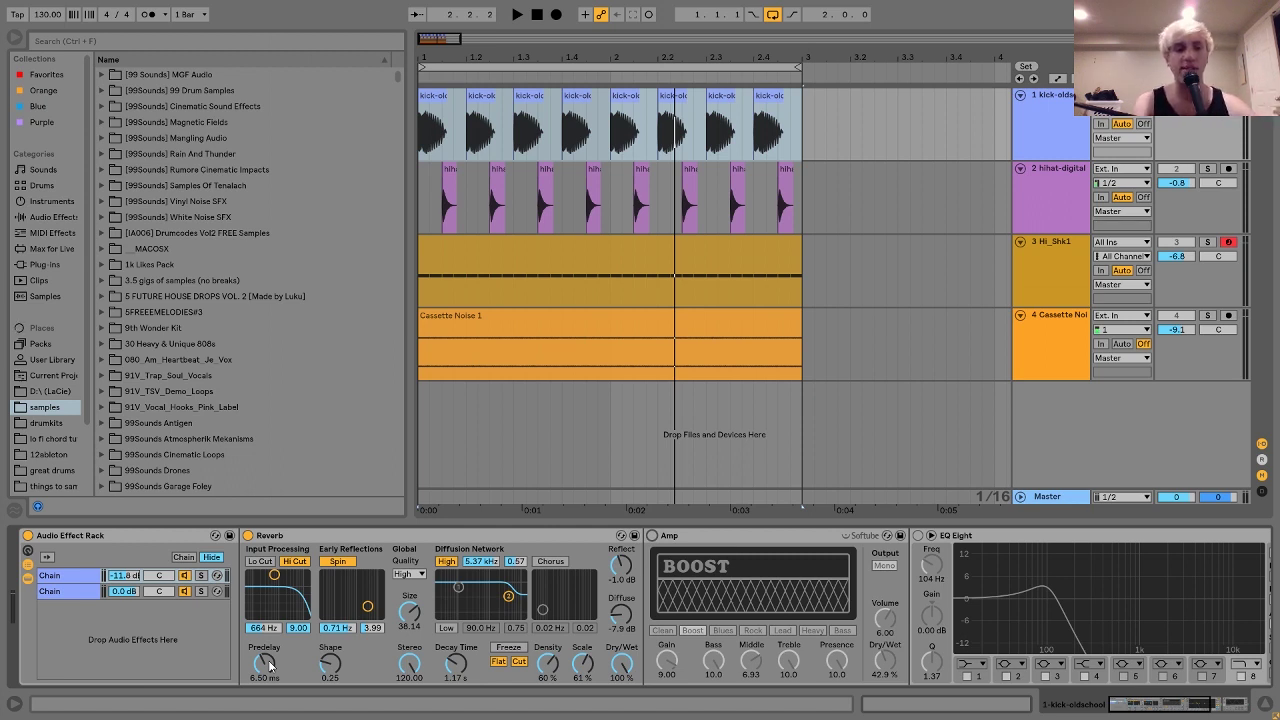
pyautogui.press('space')
pyautogui.click(202, 577)
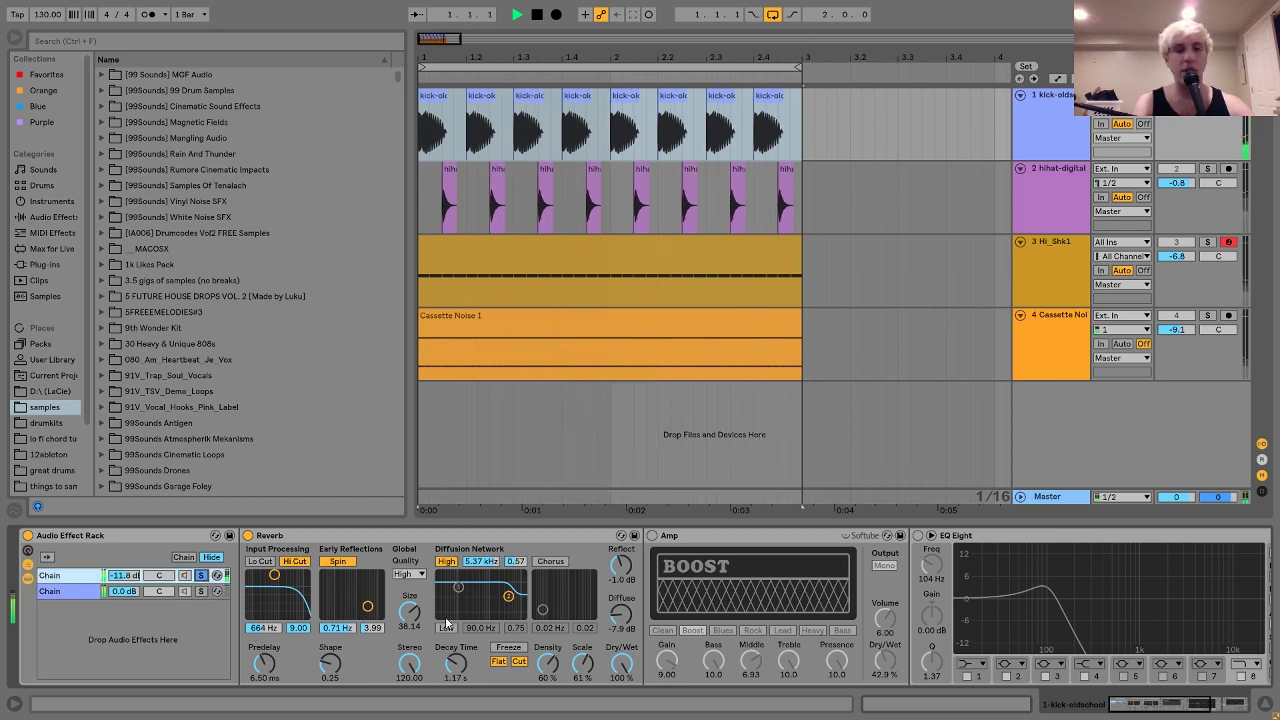
pyautogui.press('space')
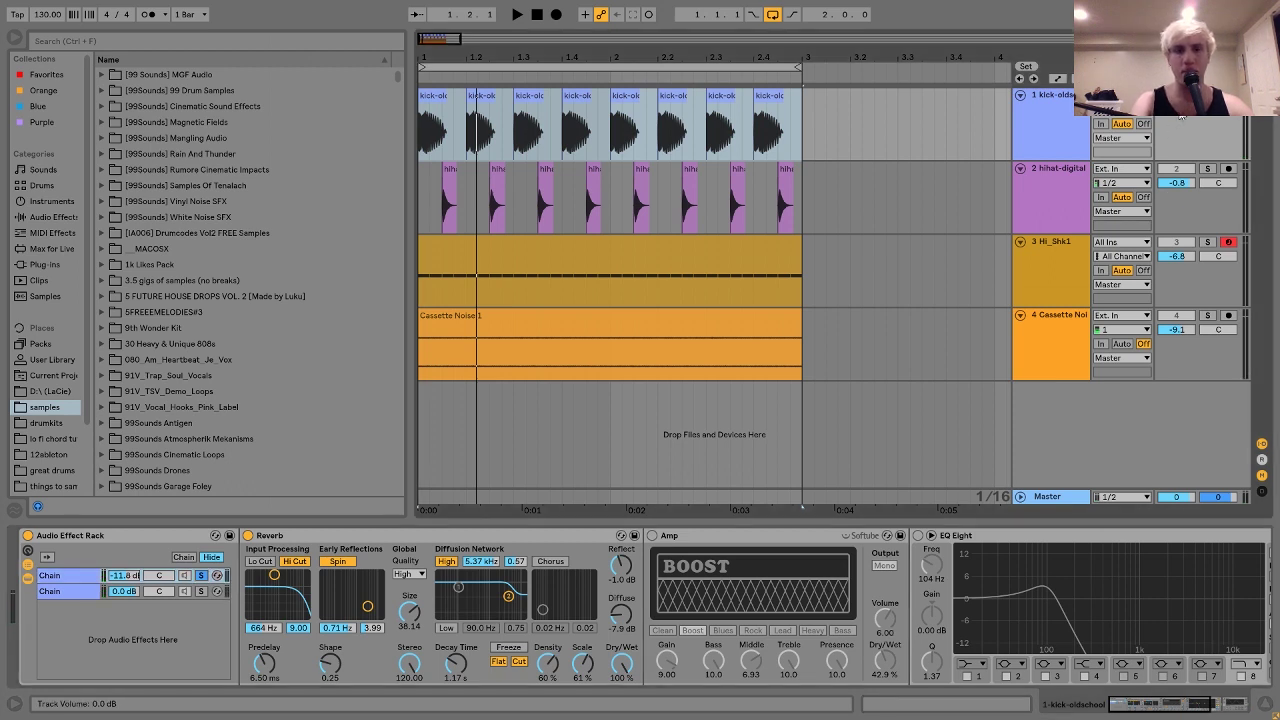
# - Set the reverb chain's volume to 0.0 dB and play the soloed reverb
pyautogui.press('space')
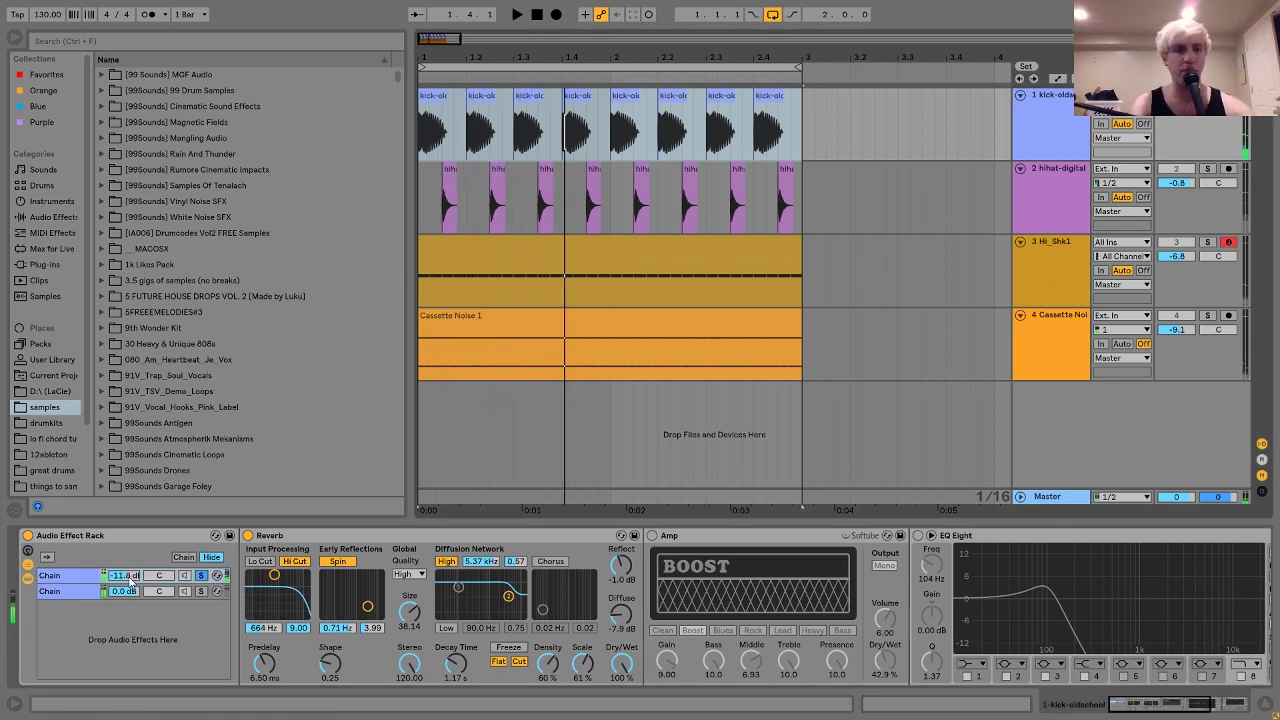
pyautogui.doubleClick(130, 578)
pyautogui.press('space')
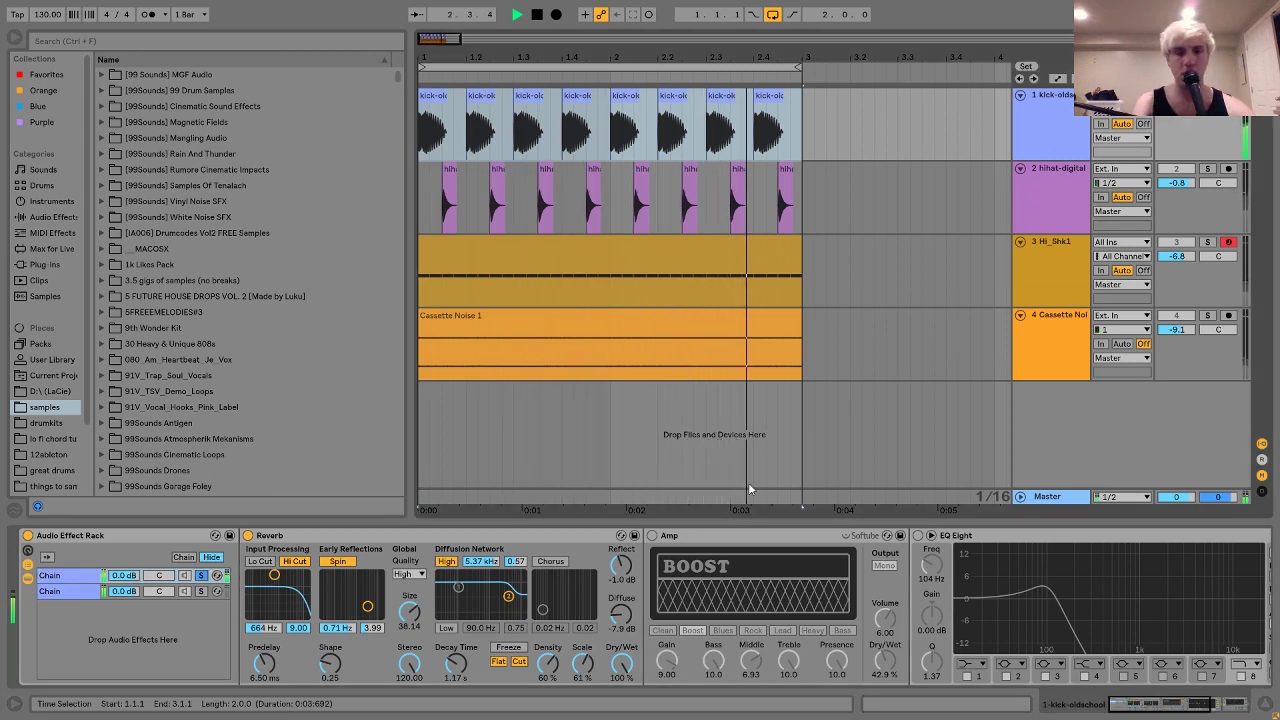
pyautogui.press('space')
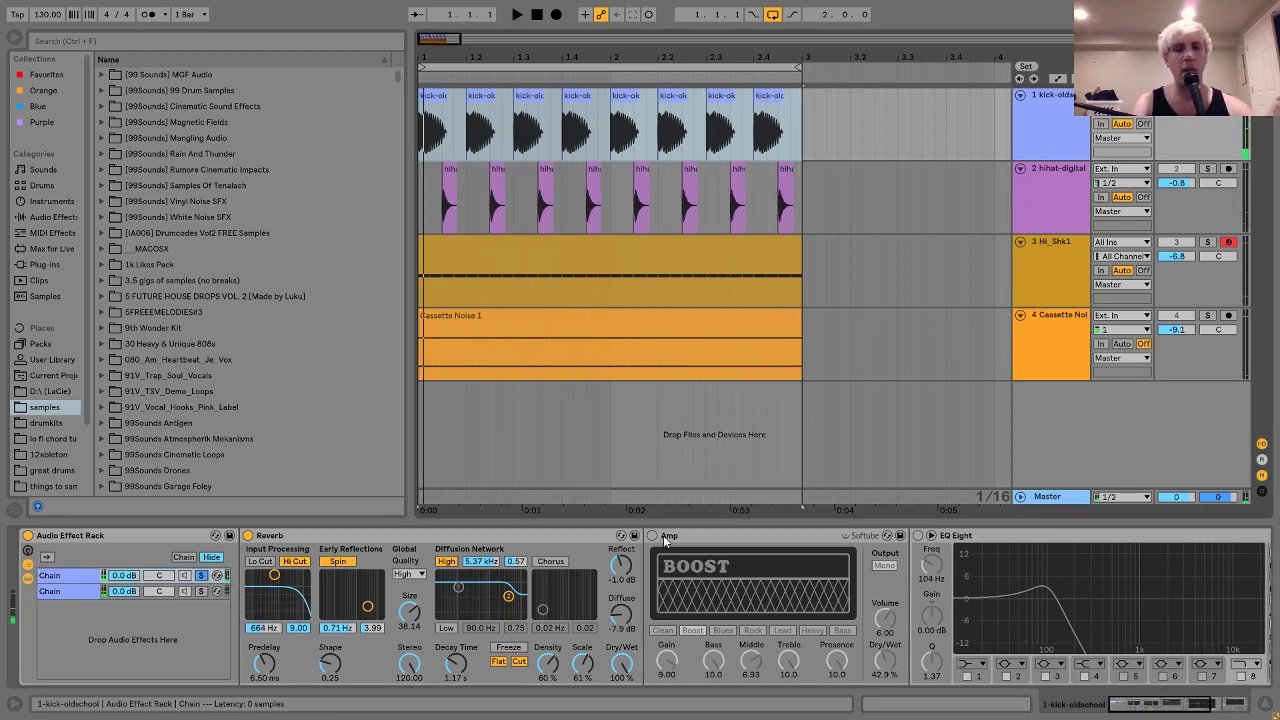
# - Re-enable the Amp in the reverb chain and play the loop through reverb and amp
pyautogui.click(653, 536)
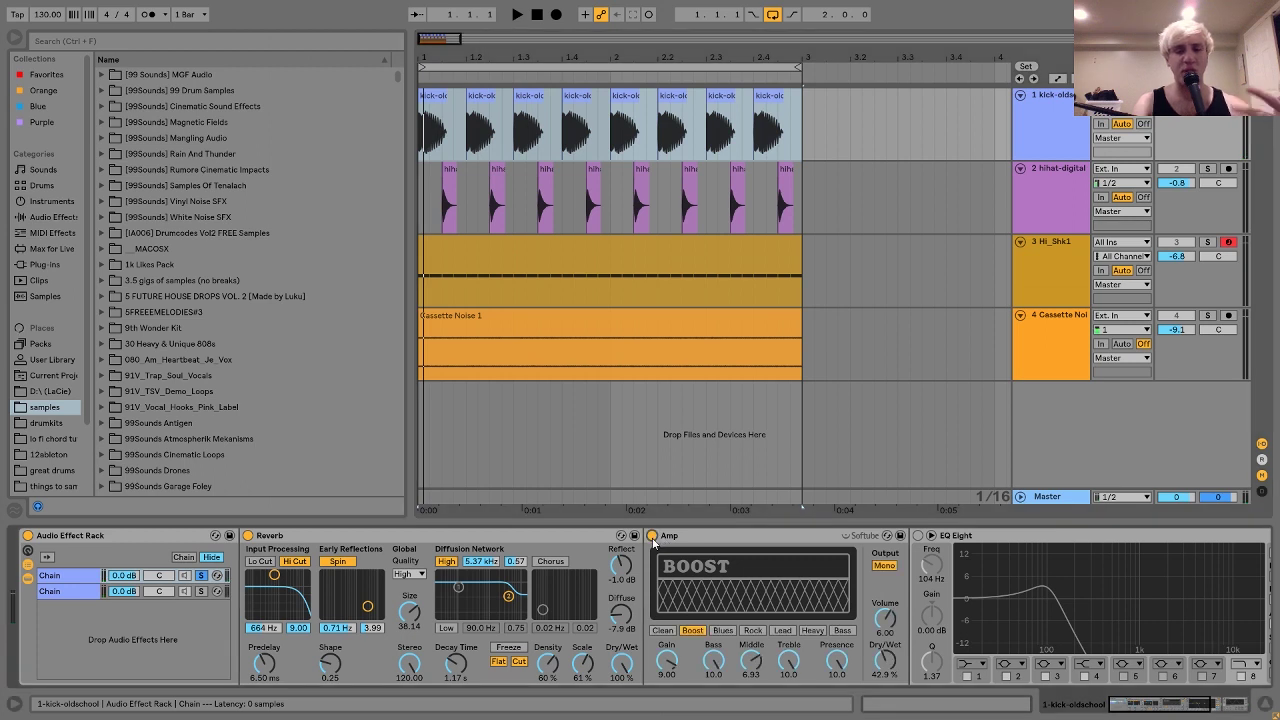
pyautogui.click(680, 538)
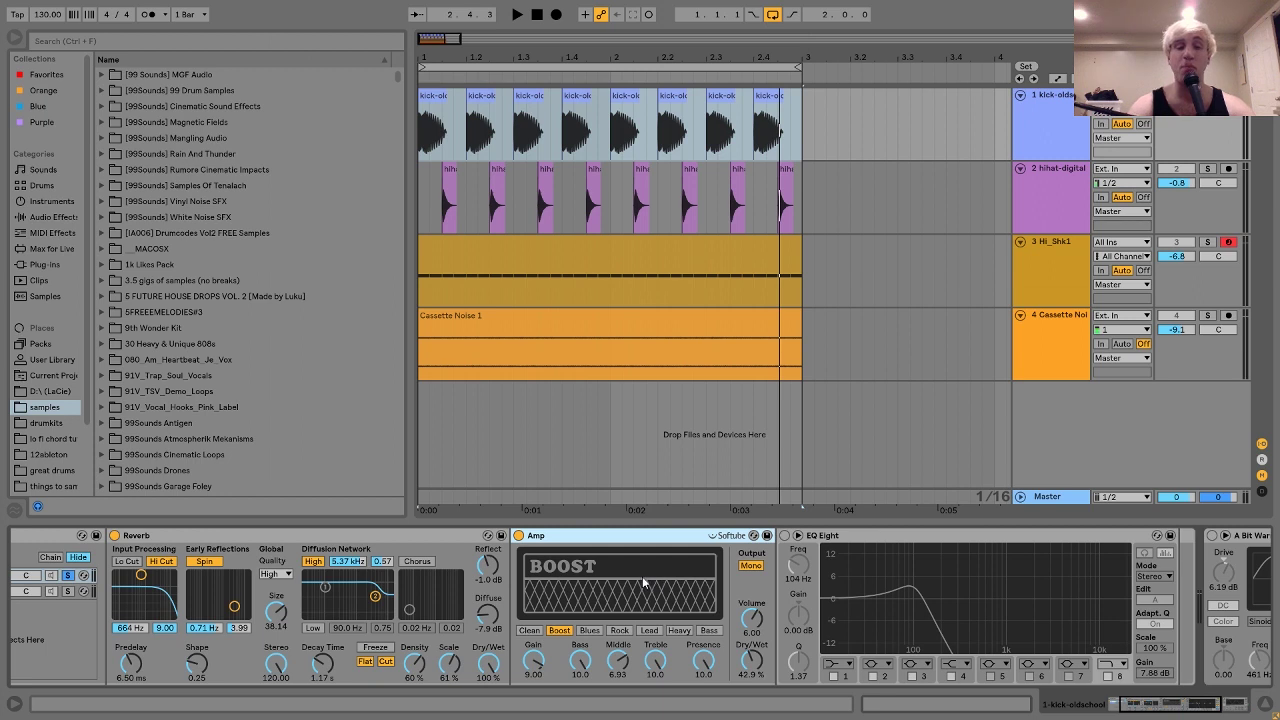
pyautogui.press('space')
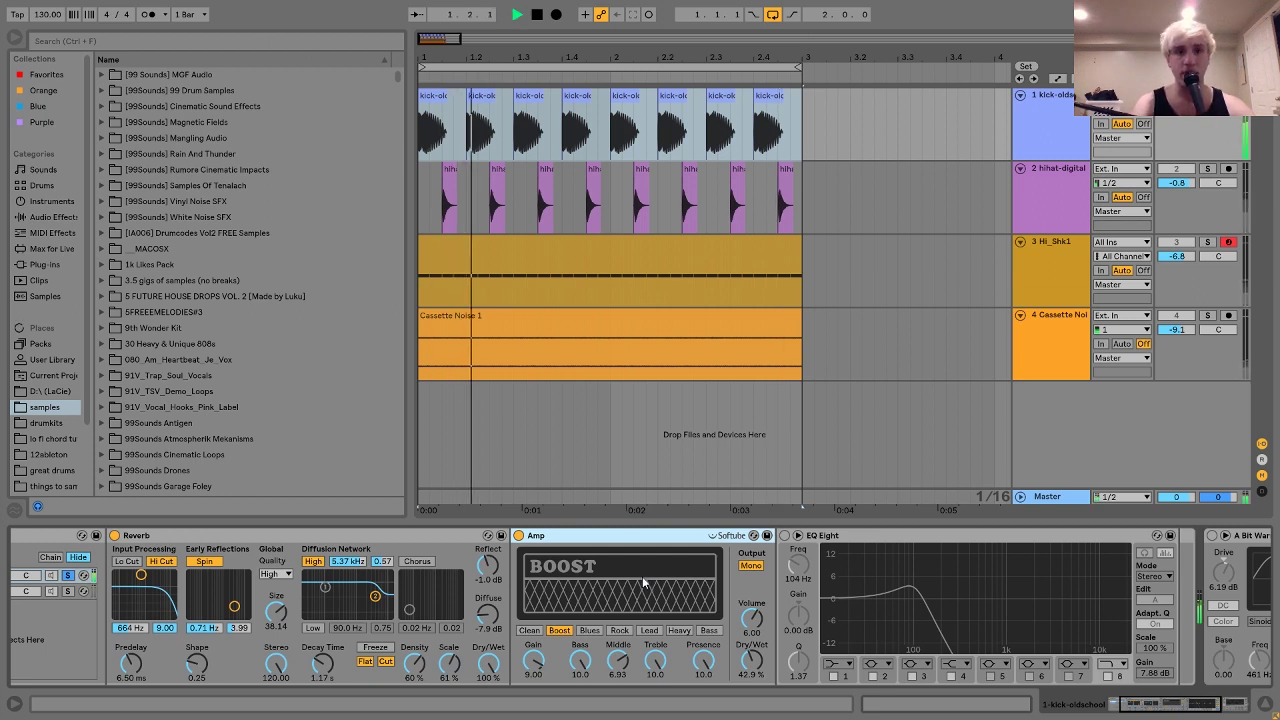
# - Re-enable EQ Eight in the reverb chain and set its high-cut band to 144 Hz during playback
pyautogui.hscroll(3, 642, 576)
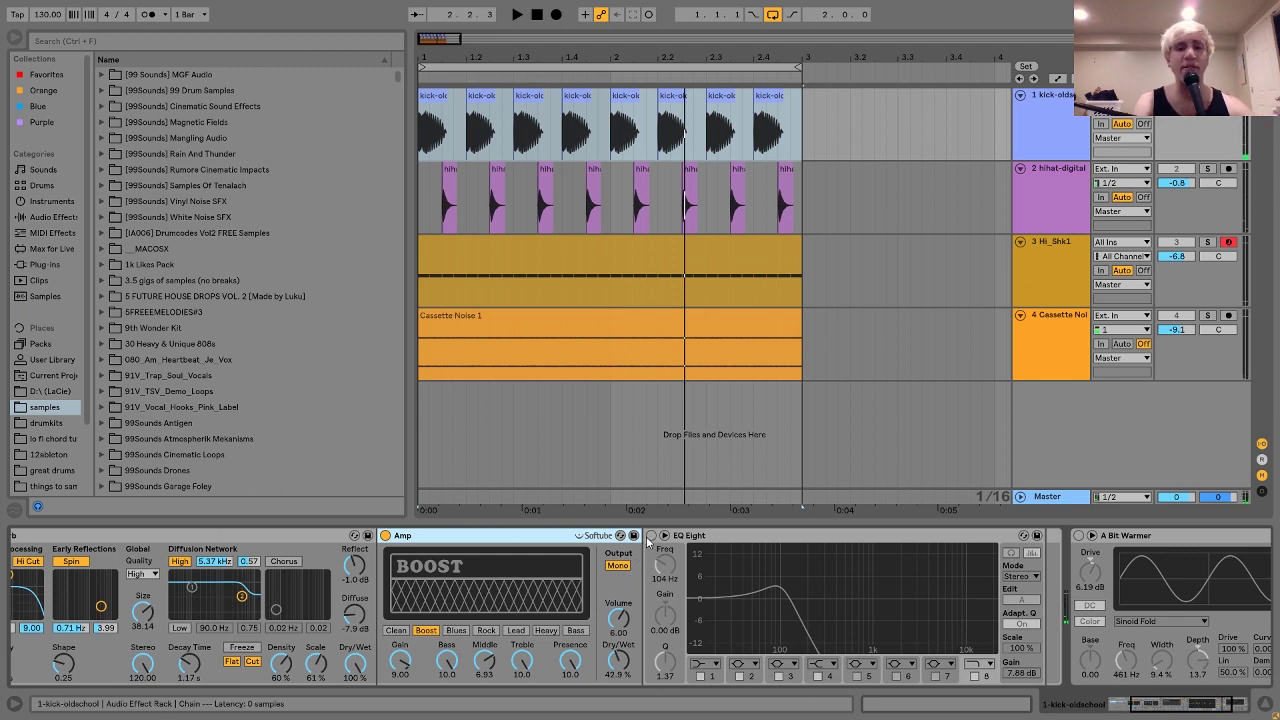
pyautogui.click(651, 536)
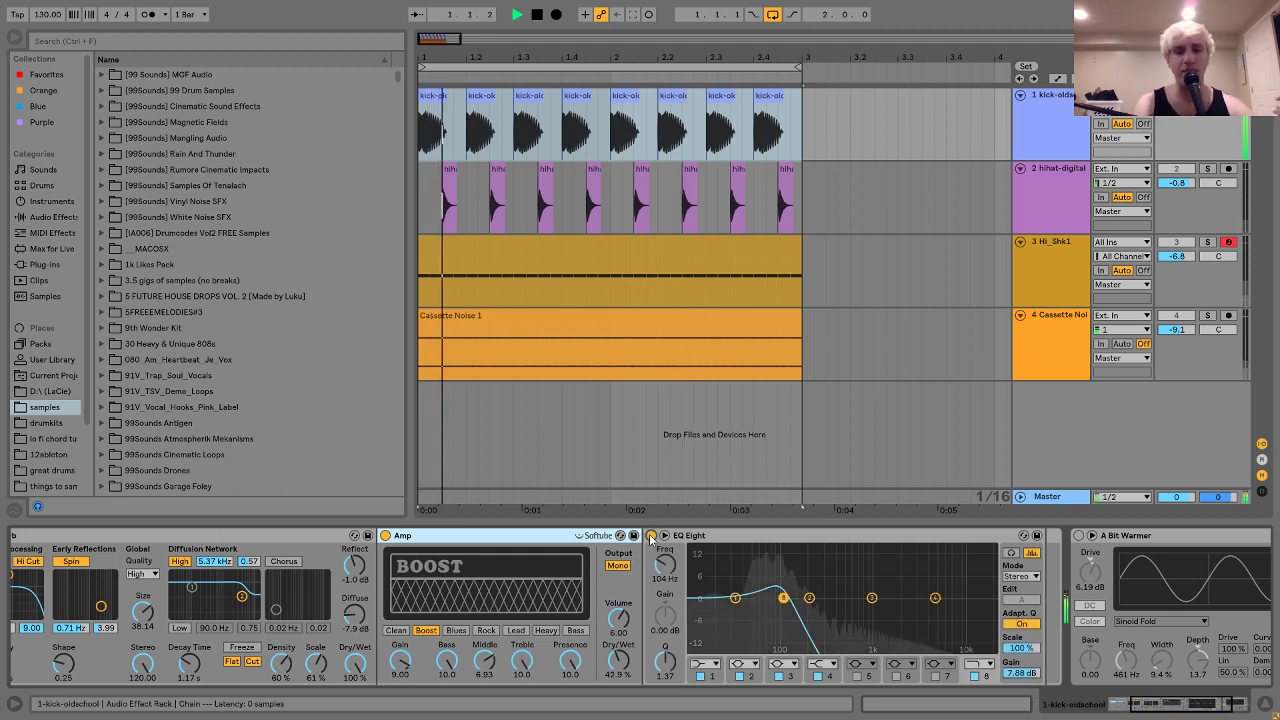
pyautogui.moveTo(783, 598); pyautogui.dragTo(796, 598)
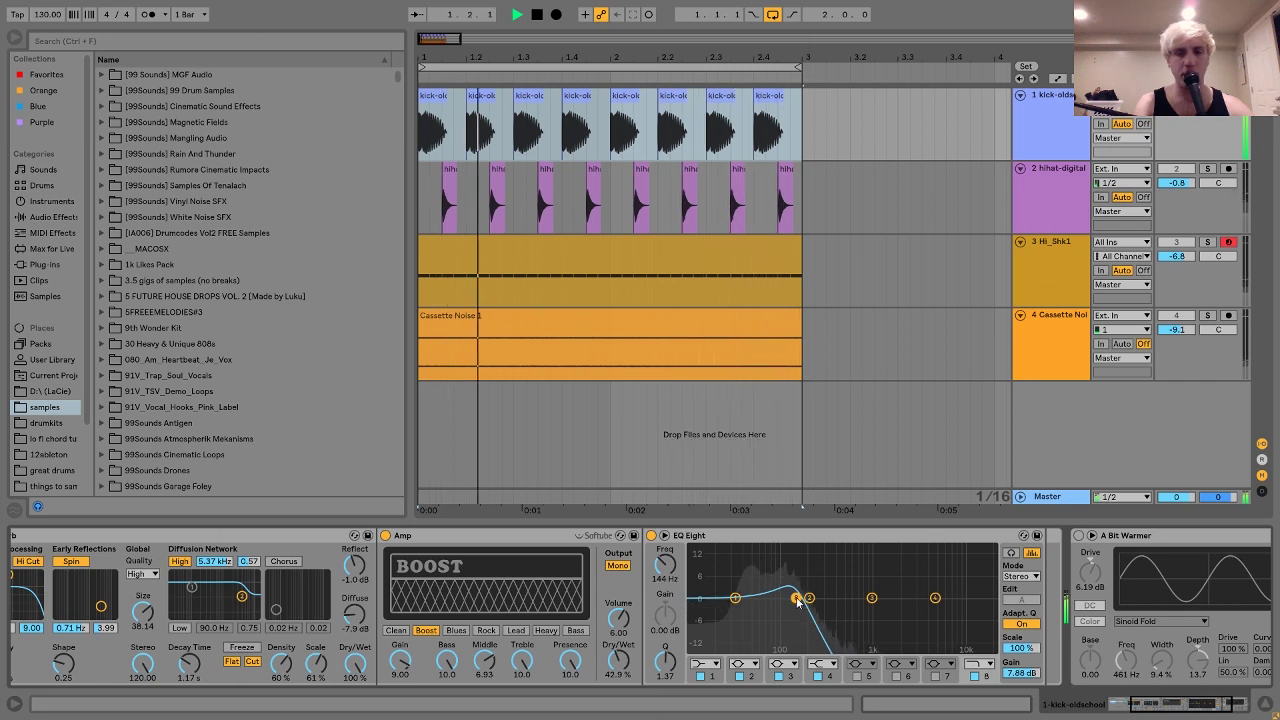
pyautogui.press('space')
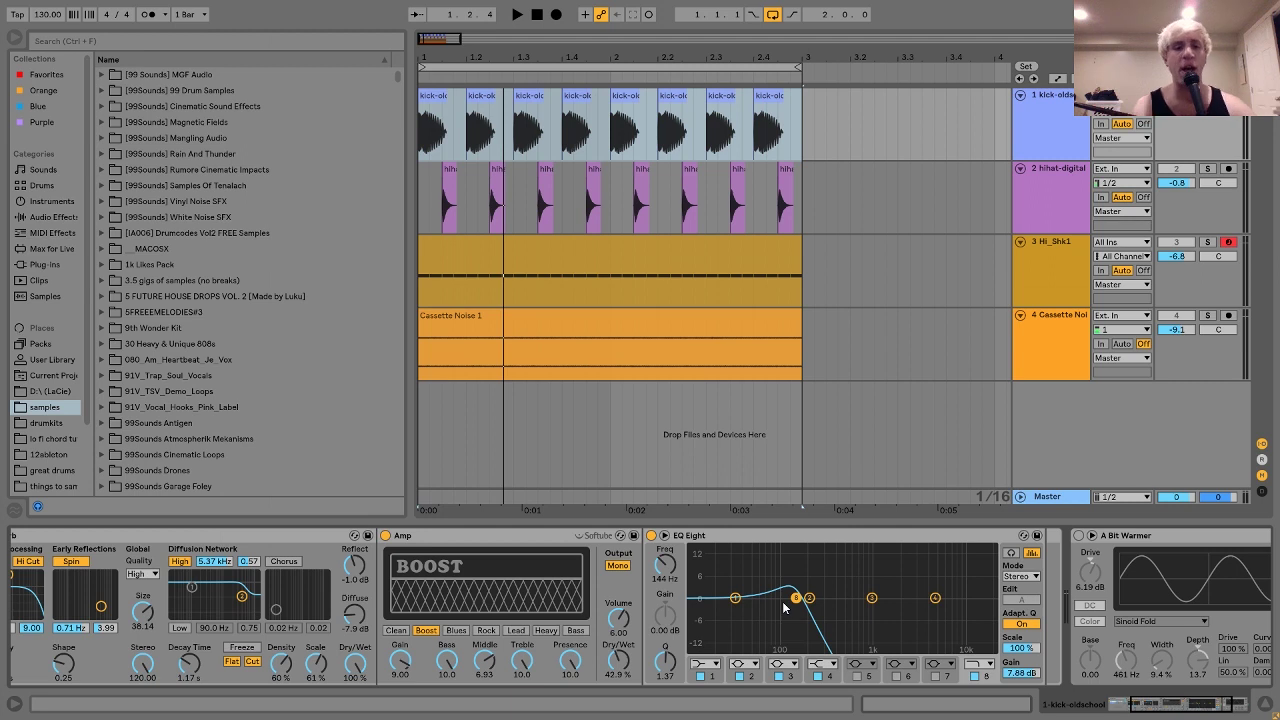
pyautogui.press('space')
# - Unsolo the reverb chain, set its volume to -11.0 dB and play it blended with the dry chain
pyautogui.scroll(3, 829, 596)
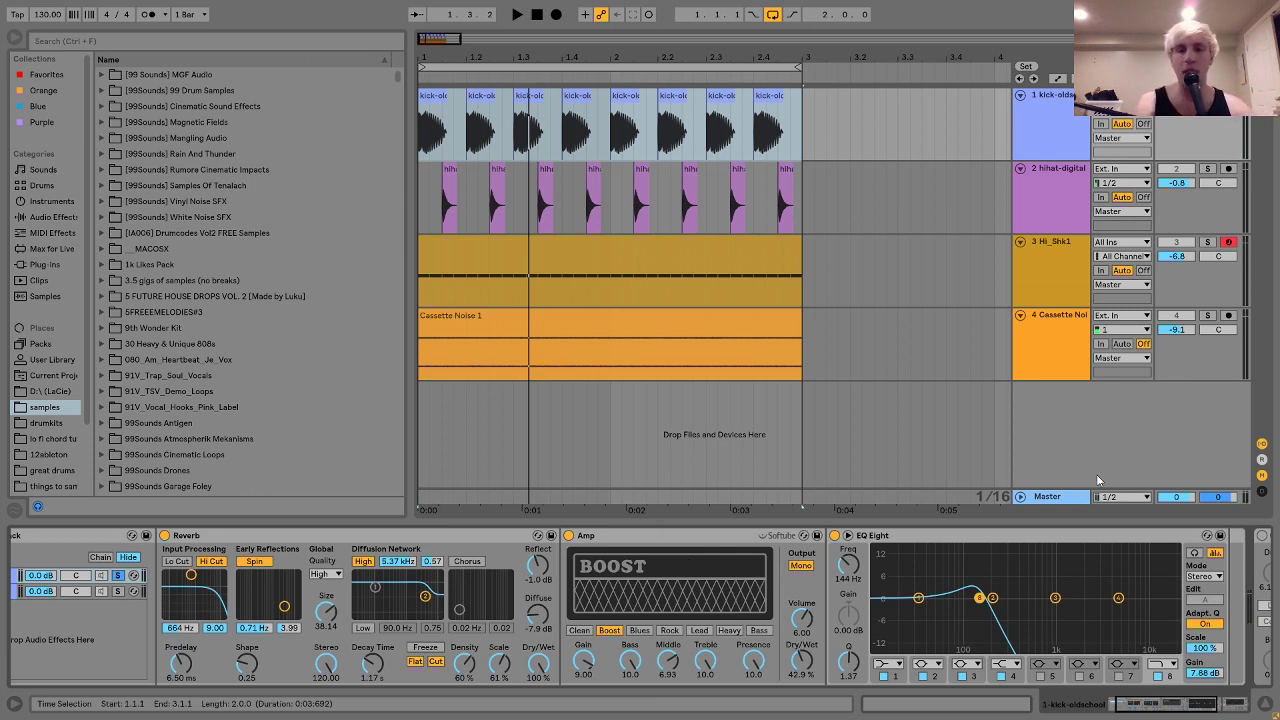
pyautogui.hscroll(-2, 860, 553)
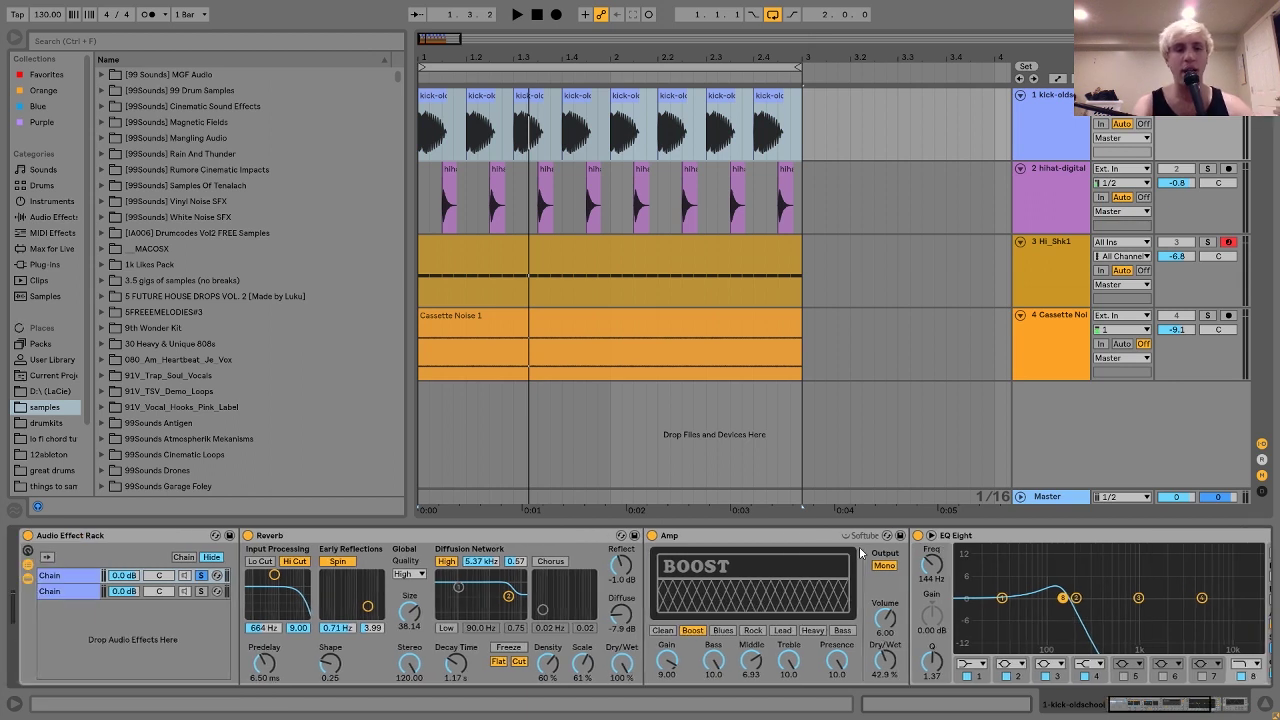
pyautogui.click(199, 579)
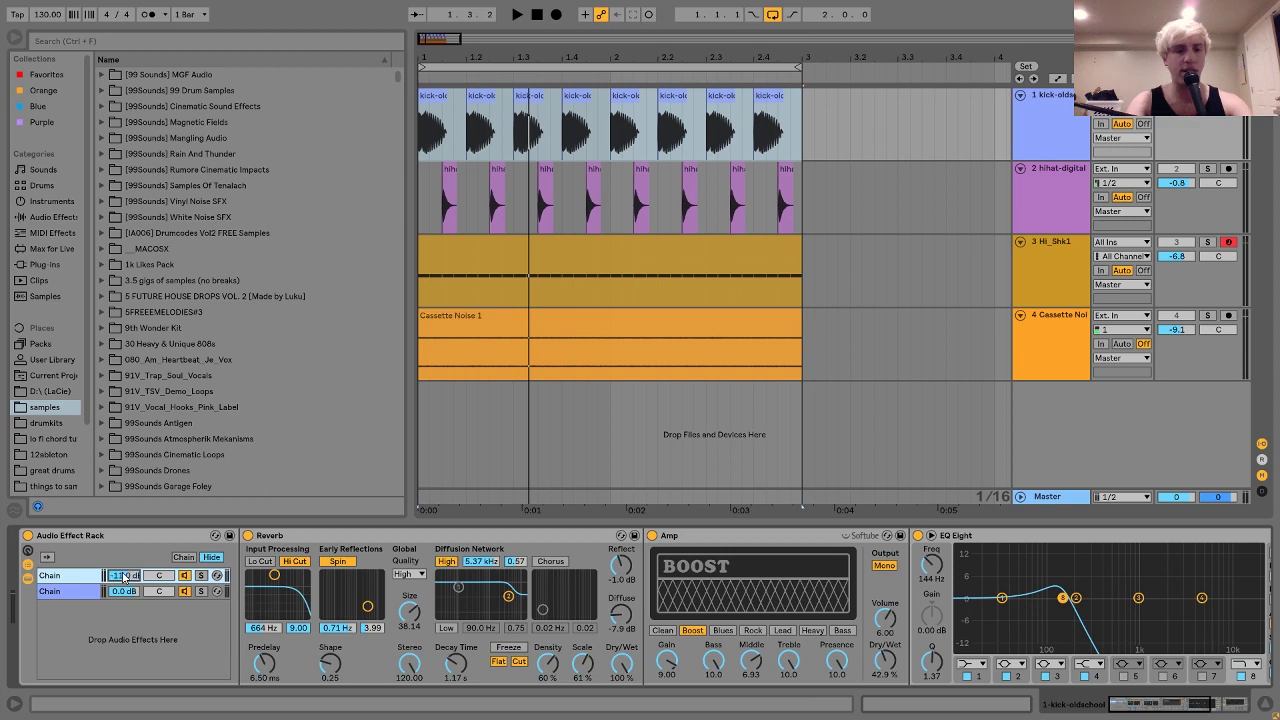
pyautogui.press('space')
pyautogui.hscroll(10, 125, 577)
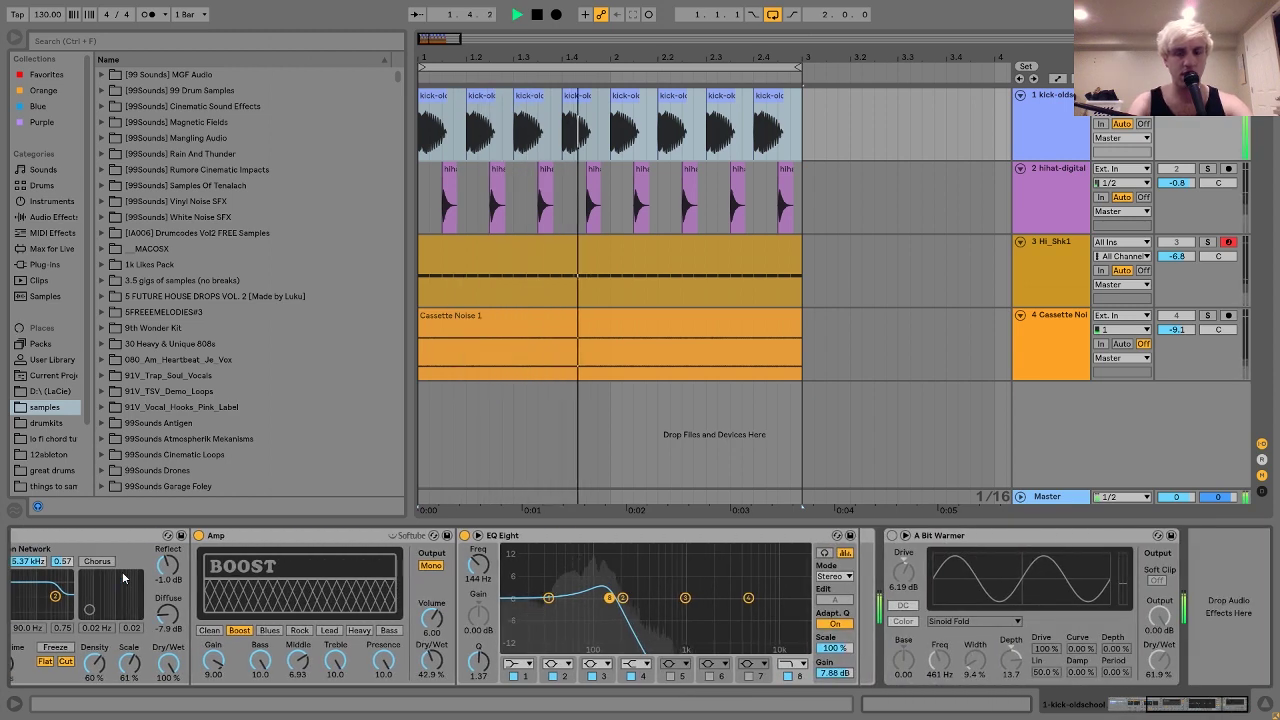
pyautogui.hscroll(-10, 125, 577)
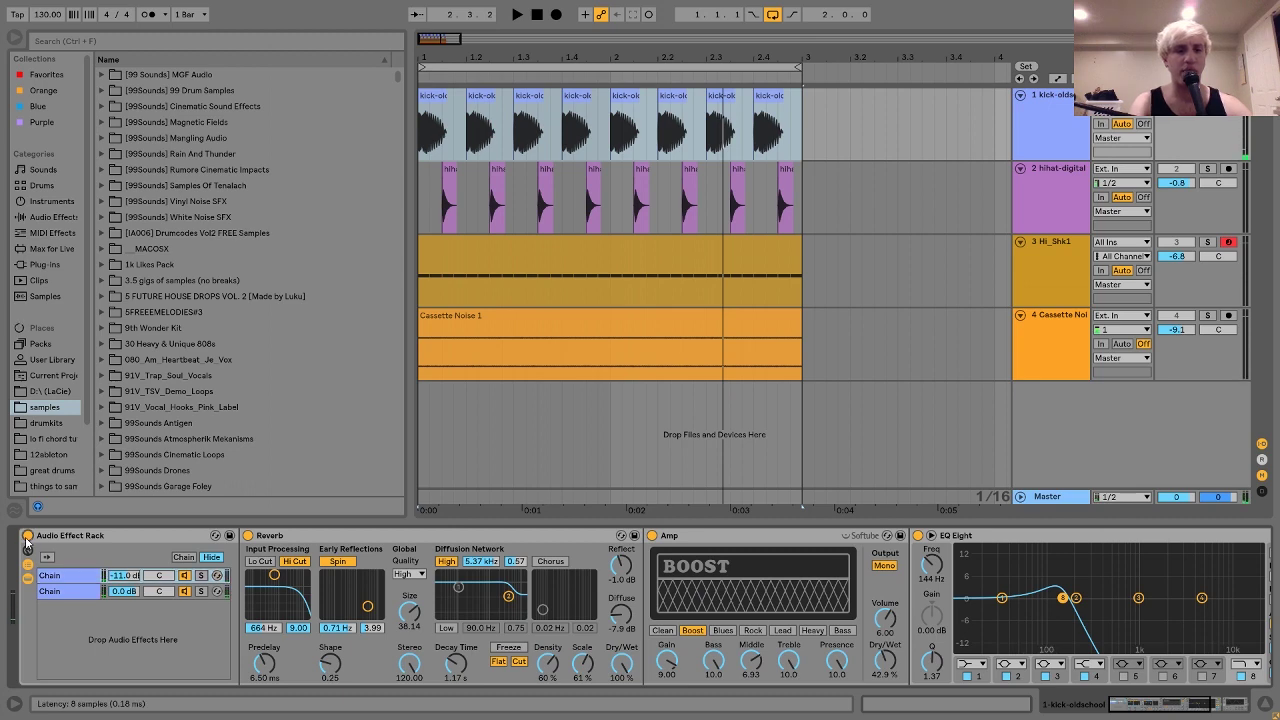
pyautogui.press('space')
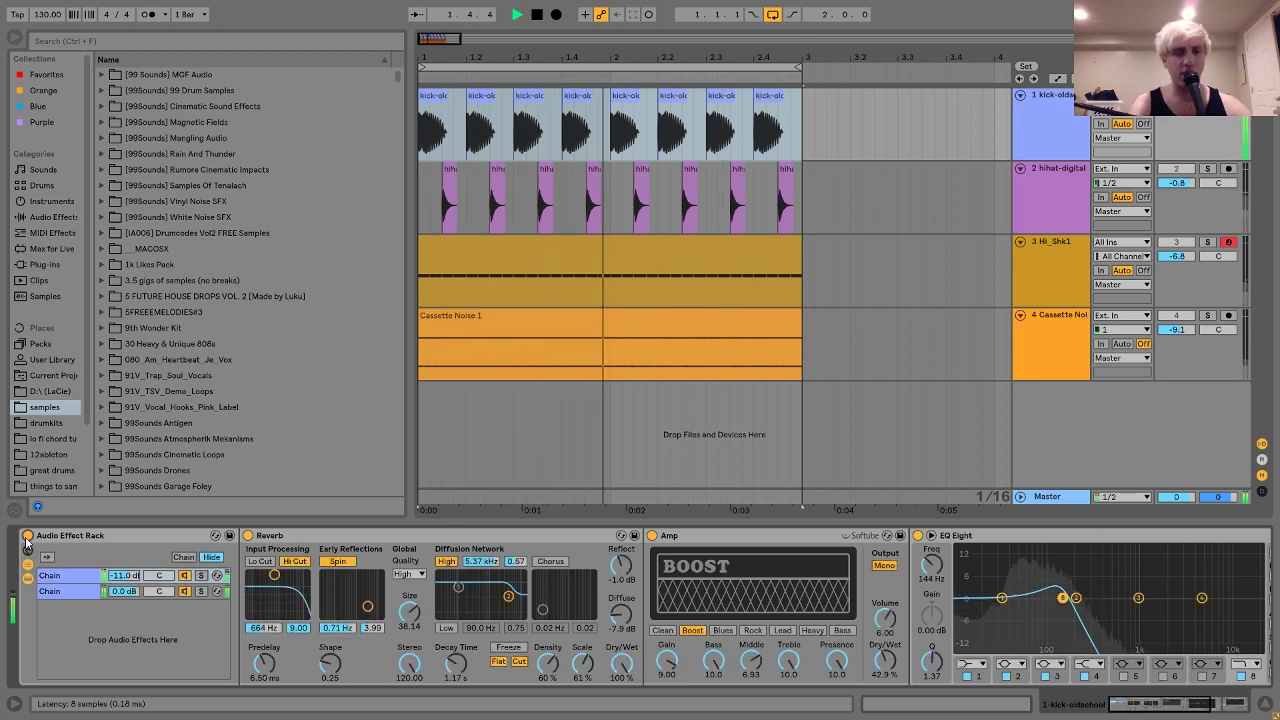
# - Re-enable the A Bit Warmer saturator after the kick's Audio Effect Rack
pyautogui.hscroll(10, 27, 543)
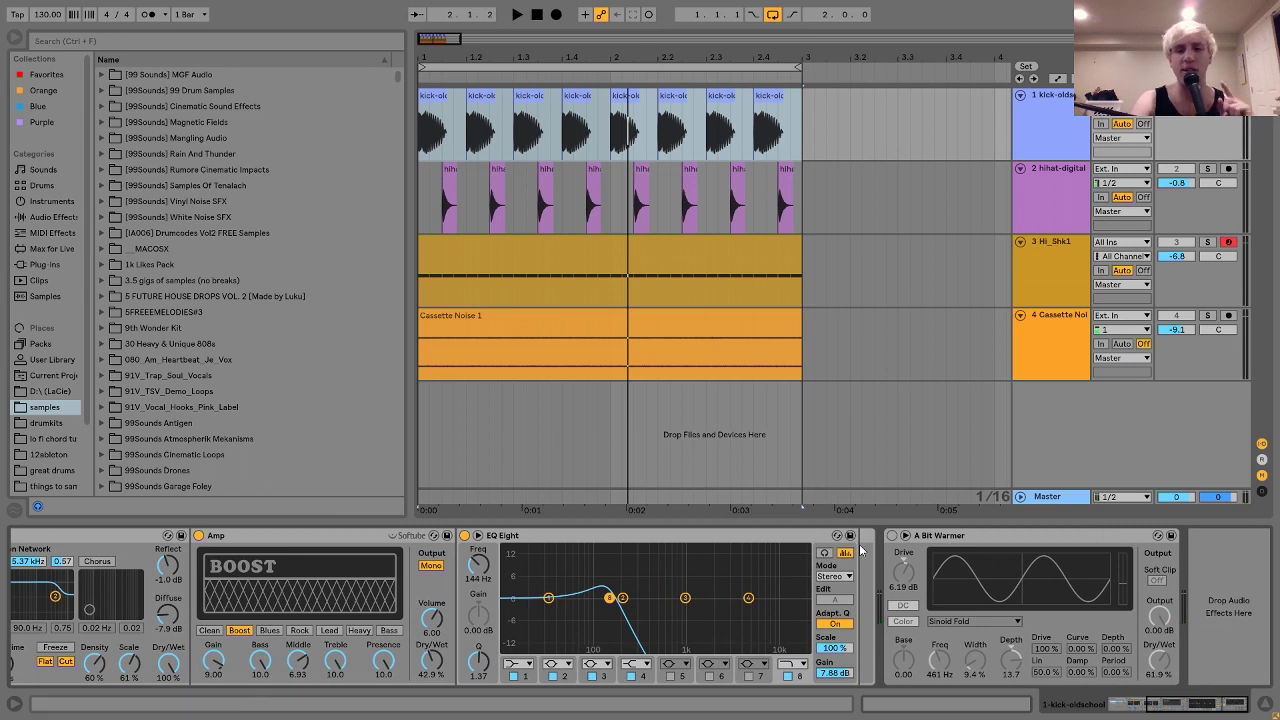
pyautogui.click(892, 536)
pyautogui.click(916, 542)
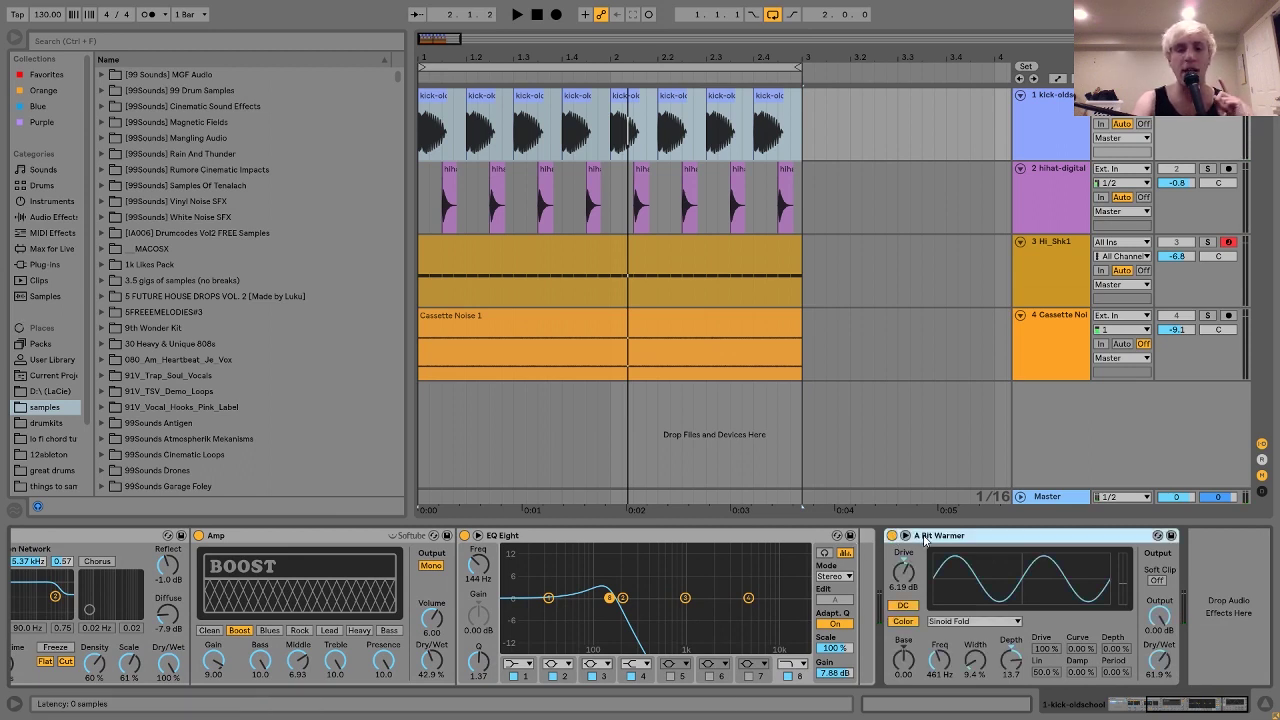
# - Show the Saturator presets, including A Bit Warmer, among the audio effects in the browser
pyautogui.click(48, 217)
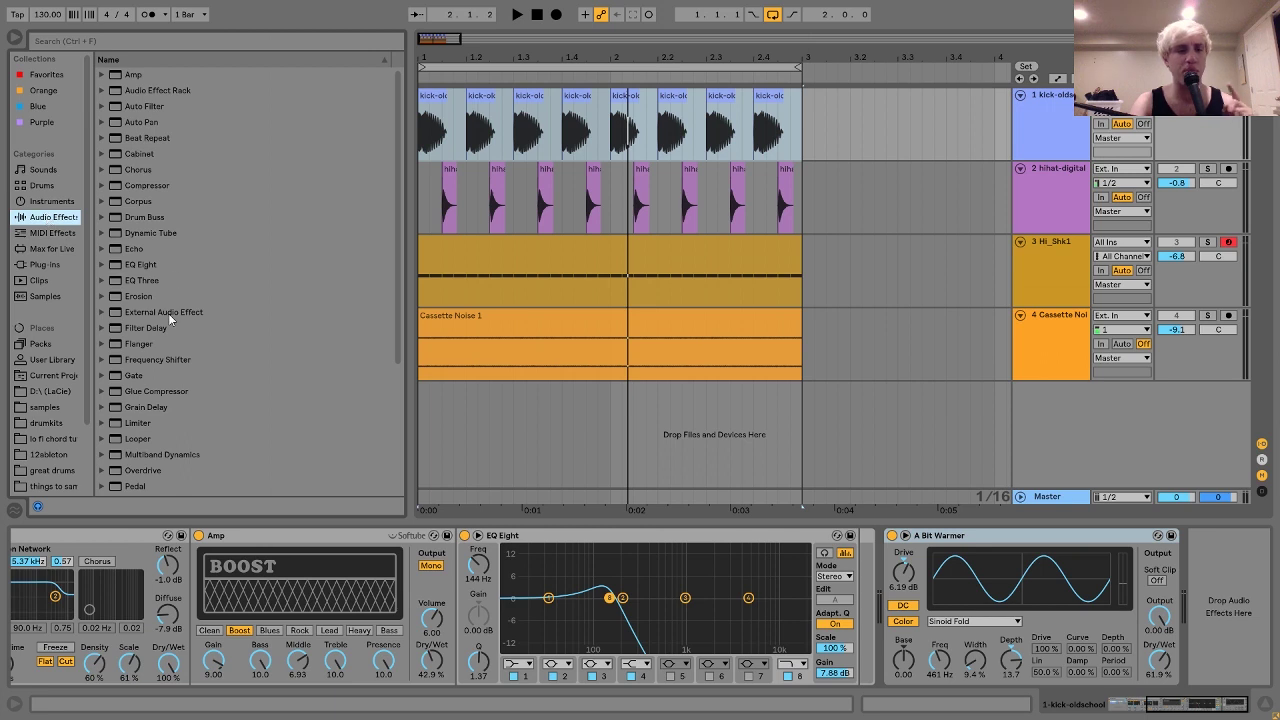
pyautogui.scroll(-4, 168, 313)
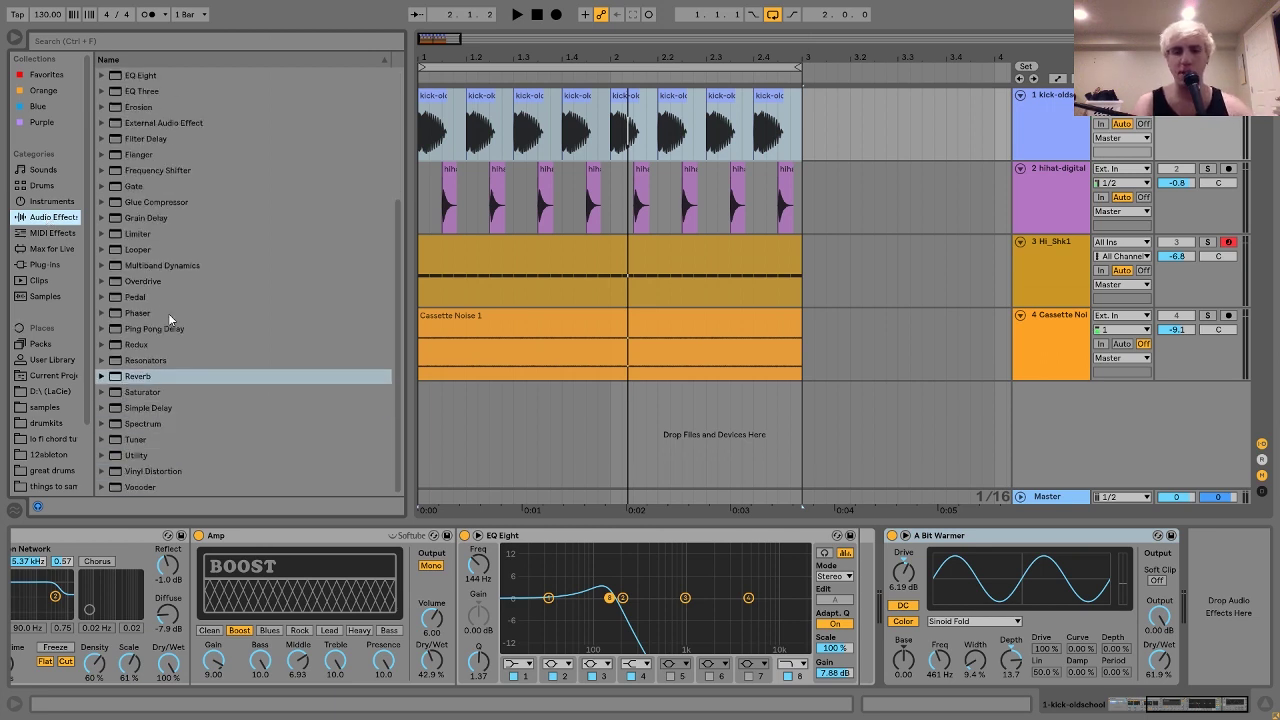
pyautogui.click(103, 393)
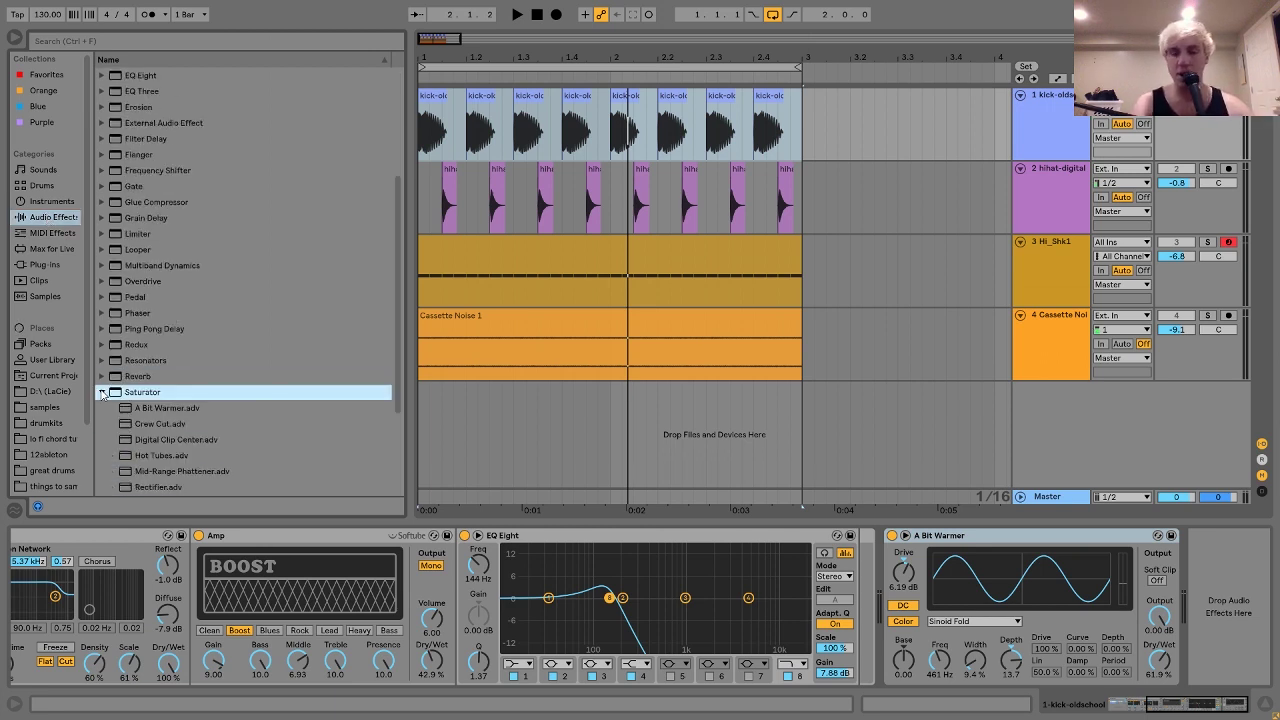
pyautogui.scroll(-3, 168, 398)
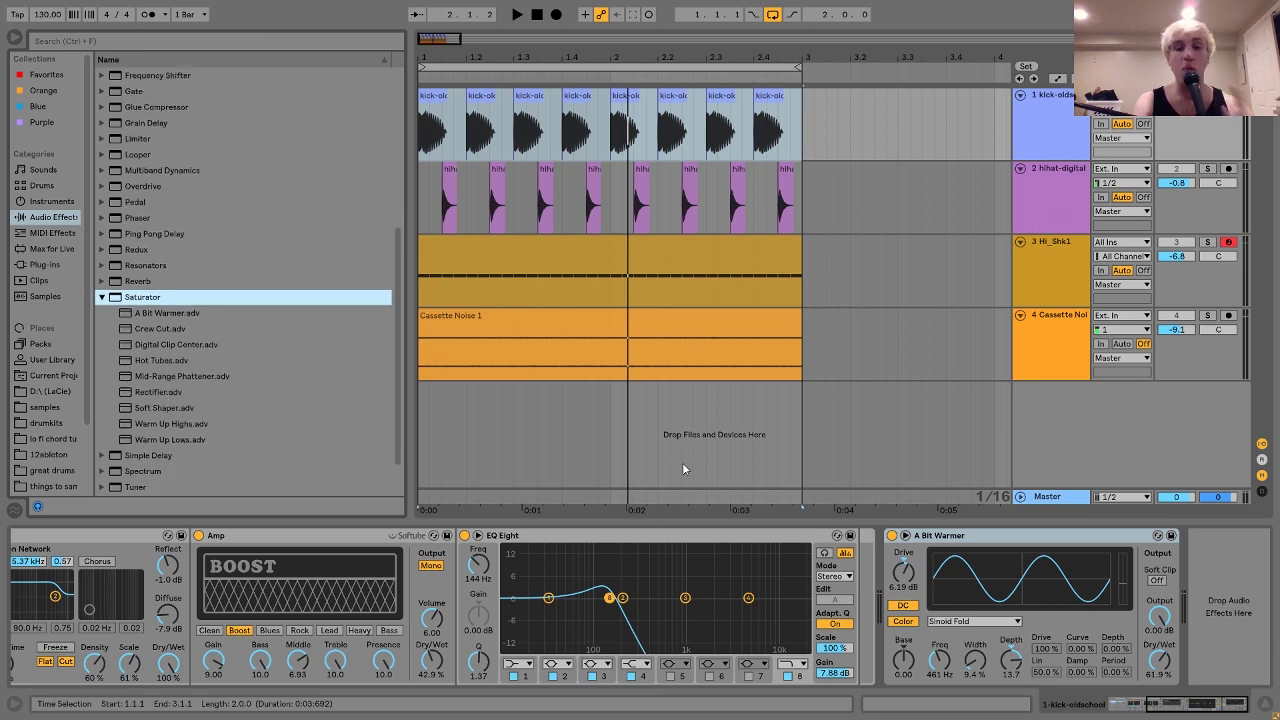
# - Try the Waveshaper curve in A Bit Warmer and switch it back to Sinoid Fold
pyautogui.click(945, 621)
pyautogui.click(955, 605)
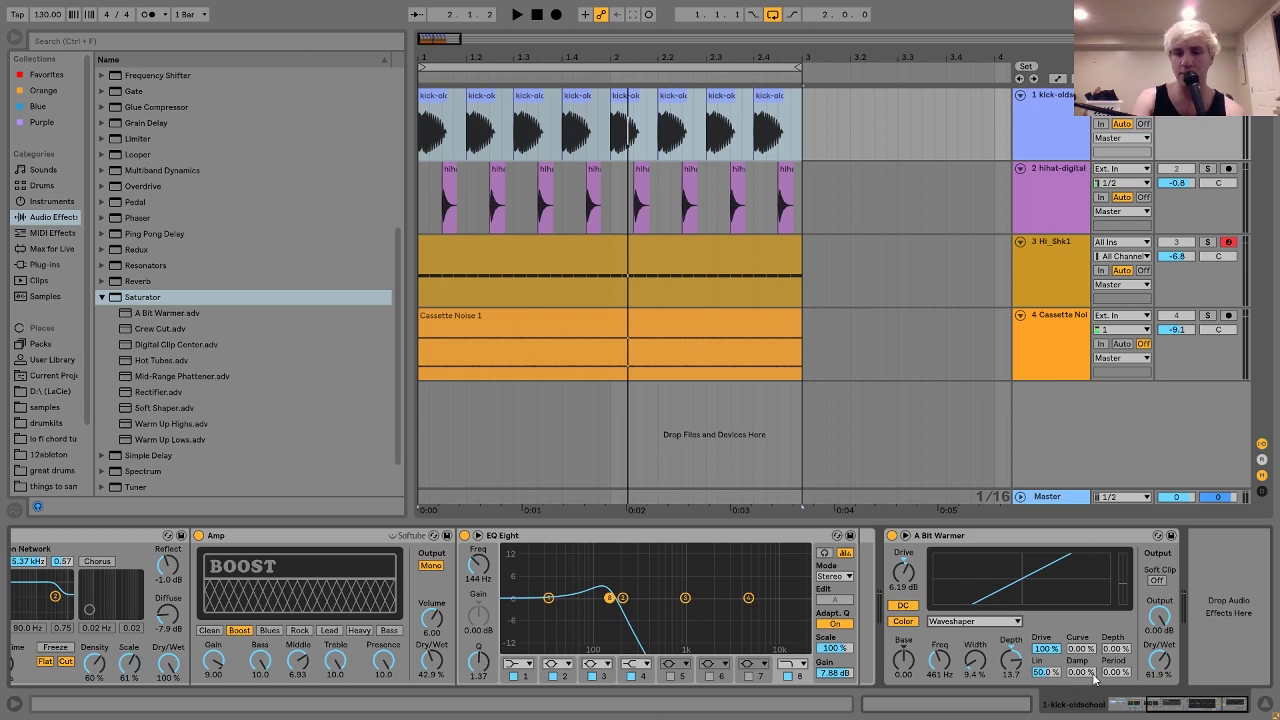
pyautogui.click(952, 620)
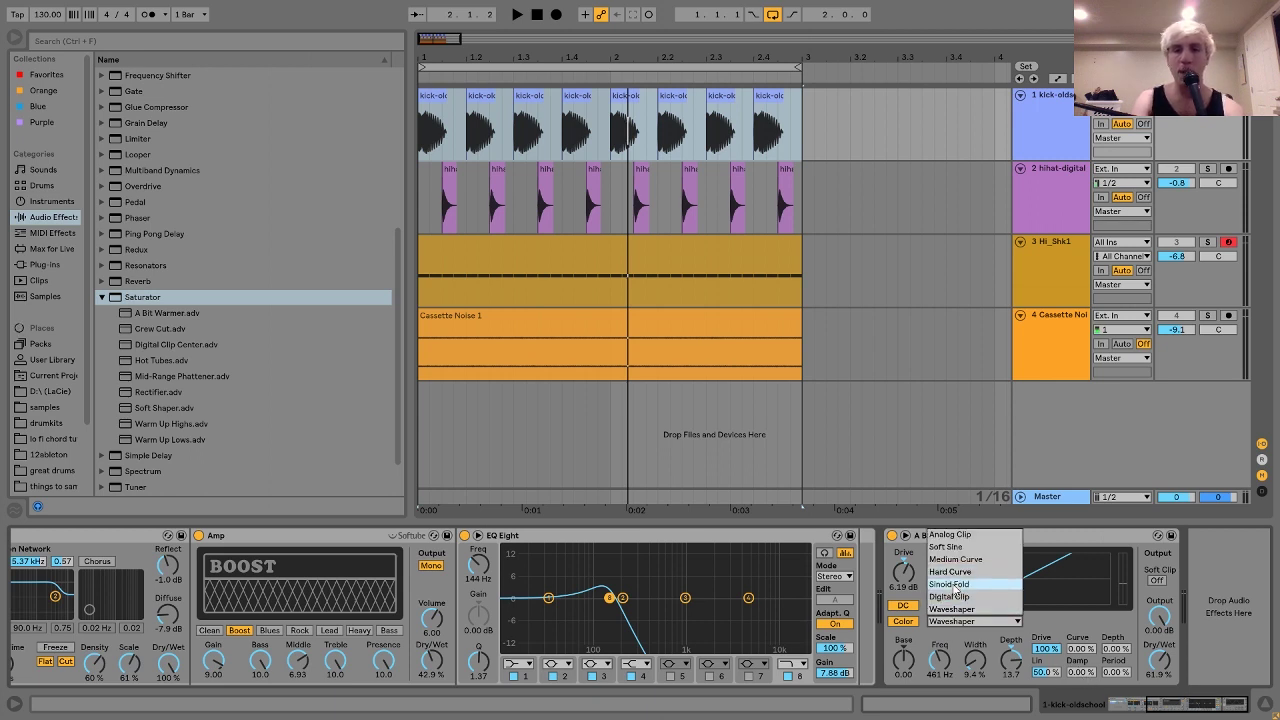
pyautogui.click(955, 580)
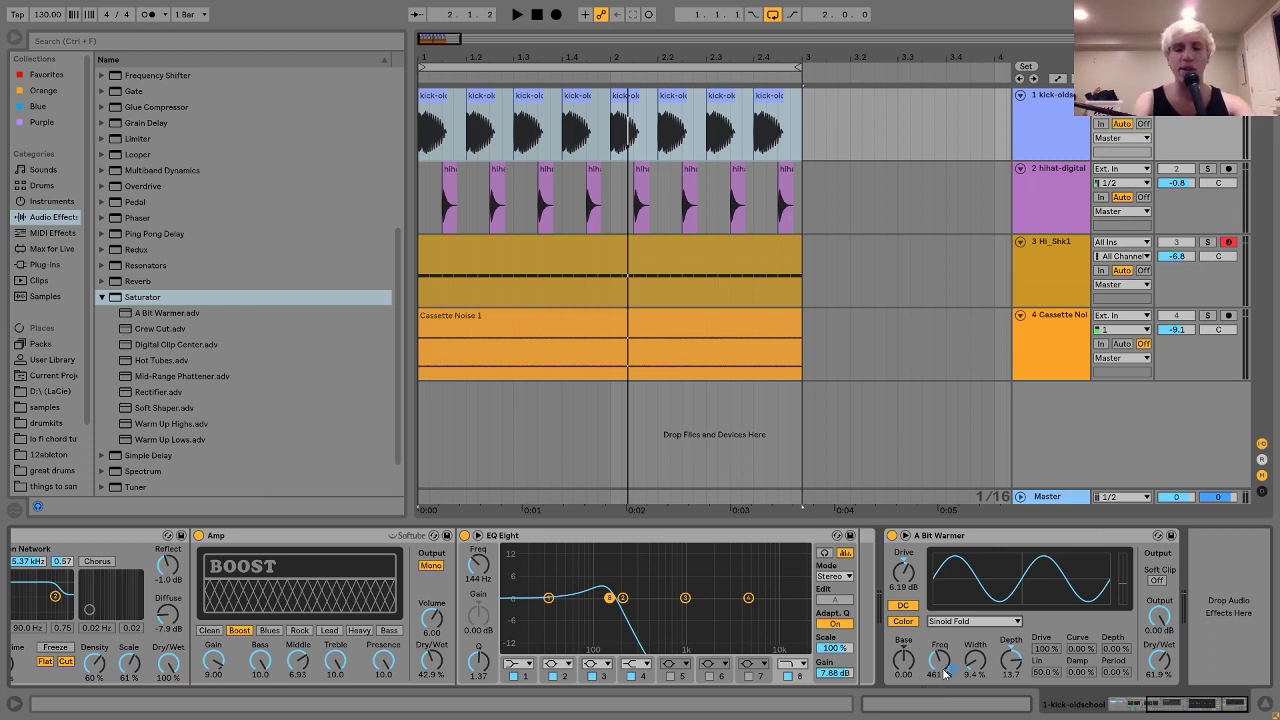
# - Reset A Bit Warmer's Depth to 0.00 to compare it in playback, and raise it to about 14
pyautogui.press('space')
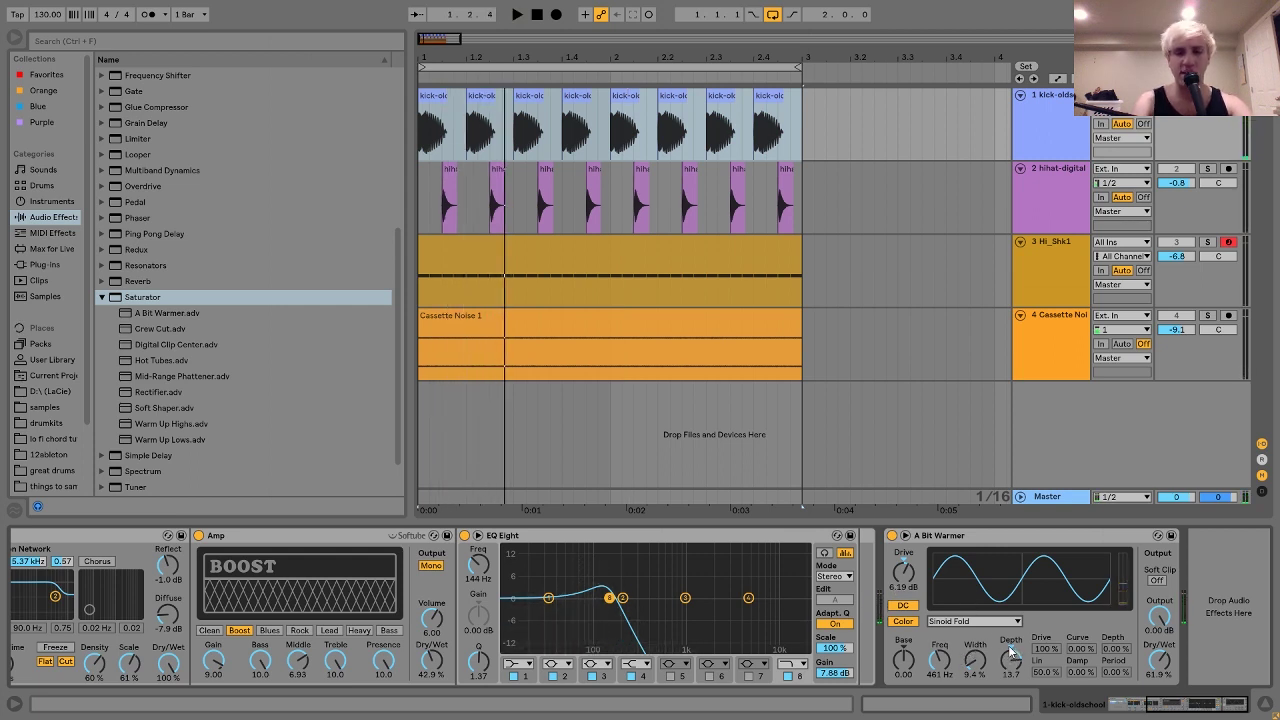
pyautogui.click(1011, 648)
pyautogui.press('Delete')
pyautogui.press('space')
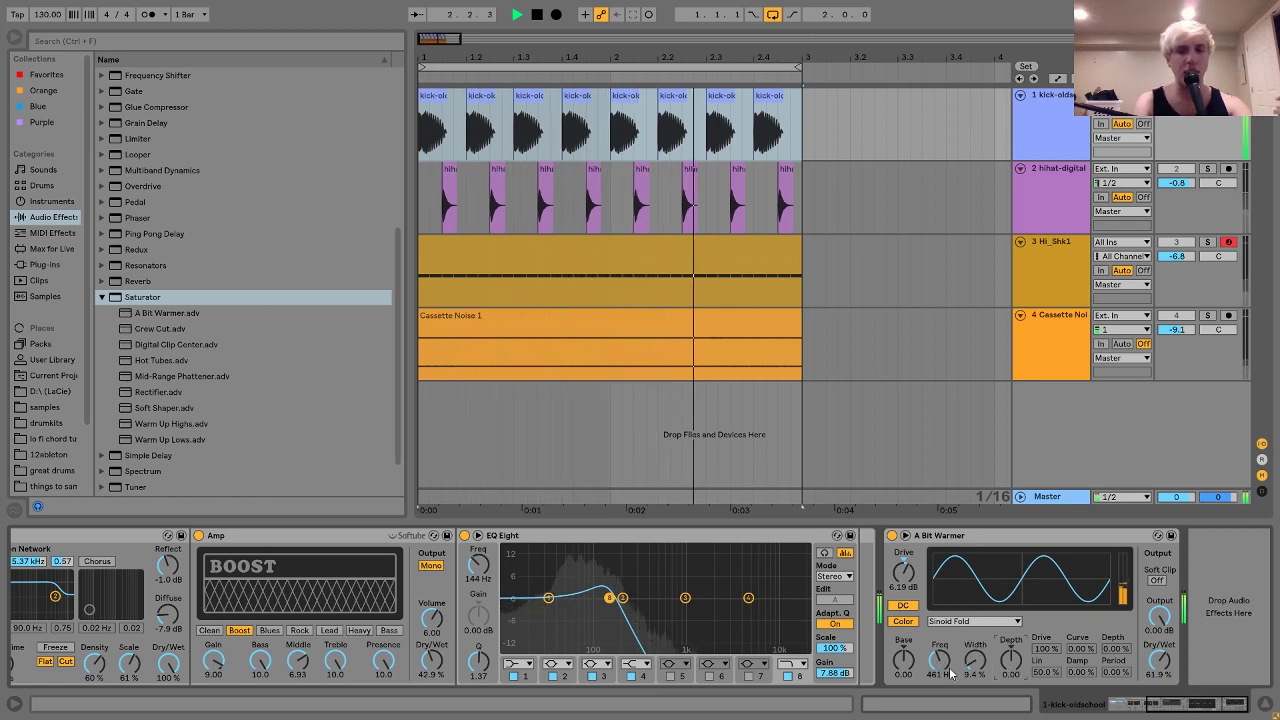
pyautogui.moveTo(1011, 660); pyautogui.dragTo(1011, 632)
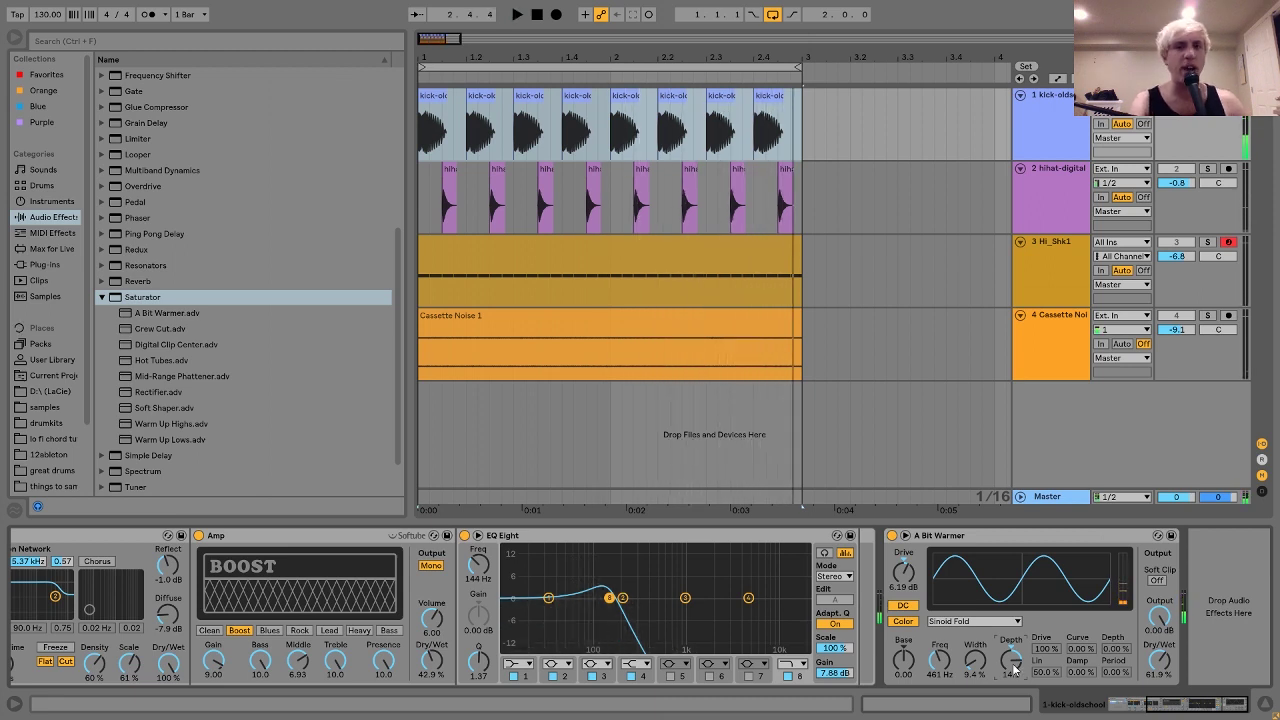
# - Solo the reverb chain in the kick's Audio Effect Rack and play the loop through the saturator
pyautogui.hscroll(-5, 938, 662)
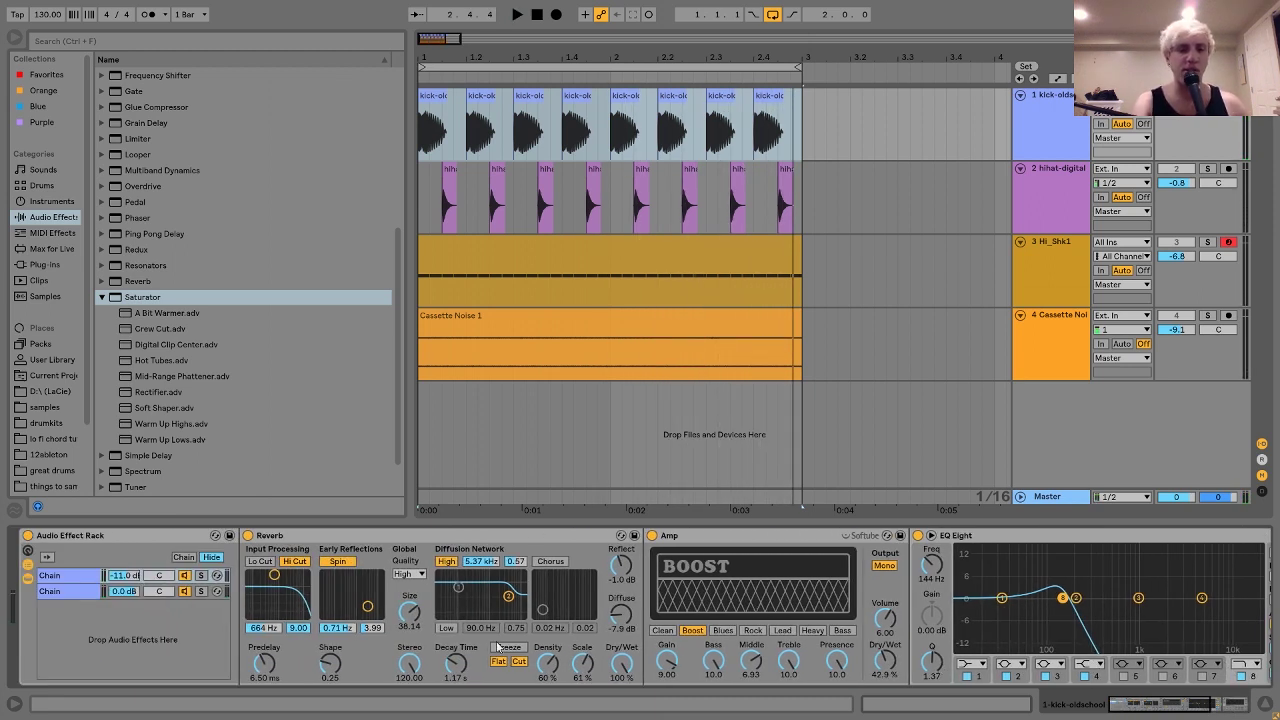
pyautogui.click(201, 576)
pyautogui.press('space')
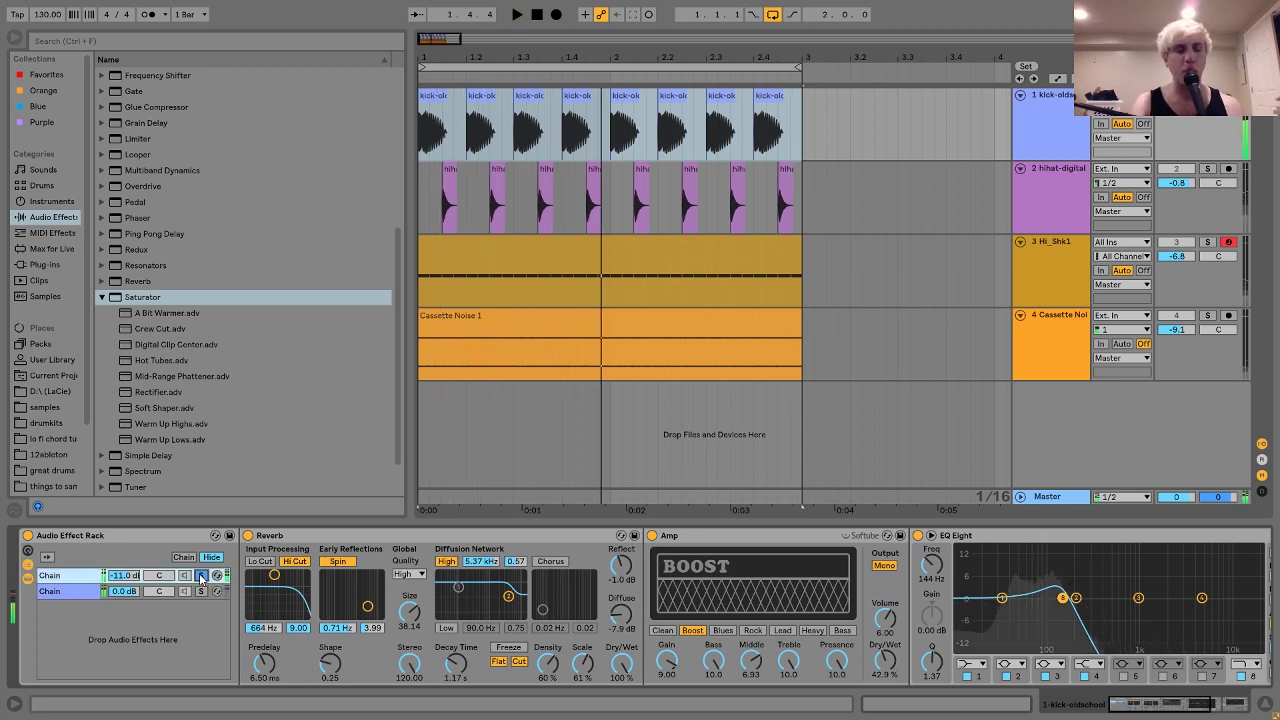
# - Turn off the reverb chain's solo in the kick's Audio Effect Rack and play the loop with both chains
pyautogui.click(201, 576)
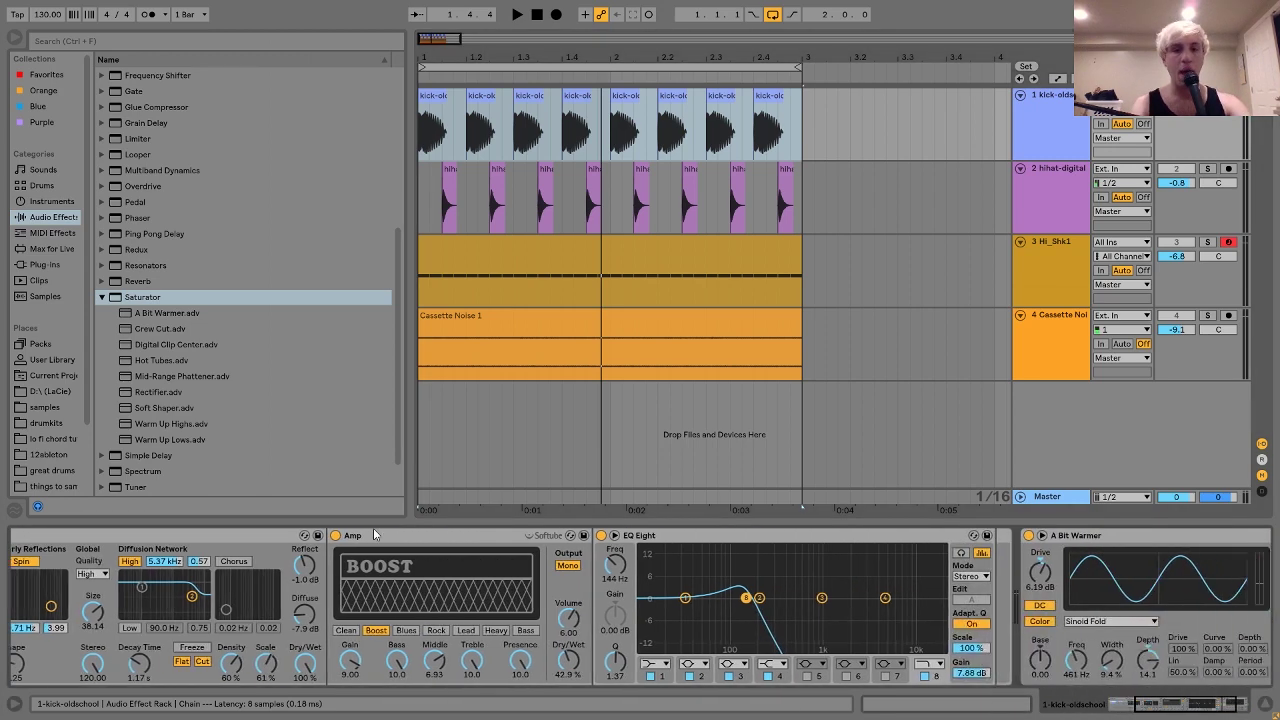
pyautogui.press('space')
pyautogui.press('space')
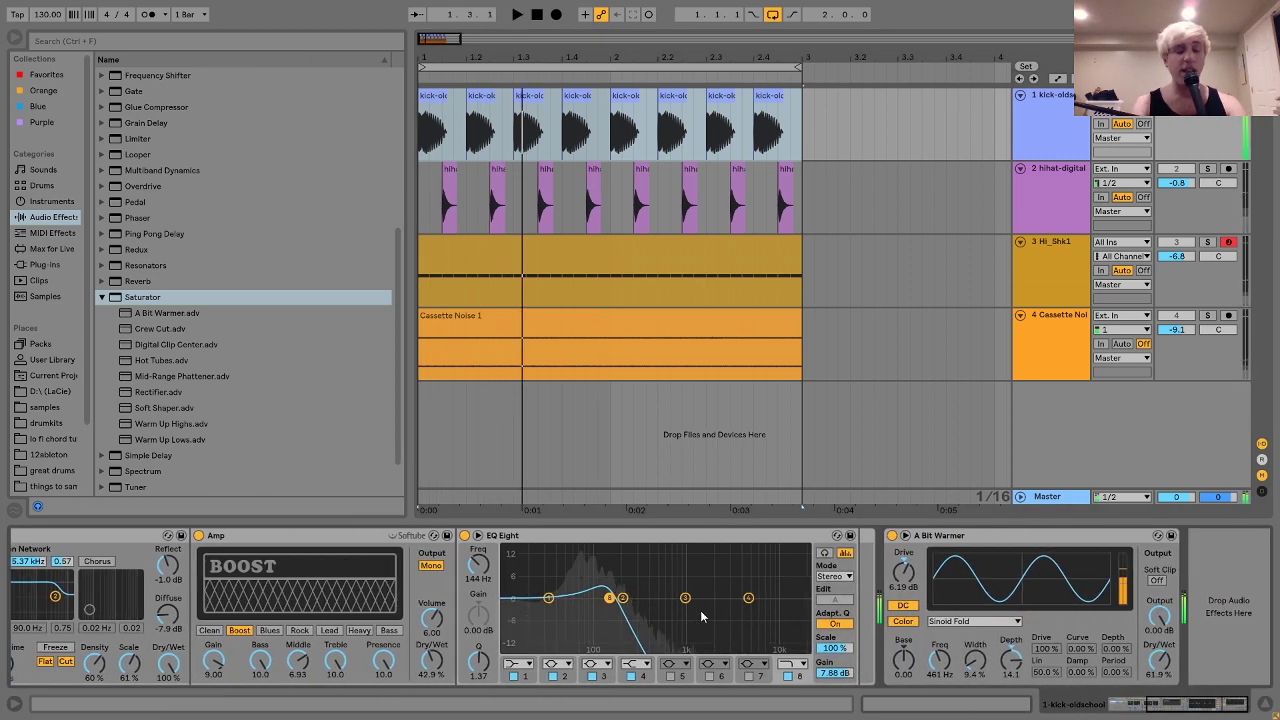
# - Review the kick's Reverb, Amp, EQ Eight and A Bit Warmer devices, and collapse the Saturator presets in the browser
pyautogui.hscroll(-5, 700, 610)
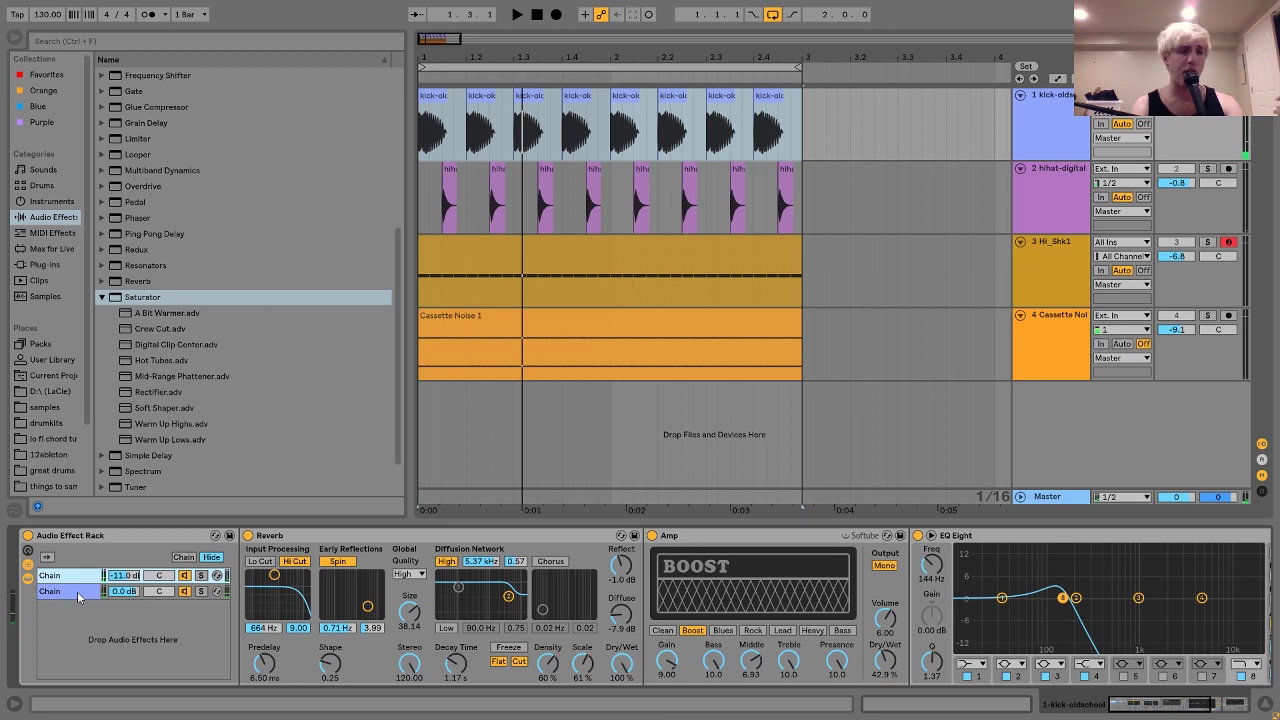
pyautogui.hscroll(3, 258, 589)
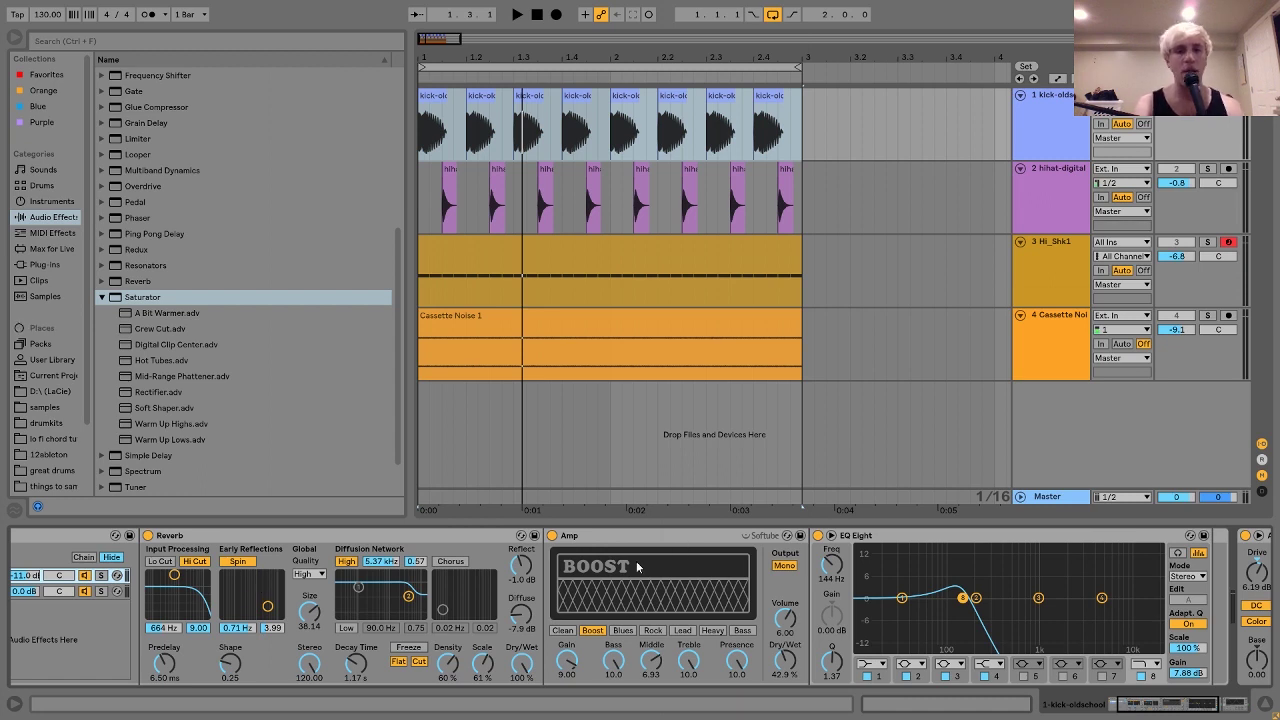
pyautogui.hscroll(3, 636, 561)
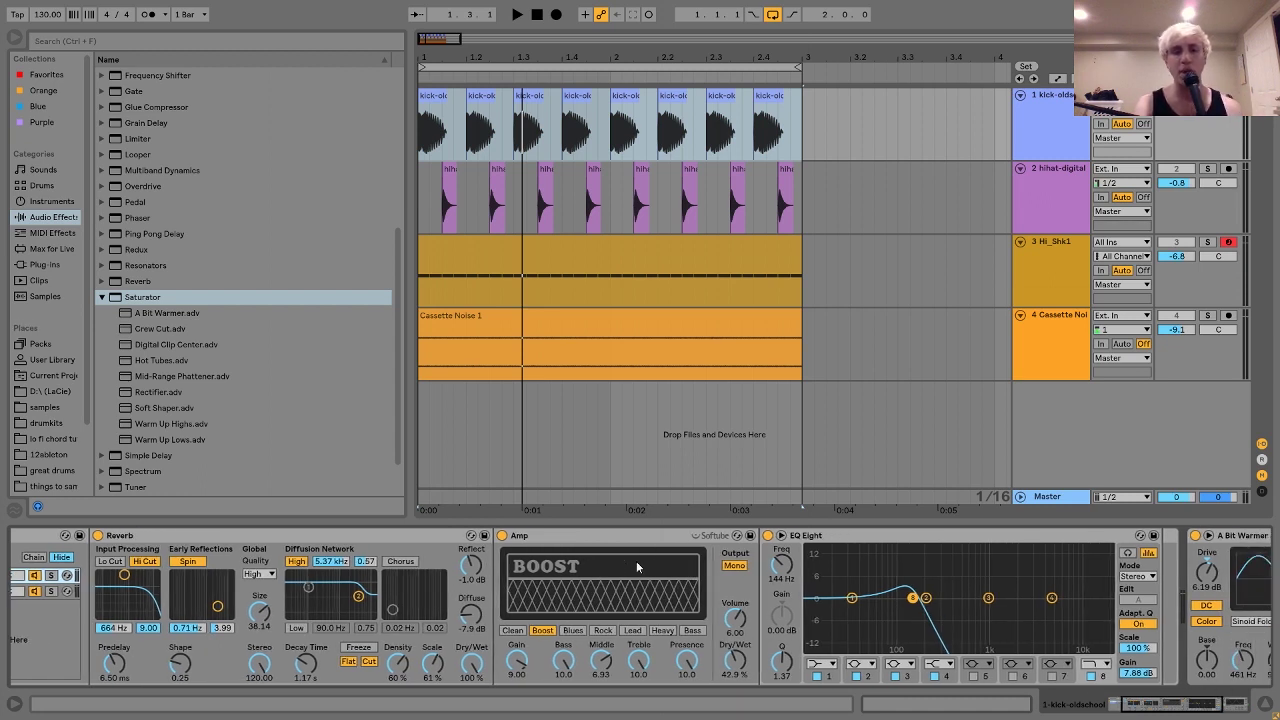
pyautogui.click(103, 298)
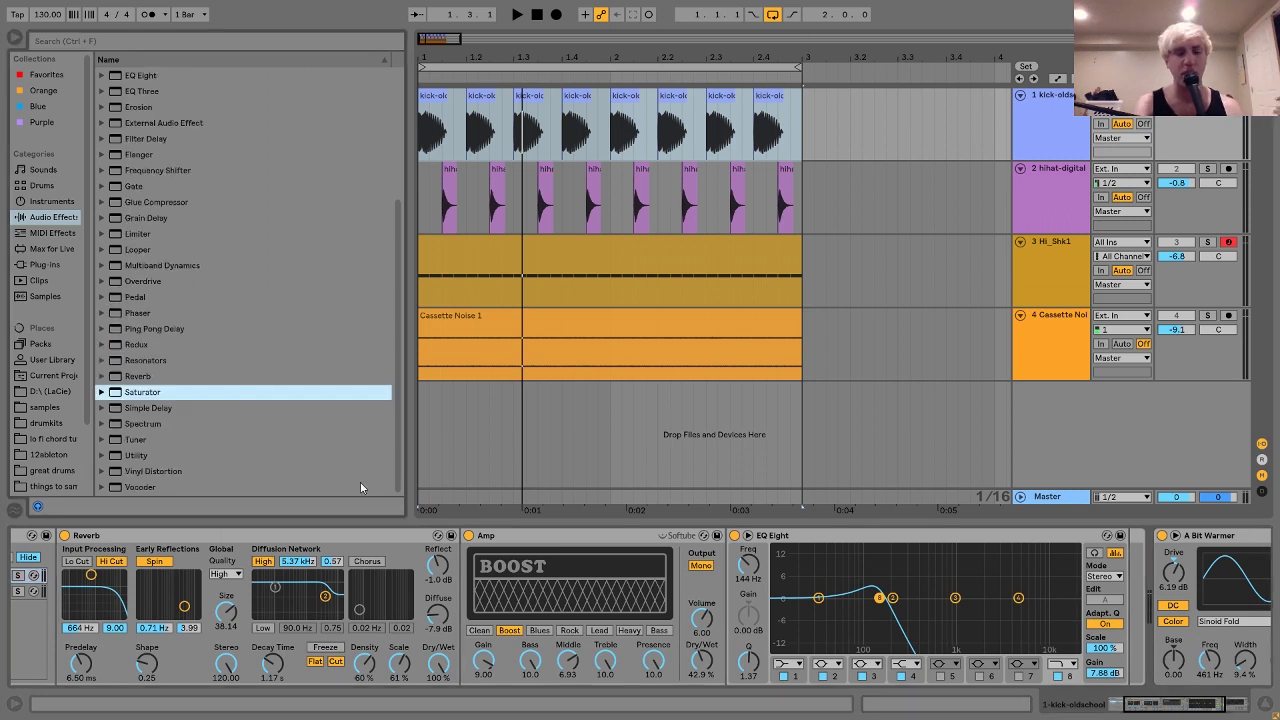
pyautogui.click(507, 540)
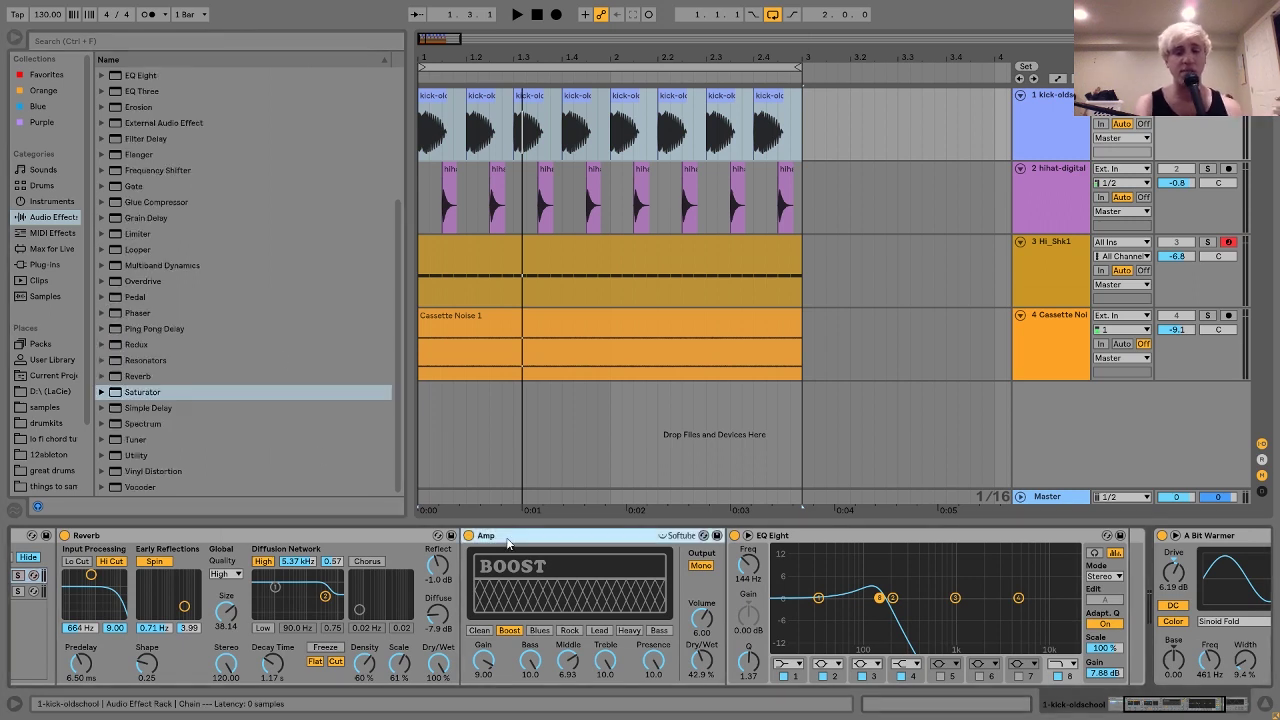
pyautogui.click(912, 536)
pyautogui.hscroll(3, 912, 536)
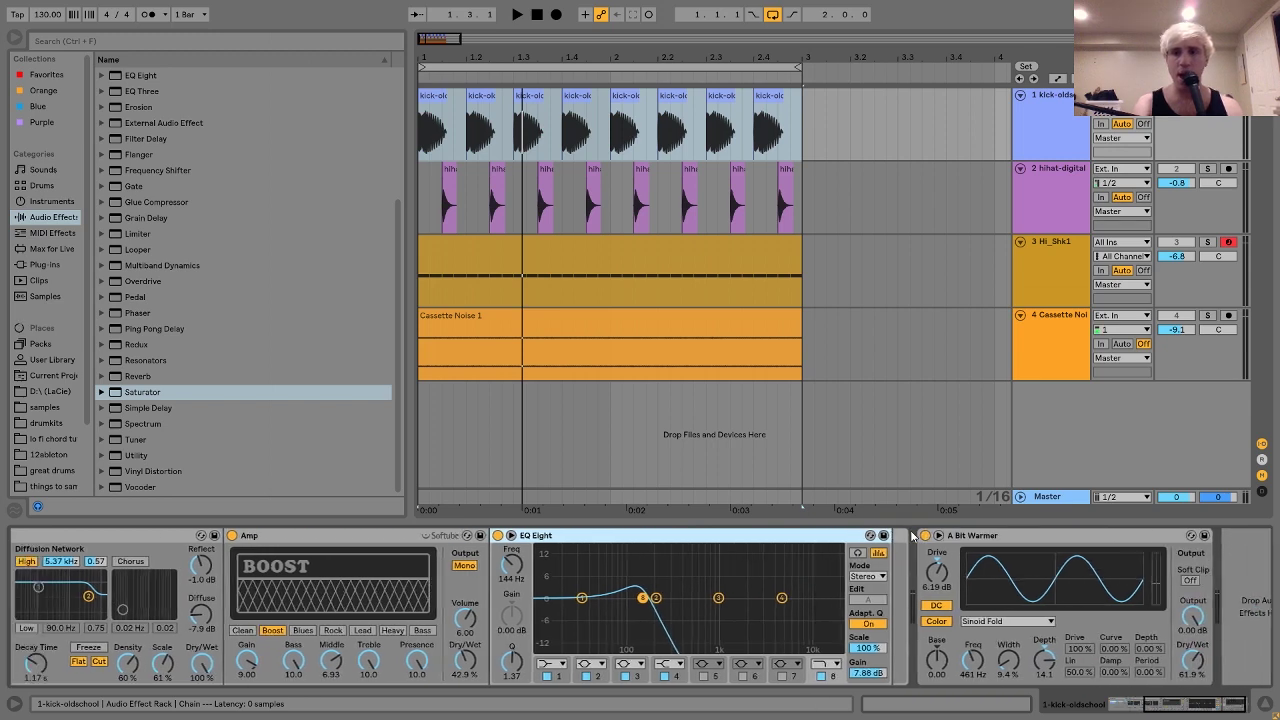
pyautogui.hscroll(-5, 912, 536)
# - Compare the device chains of the hihat-digital and Hi_Shk1 tracks
pyautogui.click(1055, 190)
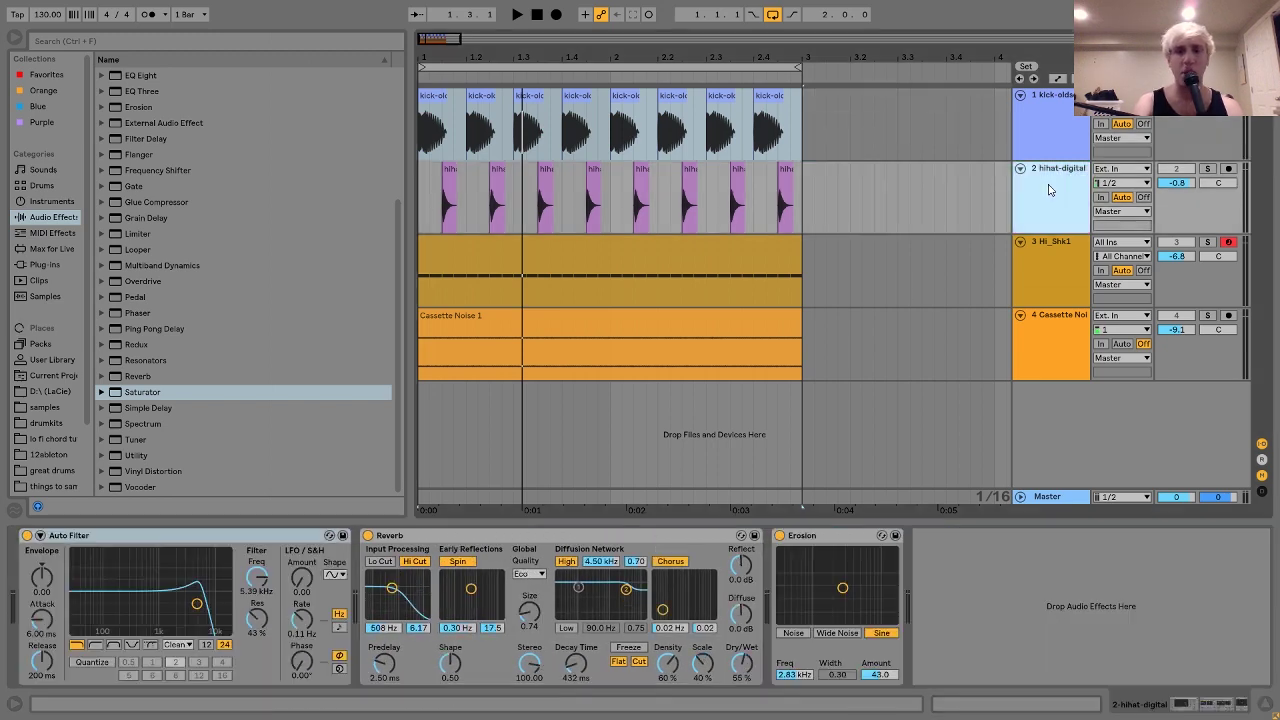
pyautogui.click(1064, 257)
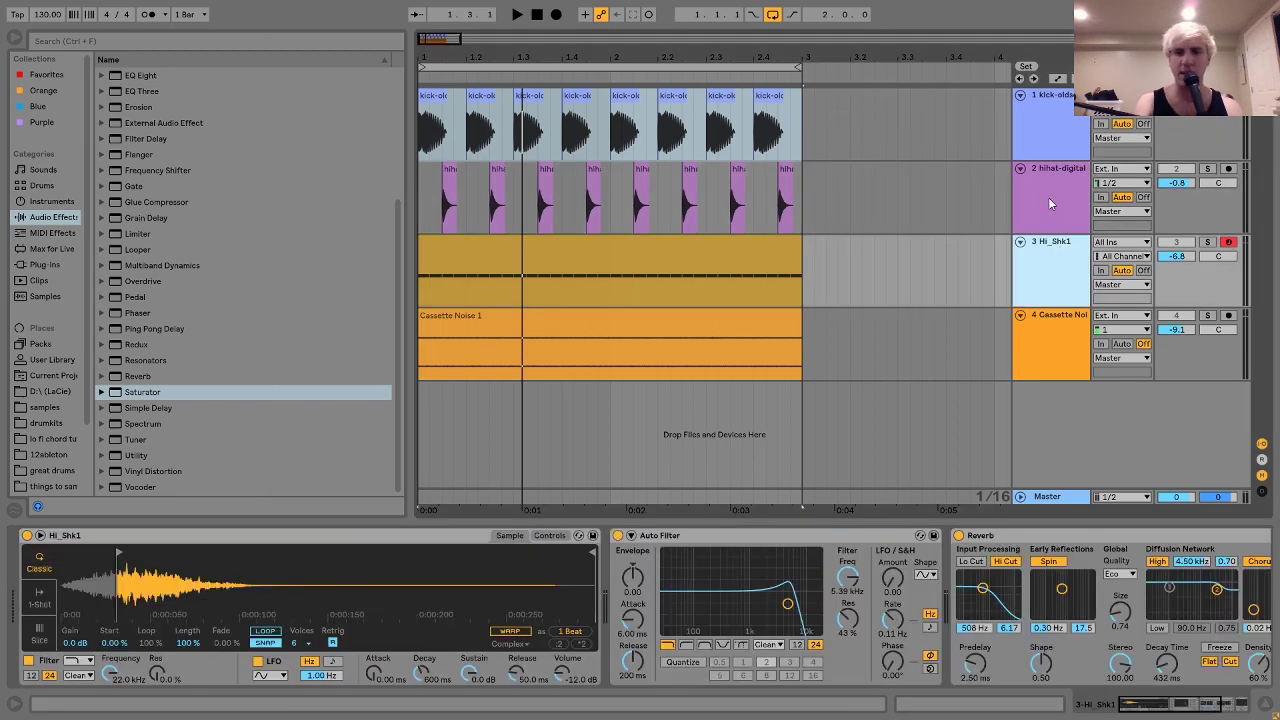
pyautogui.click(1049, 201)
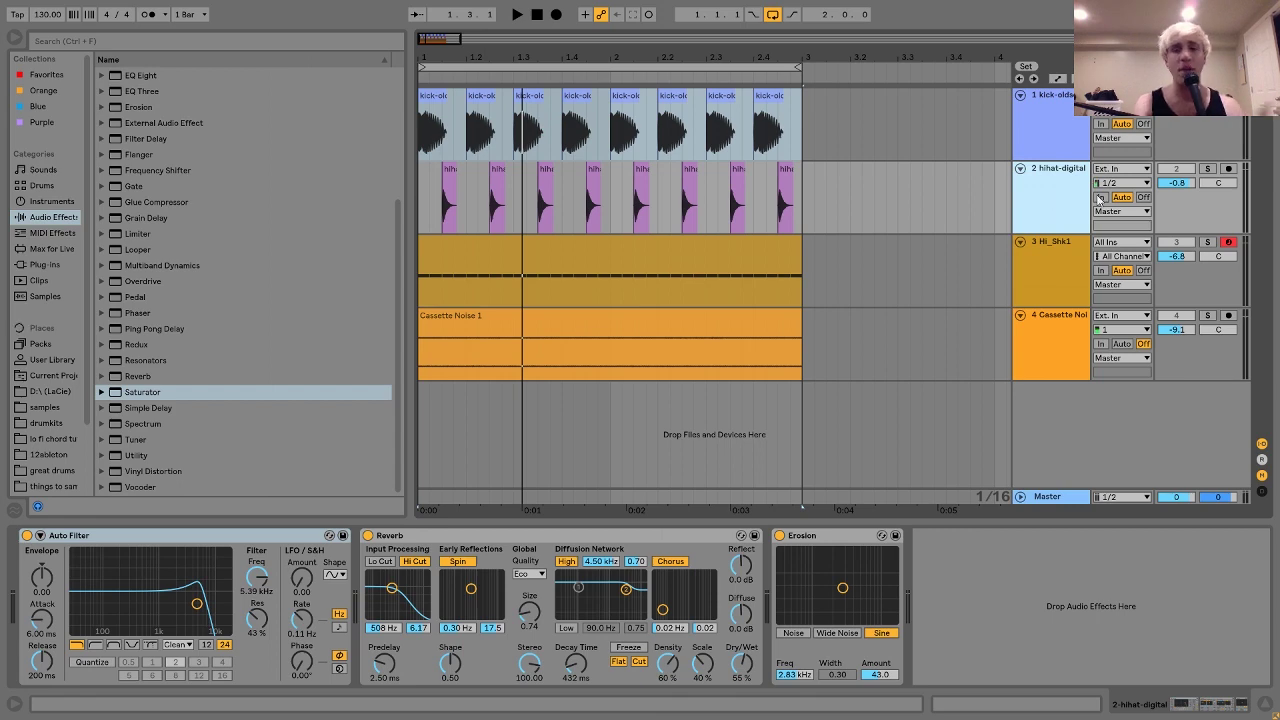
pyautogui.click(1080, 255)
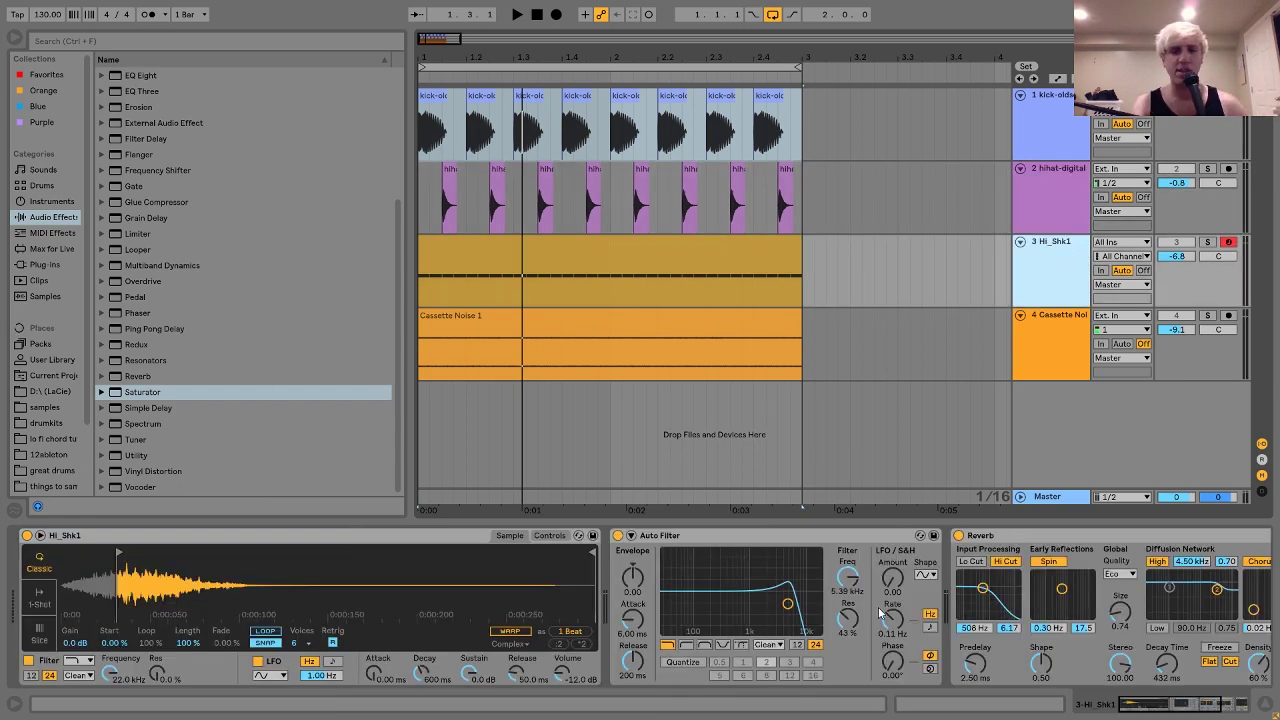
pyautogui.scroll(-5, 879, 608)
pyautogui.scroll(5, 879, 608)
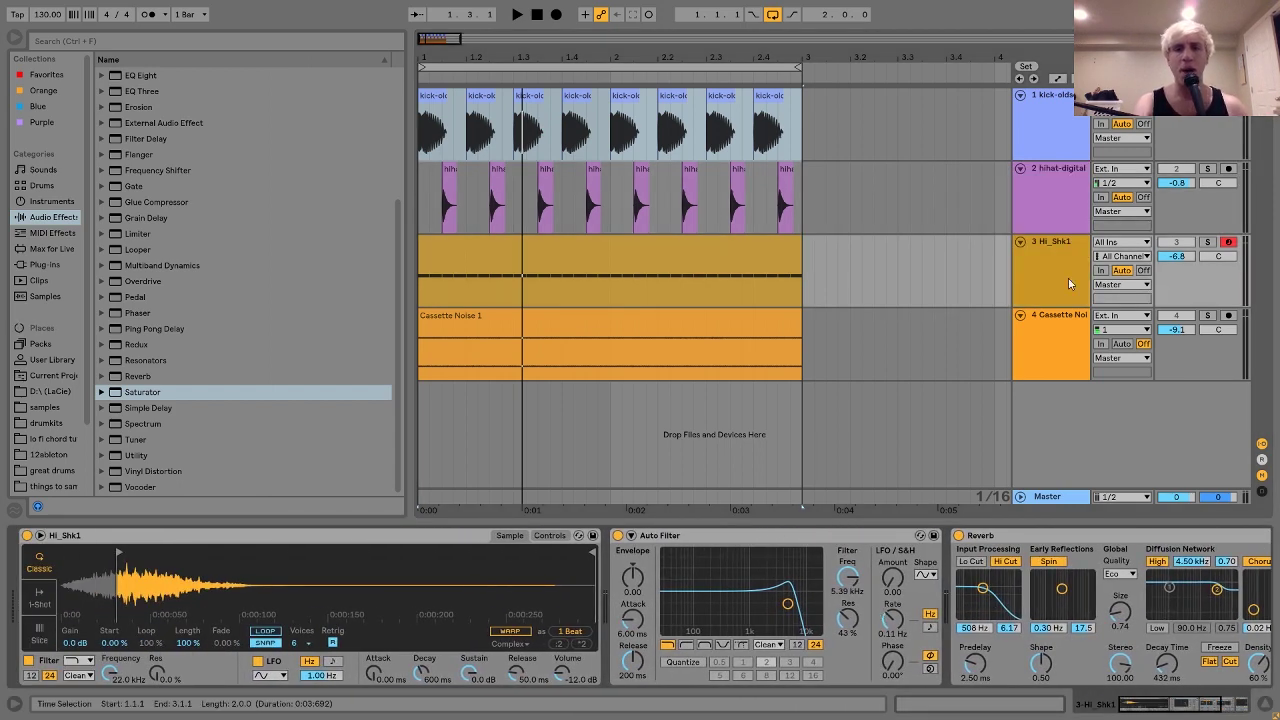
# - Solo the hihat-digital and Hi_Shk1 tracks together and play the loop to hear them
pyautogui.click(1207, 168)
pyautogui.click(1208, 243)
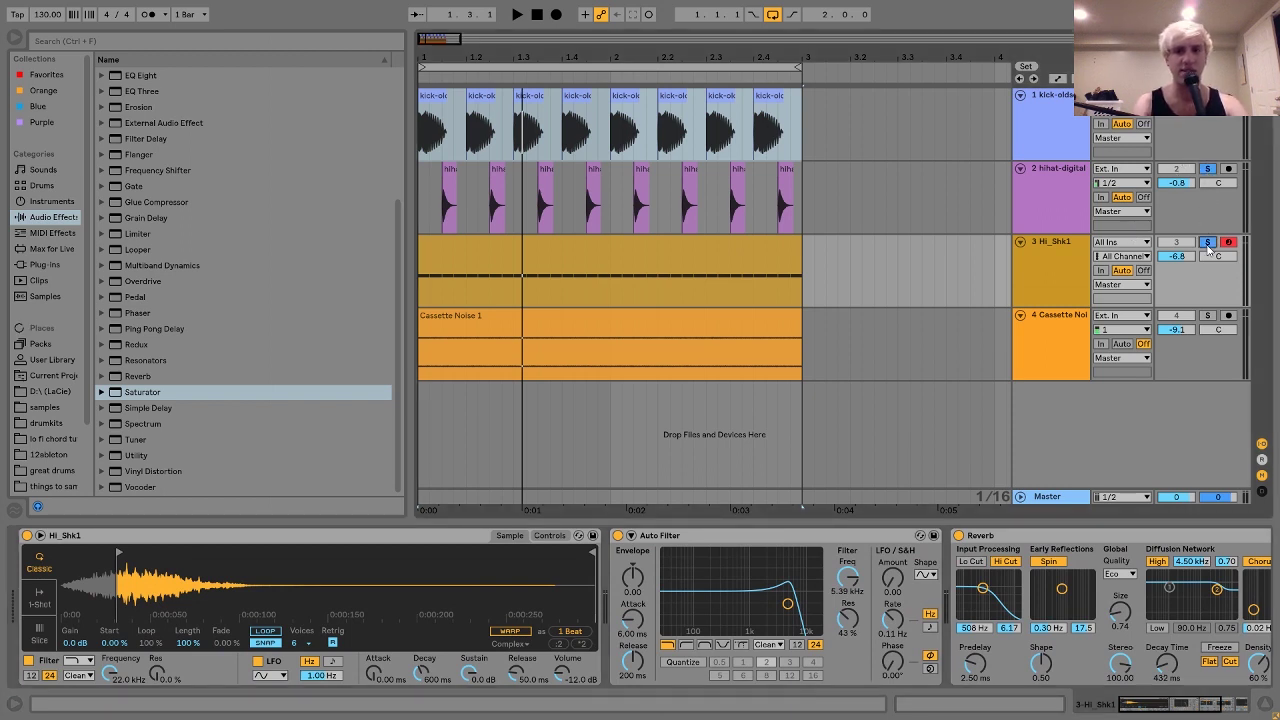
pyautogui.press('space')
pyautogui.click(1056, 254)
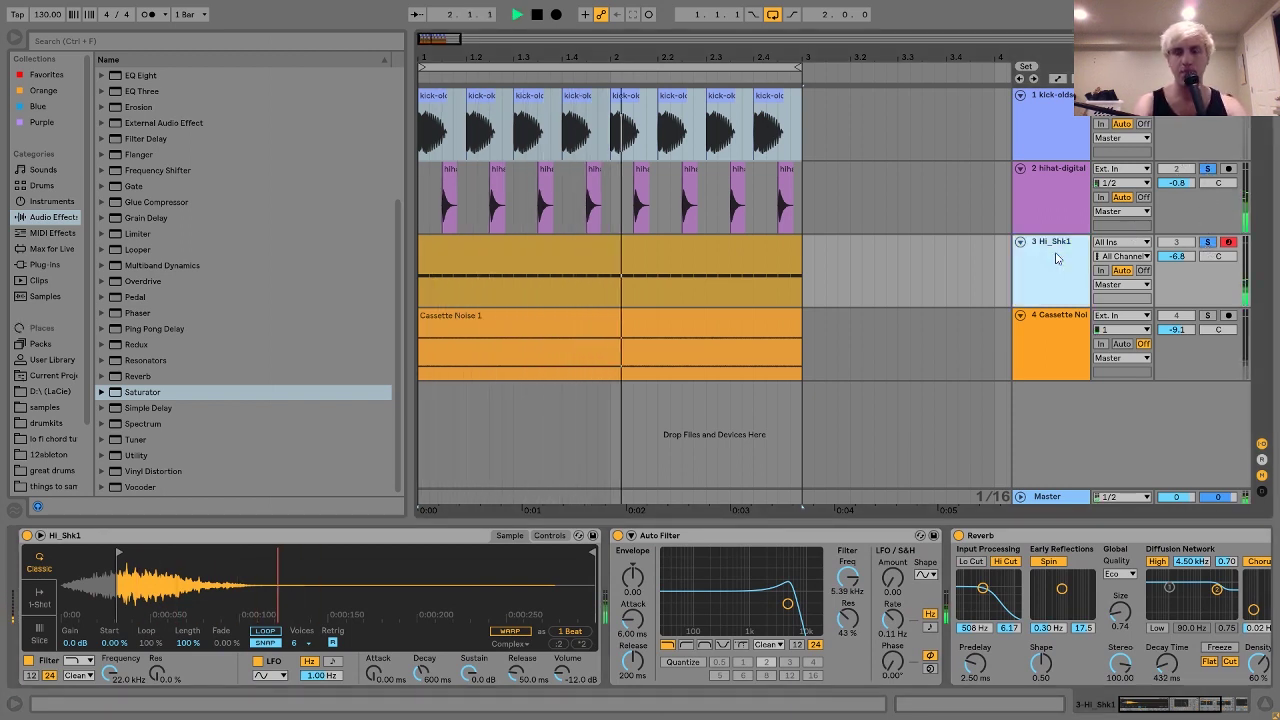
pyautogui.press('space')
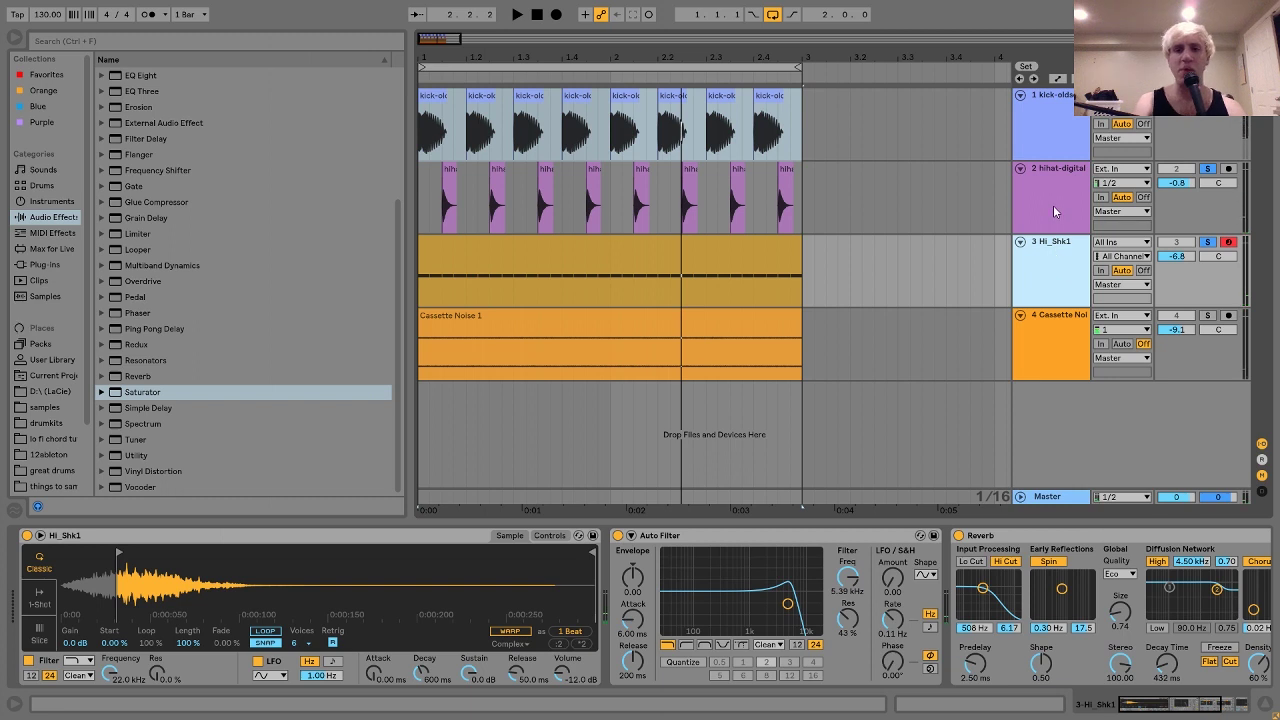
# - Leave only hihat-digital soloed, bypass its Erosion, Reverb and Auto Filter, and play the dry hi-hat
pyautogui.click(1053, 205)
pyautogui.click(1208, 243)
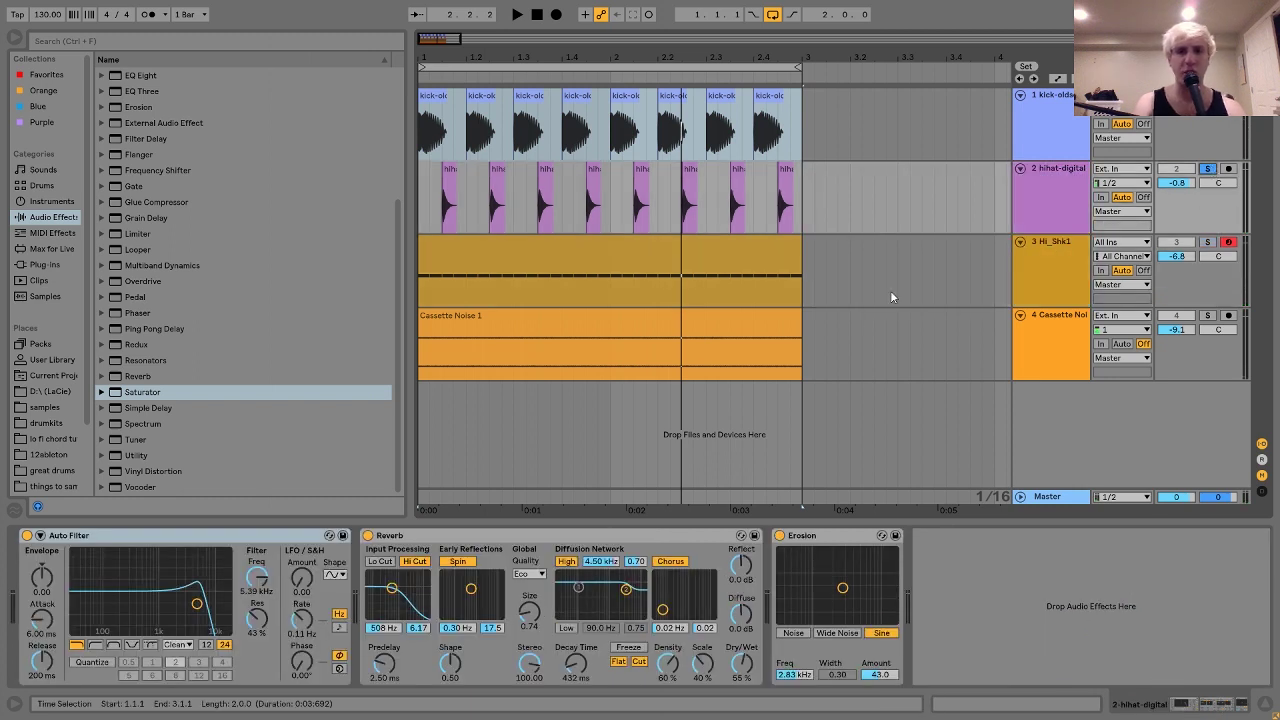
pyautogui.click(779, 536)
pyautogui.click(367, 535)
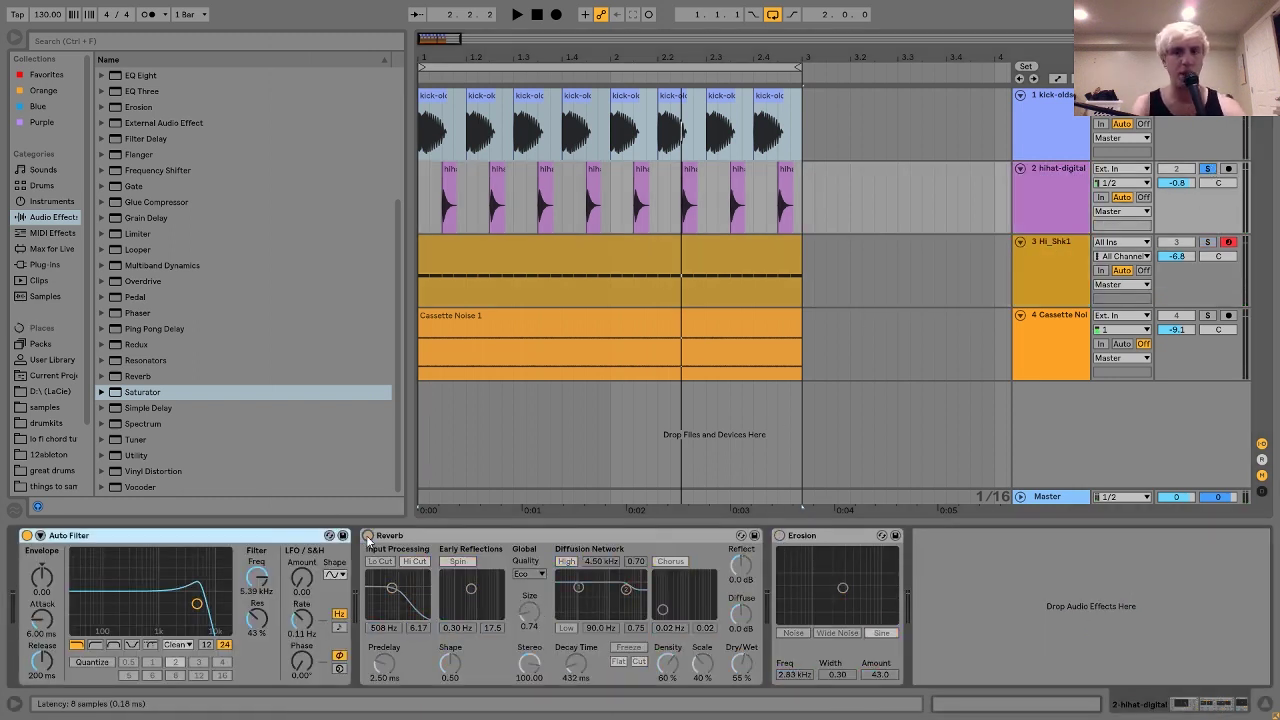
pyautogui.click(27, 536)
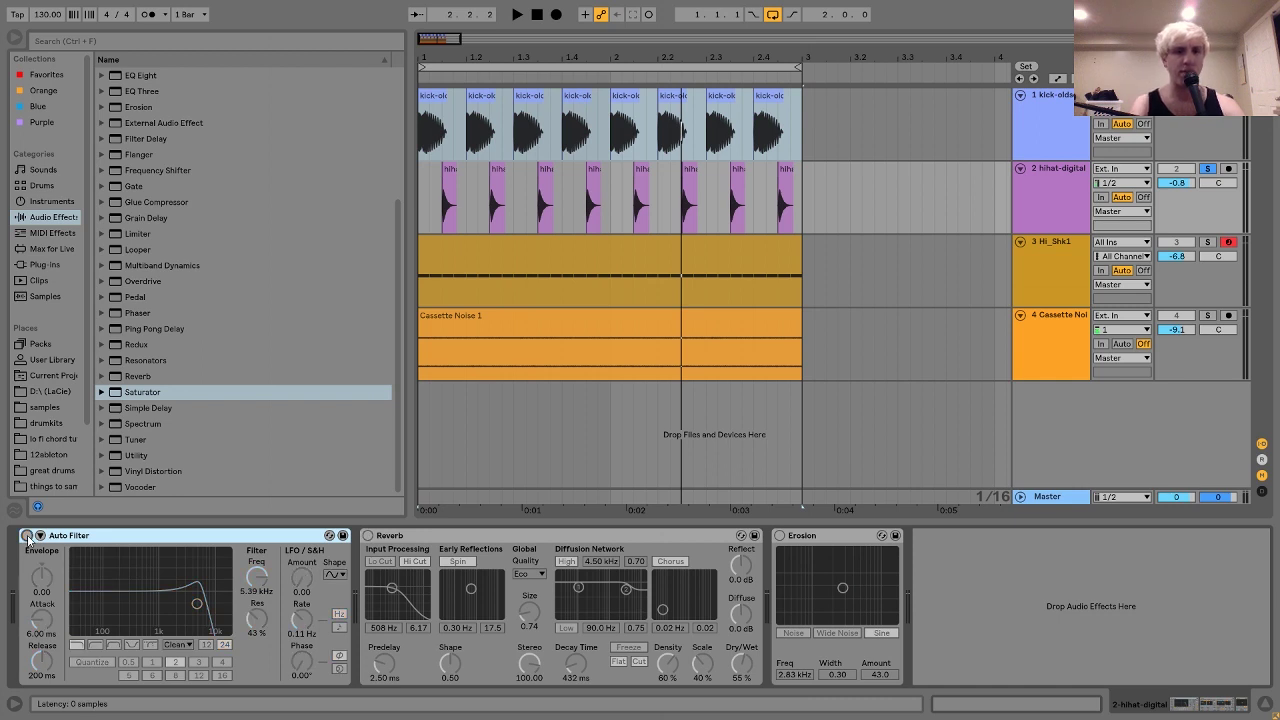
pyautogui.press('space')
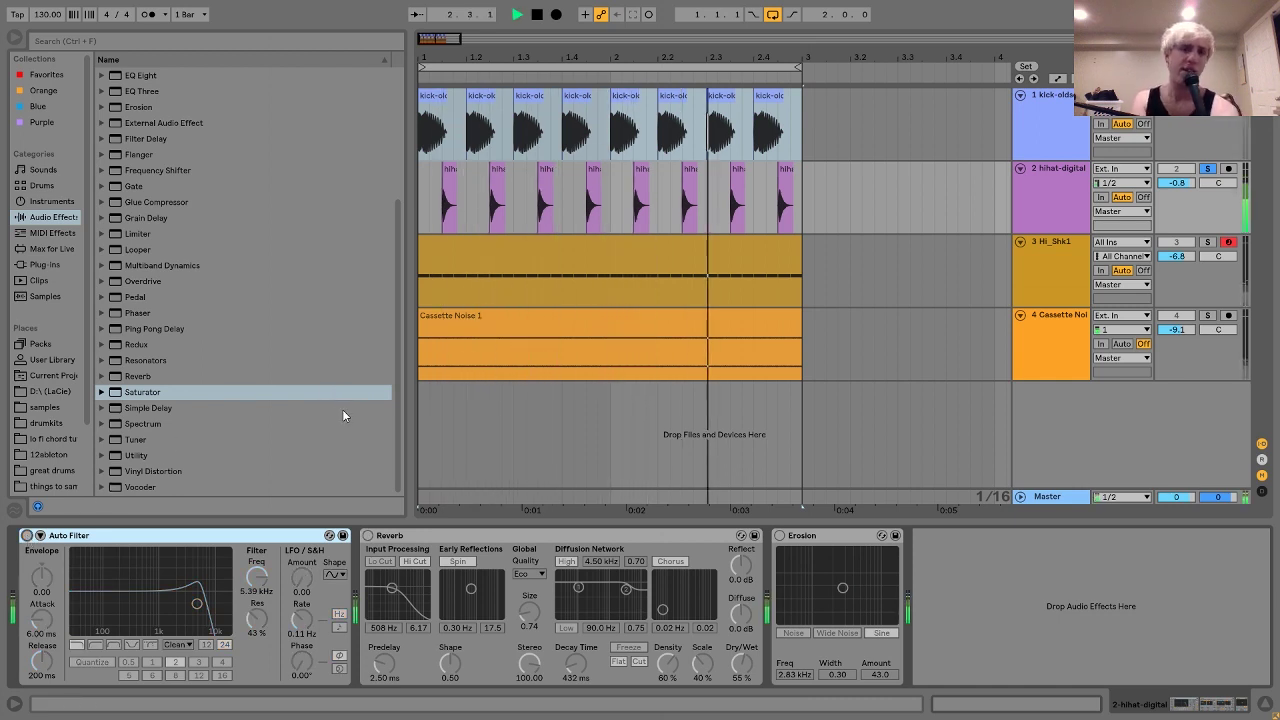
# - Solo Hi_Shk1, bypass its Auto Filter, Reverb and Erosion to hear it dry, and undo the three bypasses
pyautogui.click(1208, 243)
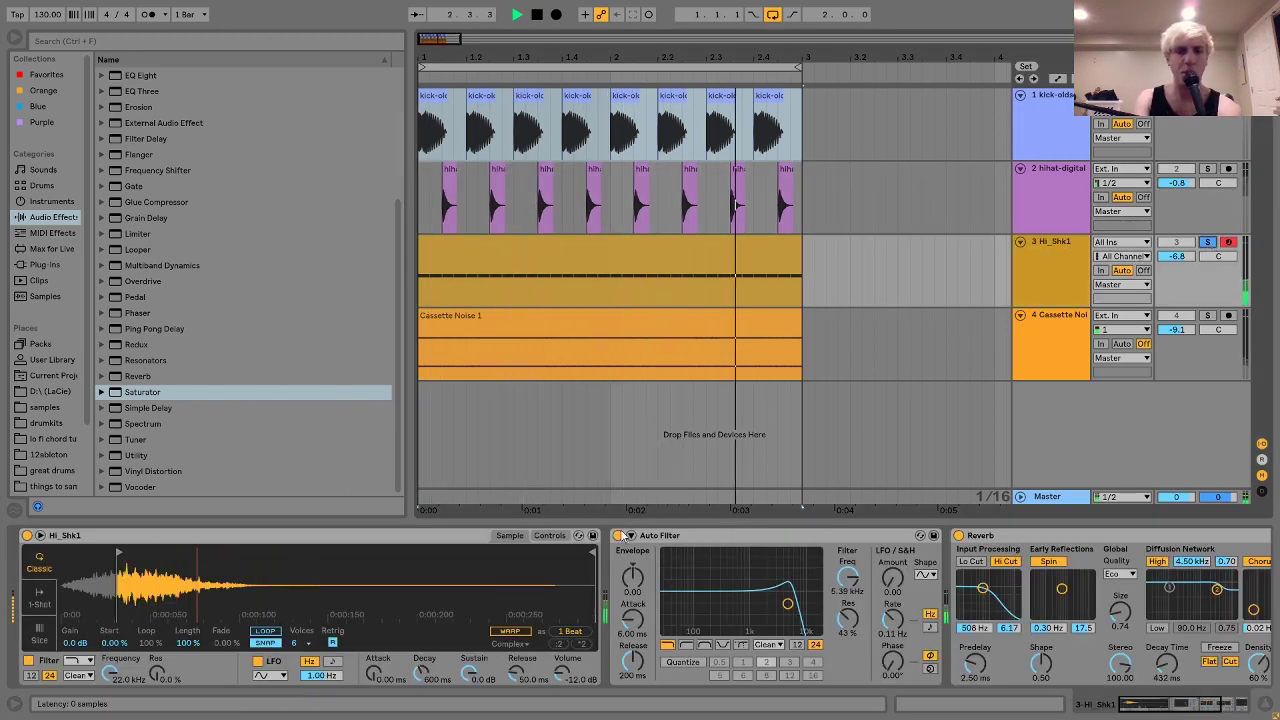
pyautogui.scroll(-3, 621, 537)
pyautogui.scroll(-2, 621, 537)
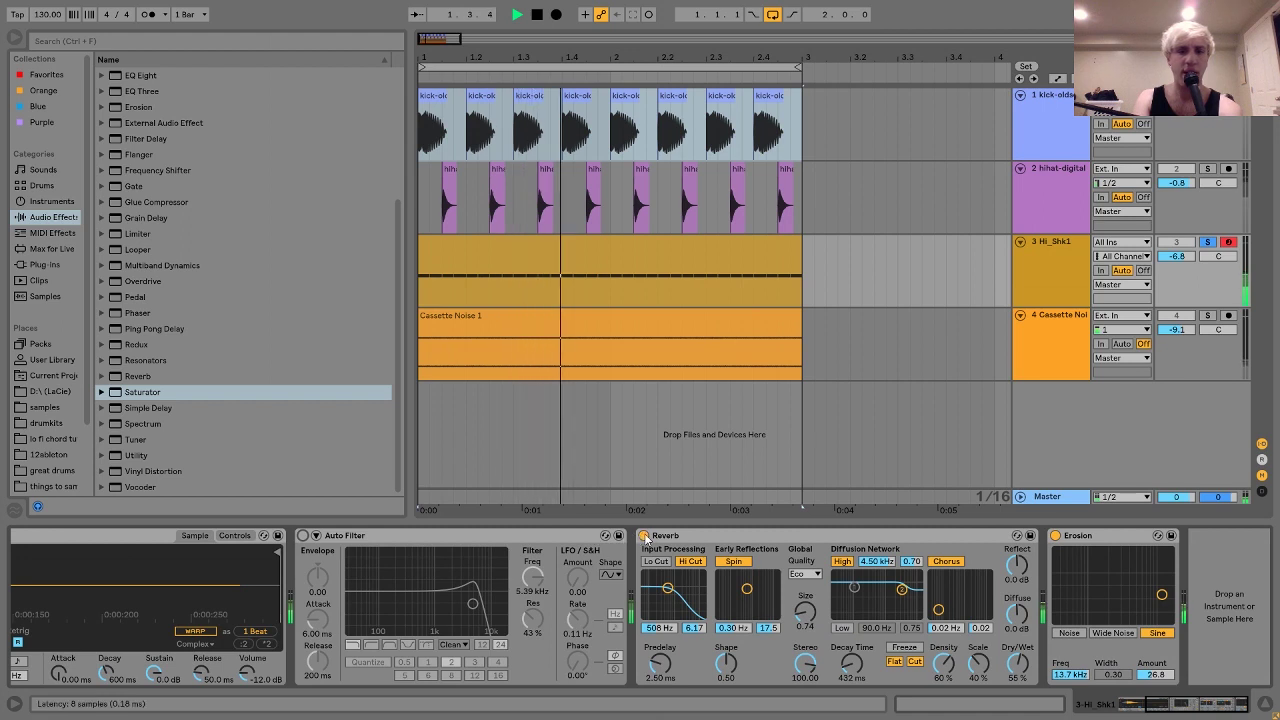
pyautogui.click(1055, 535)
pyautogui.press('space')
pyautogui.hotkey('ctrl', 'z')
pyautogui.hotkey('ctrl', 'z')
pyautogui.hotkey('ctrl', 'z')
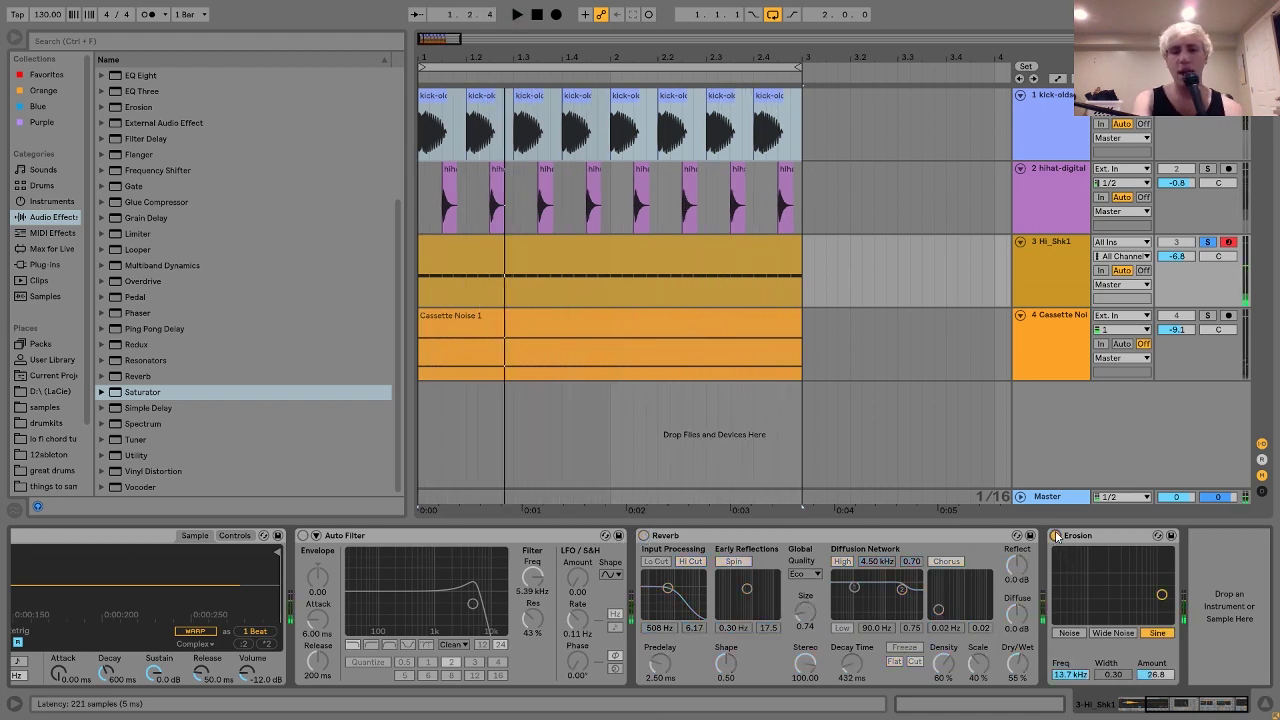
# - Solo hihat-digital, switch its Auto Filter back on, and play the hi-hat through the filter alone
pyautogui.click(1208, 168)
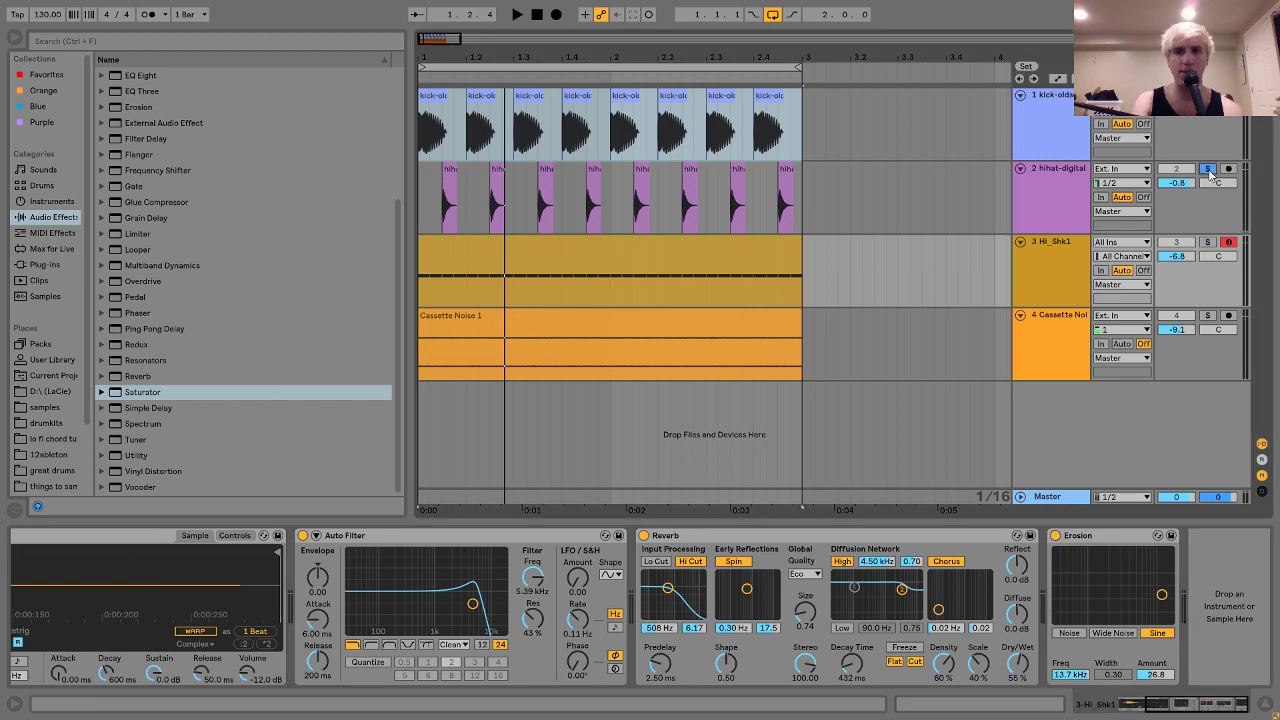
pyautogui.click(1076, 190)
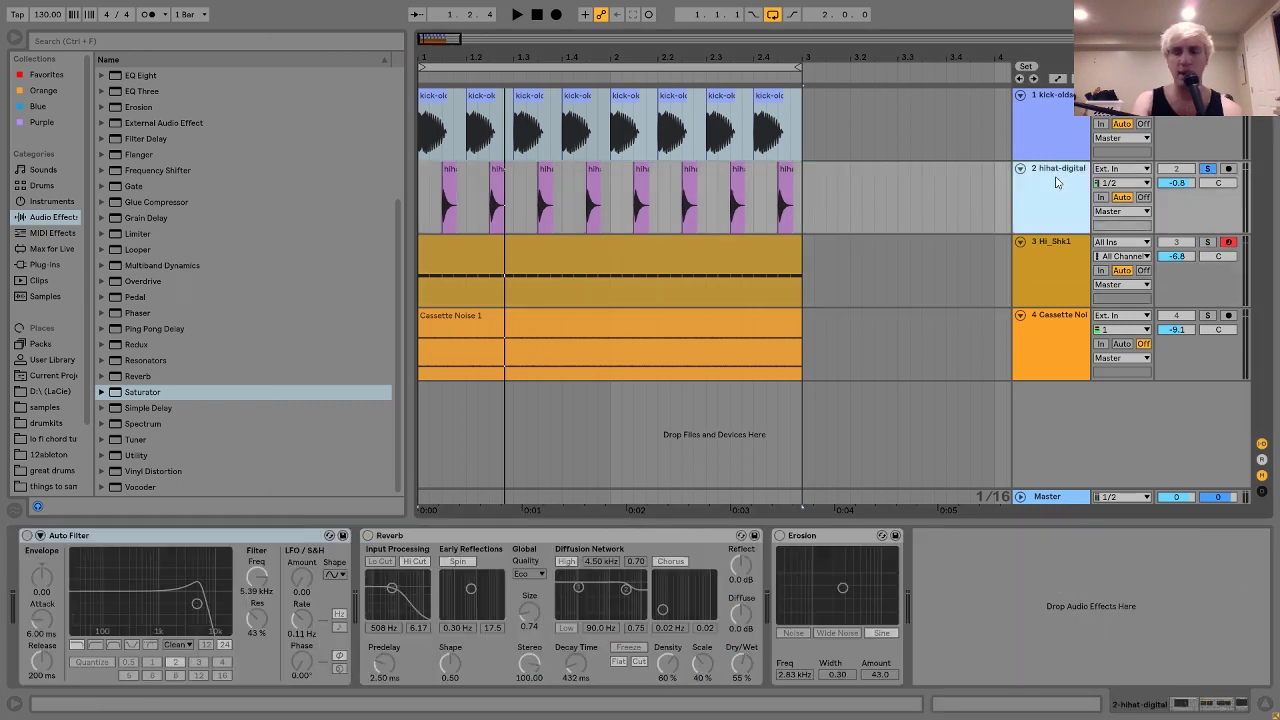
pyautogui.click(27, 535)
pyautogui.press('space')
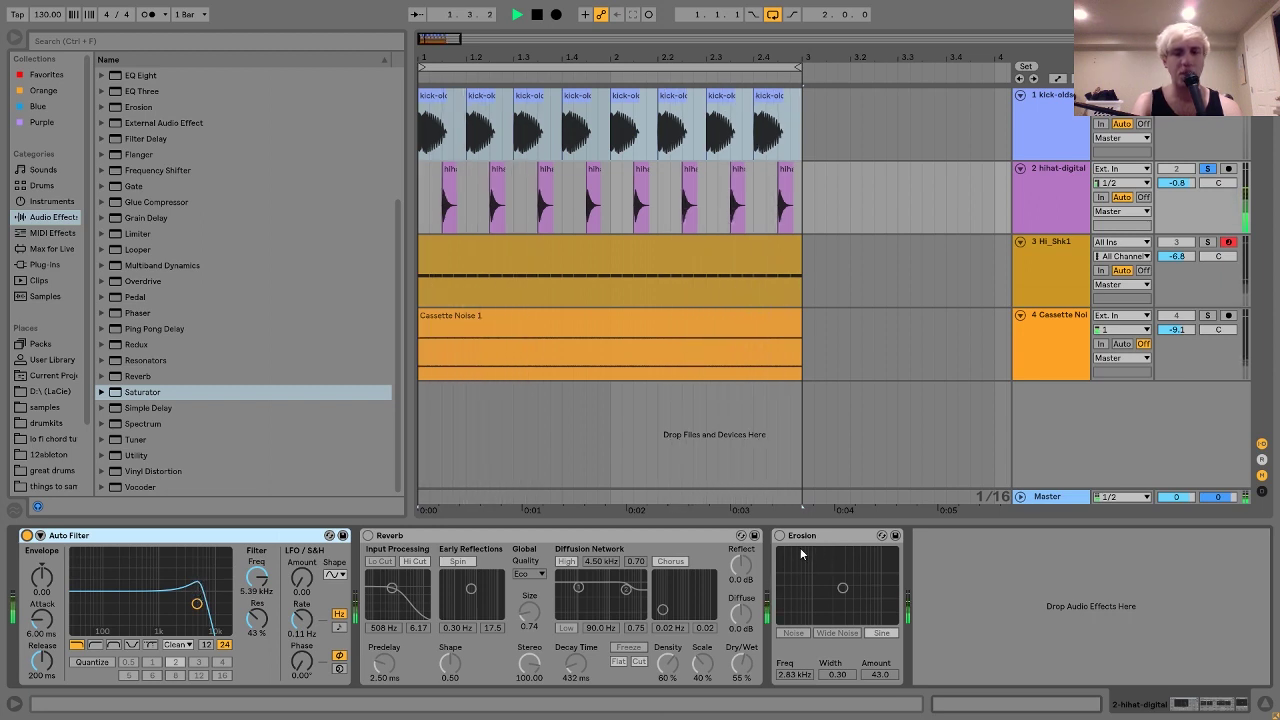
pyautogui.press('space')
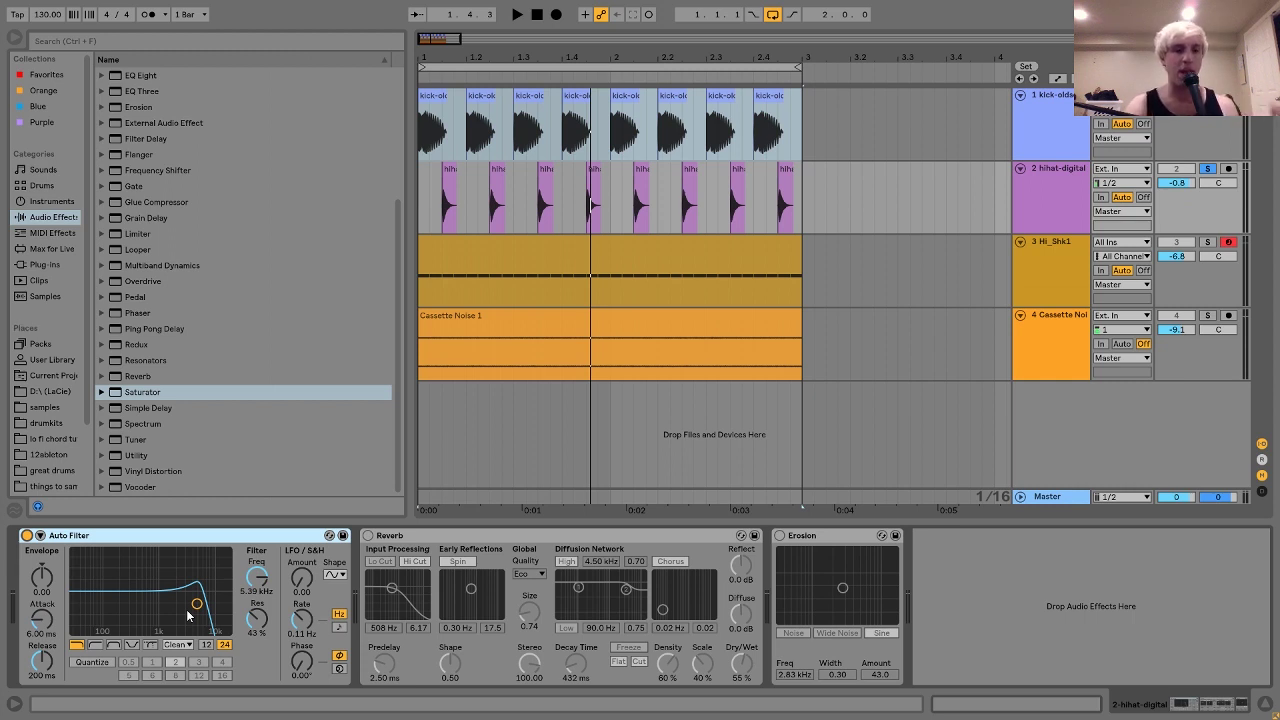
pyautogui.press('space')
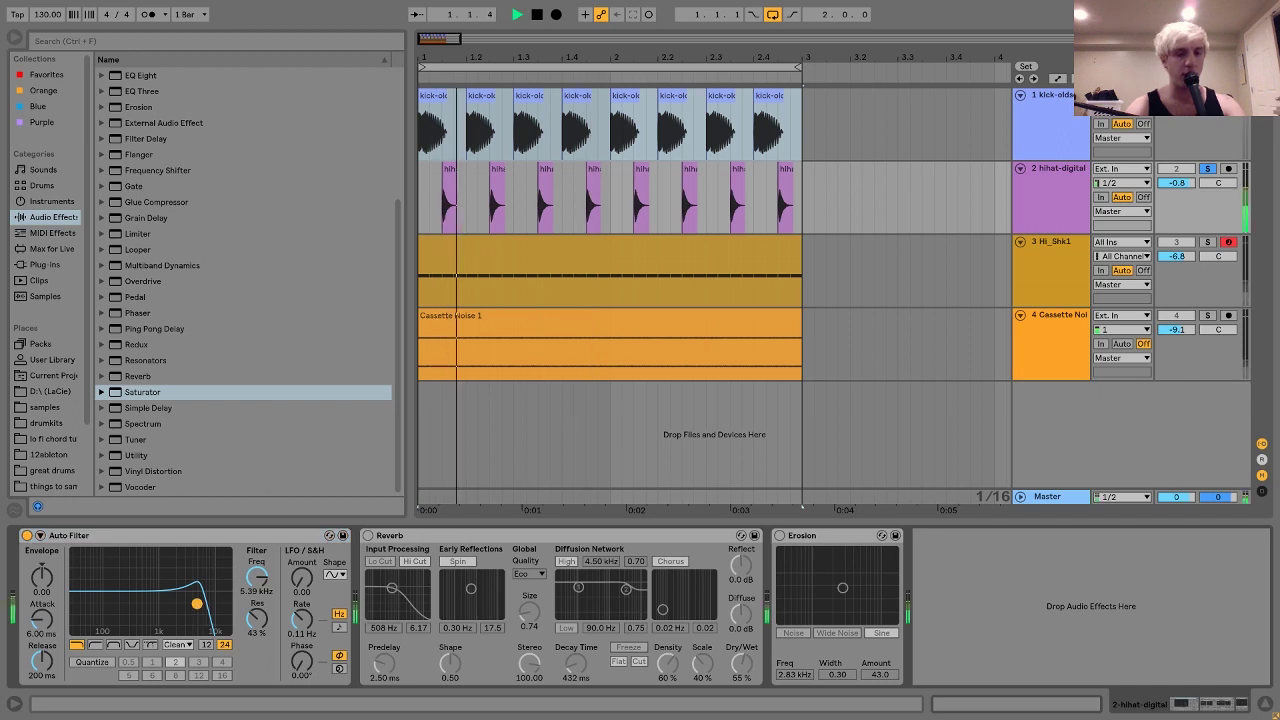
pyautogui.press('space')
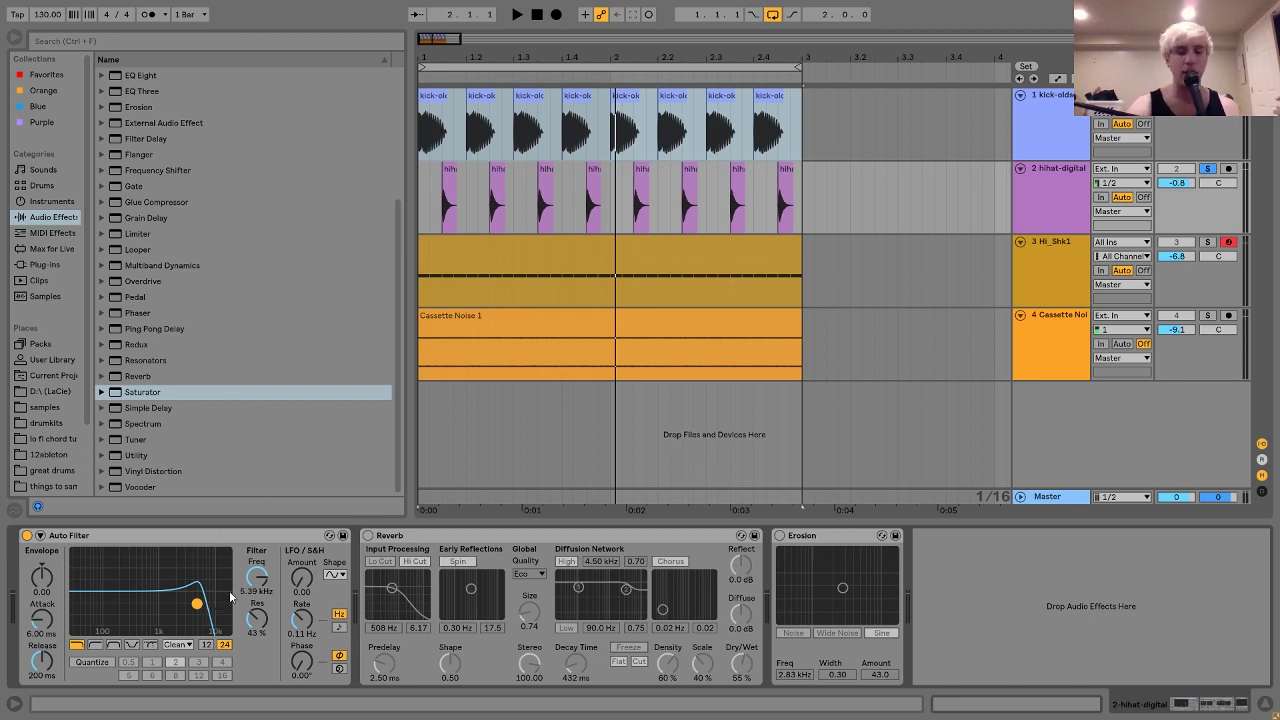
# - Switch the hi-hat's Reverb back on and play the loop to hear it after the Auto Filter
pyautogui.click(367, 535)
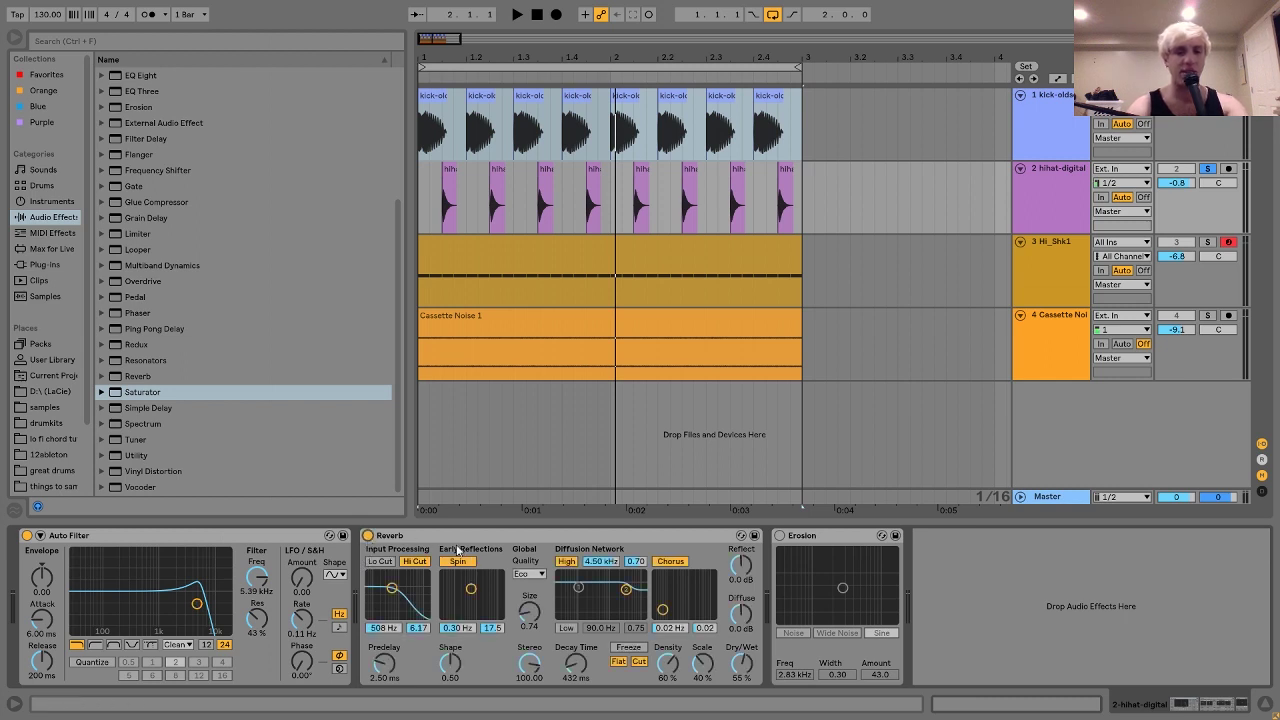
pyautogui.press('space')
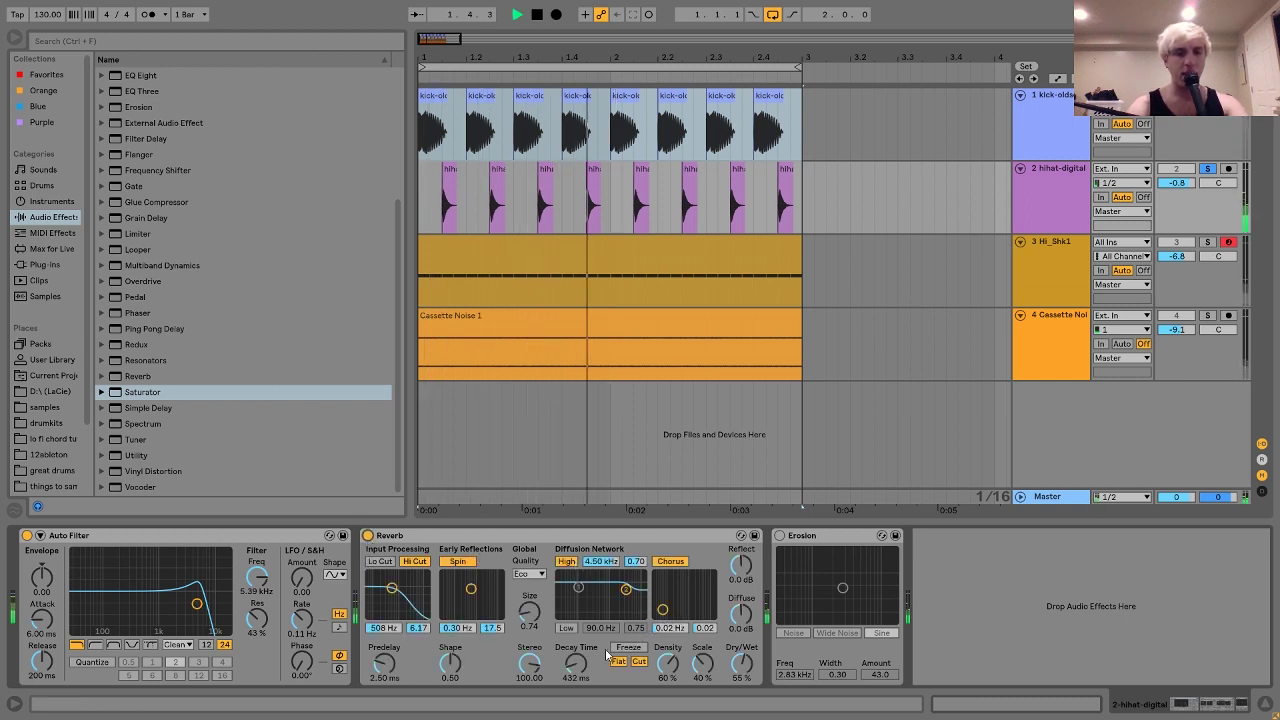
pyautogui.press('space')
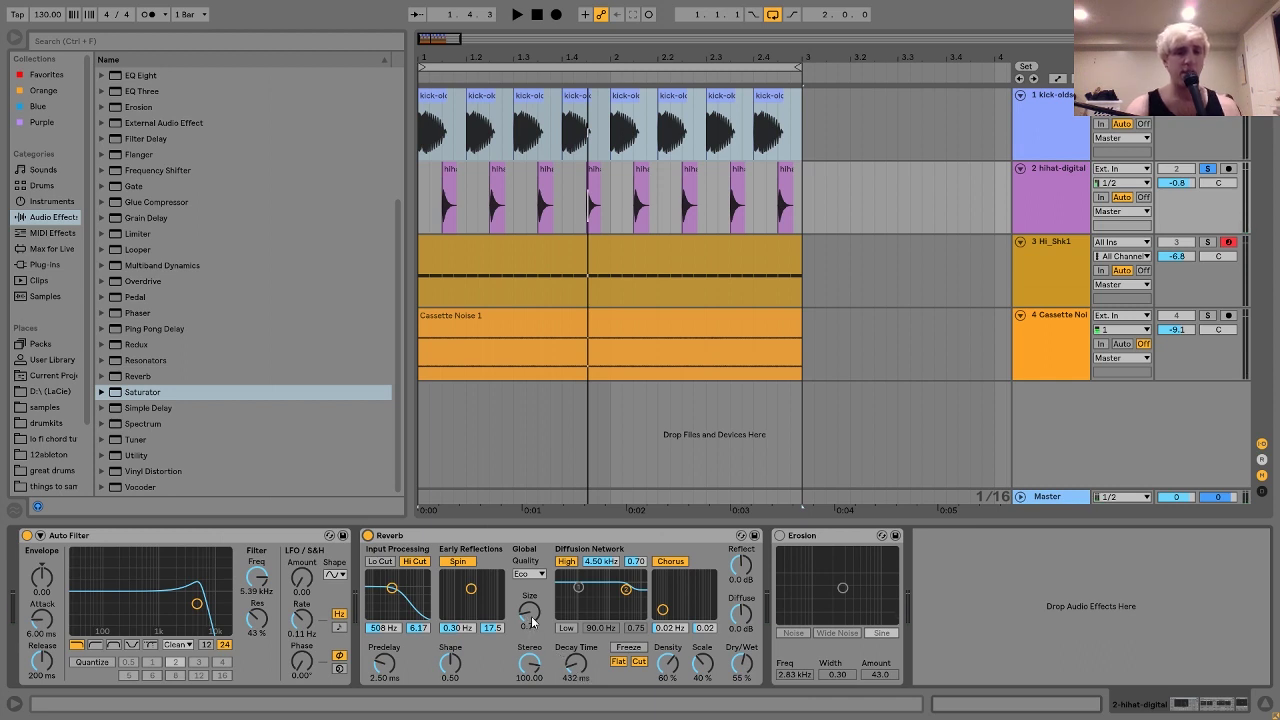
pyautogui.press('space')
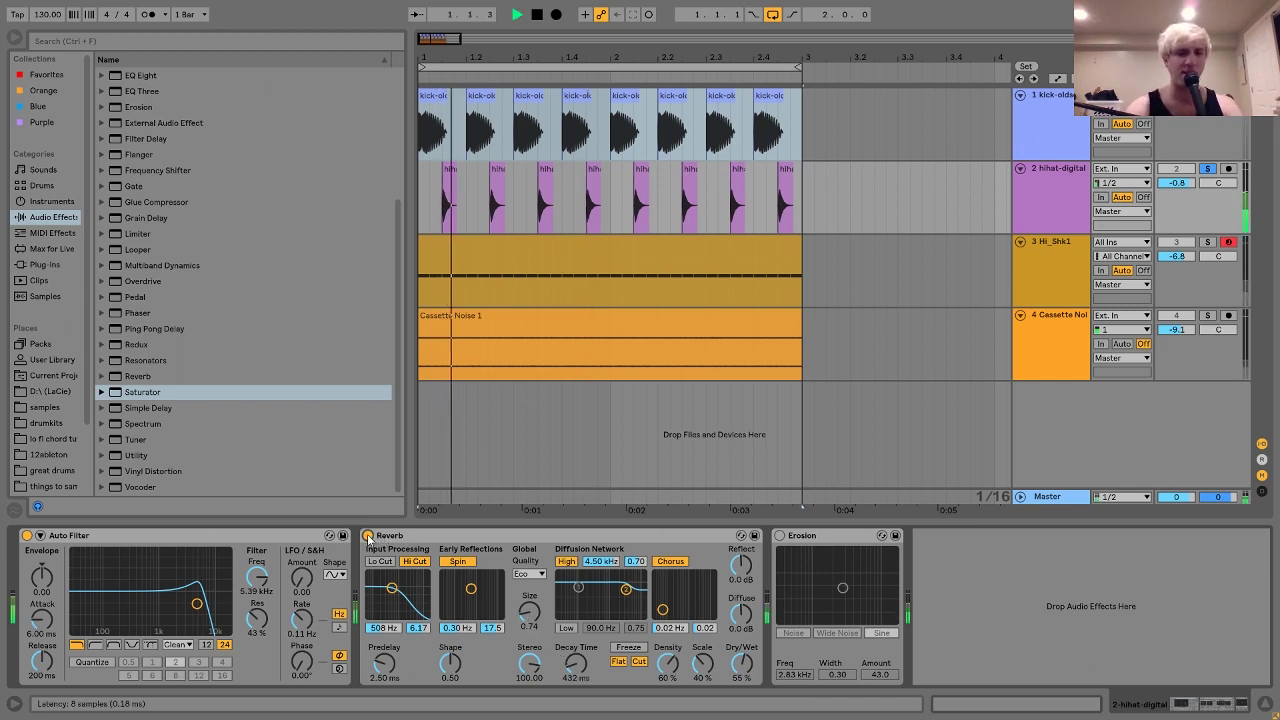
pyautogui.press('space')
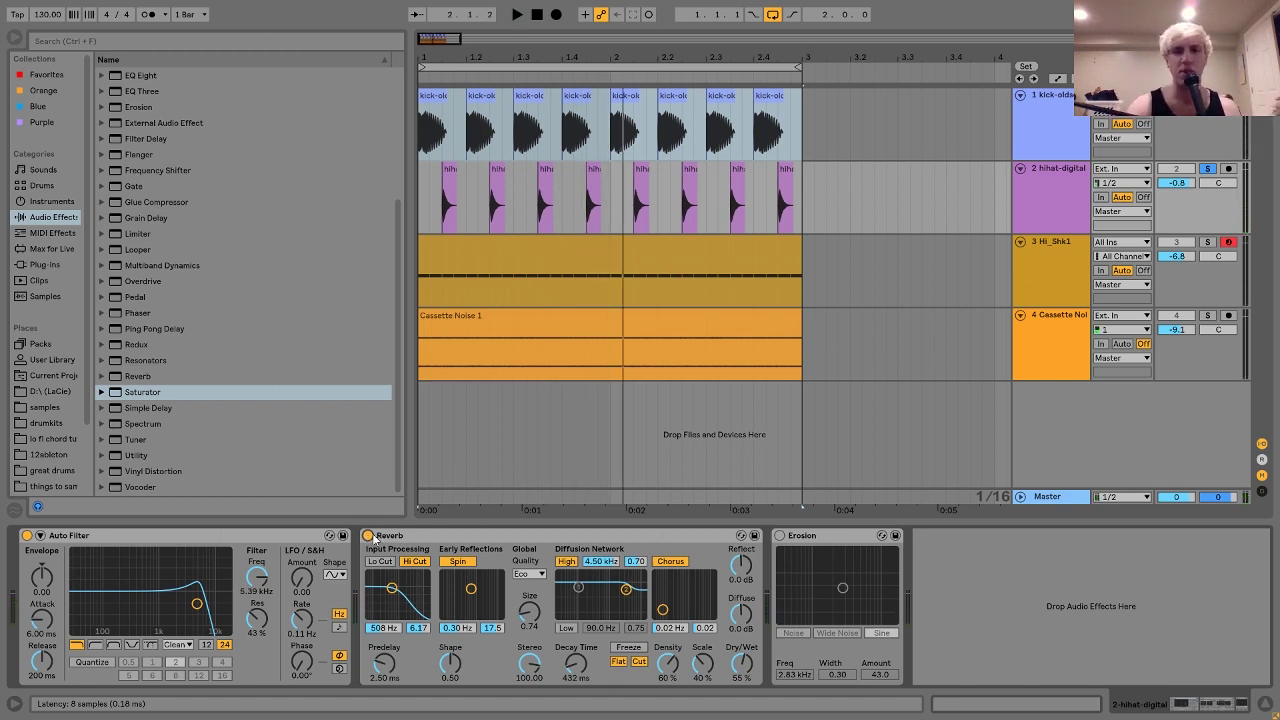
# - Switch the hi-hat's Erosion back on and play the loop with the complete effects chain
pyautogui.click(781, 536)
pyautogui.hotkey('alt', 'space')
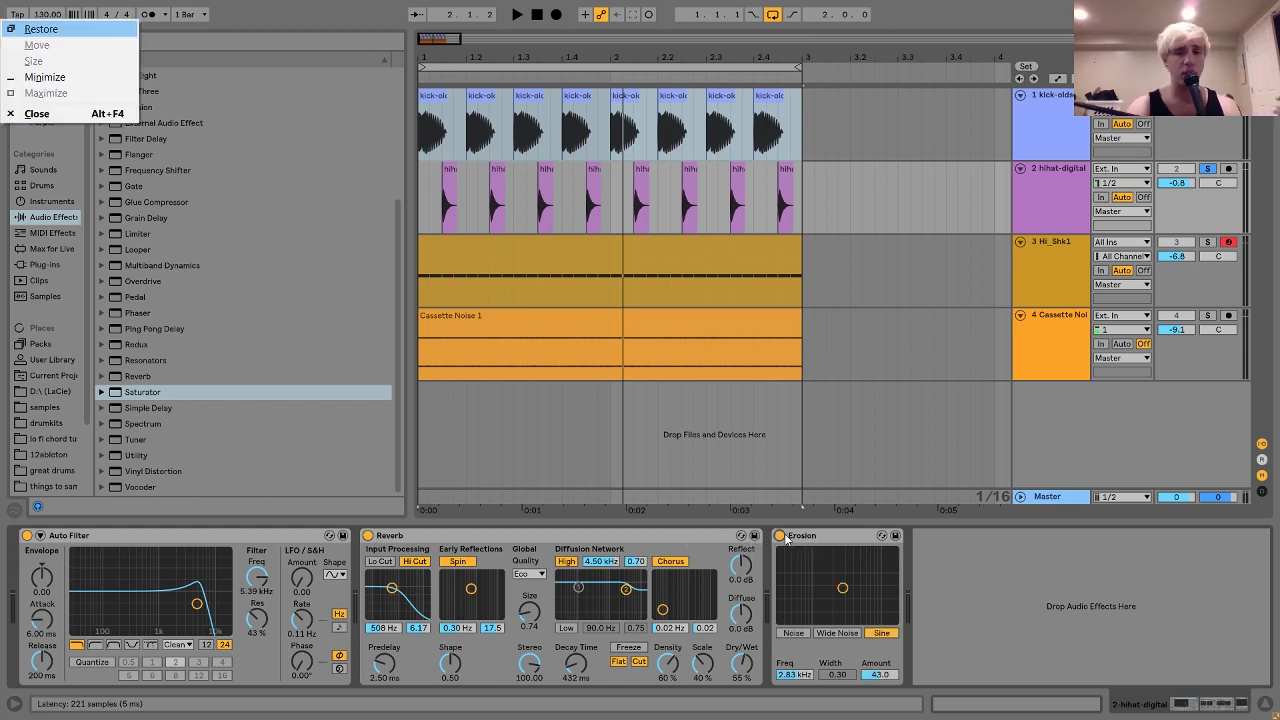
pyautogui.click(781, 536)
pyautogui.click(780, 536)
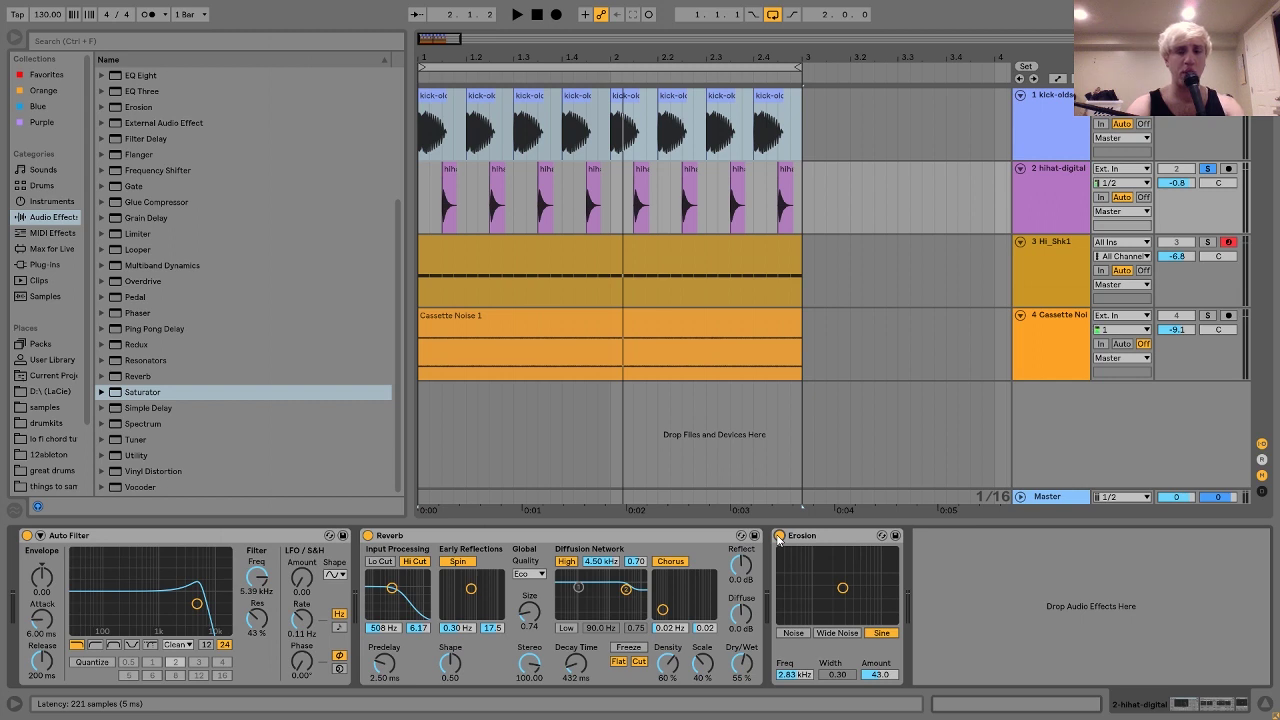
pyautogui.press('space')
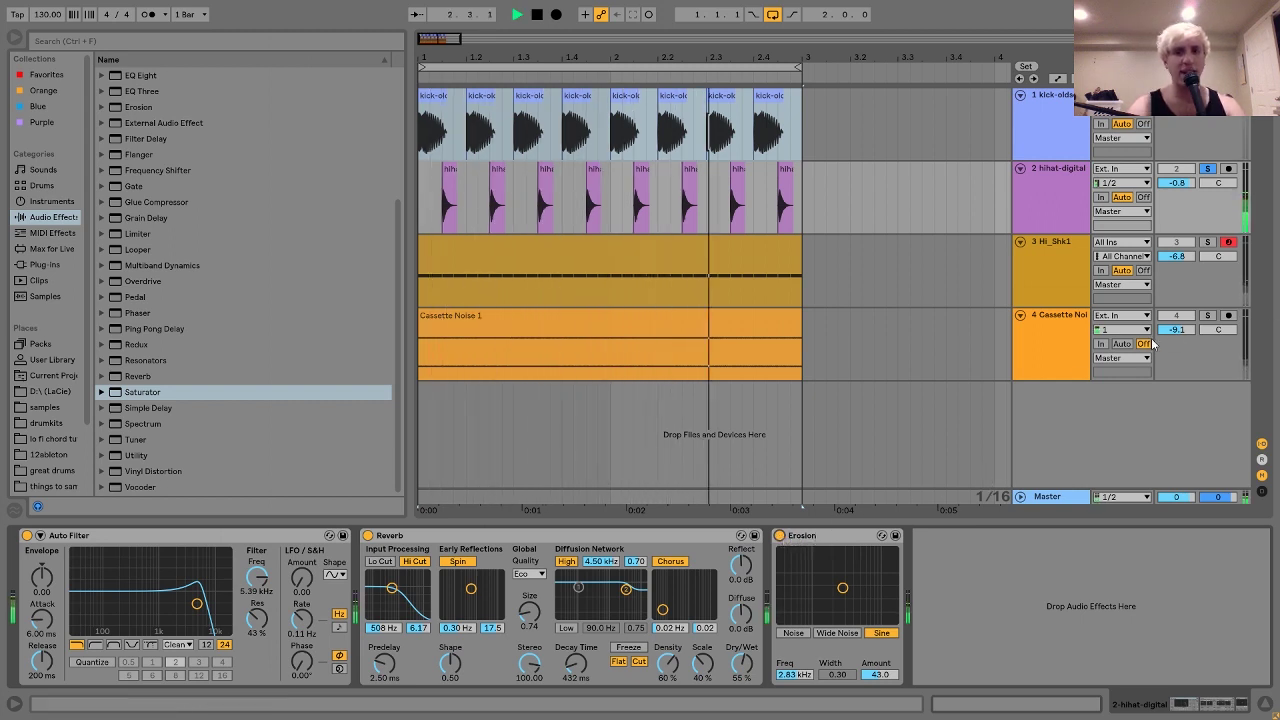
# - Solo Hi_Shk1, play the shaker with all its effects, and look through its device chain
pyautogui.click(1207, 241)
pyautogui.click(1088, 252)
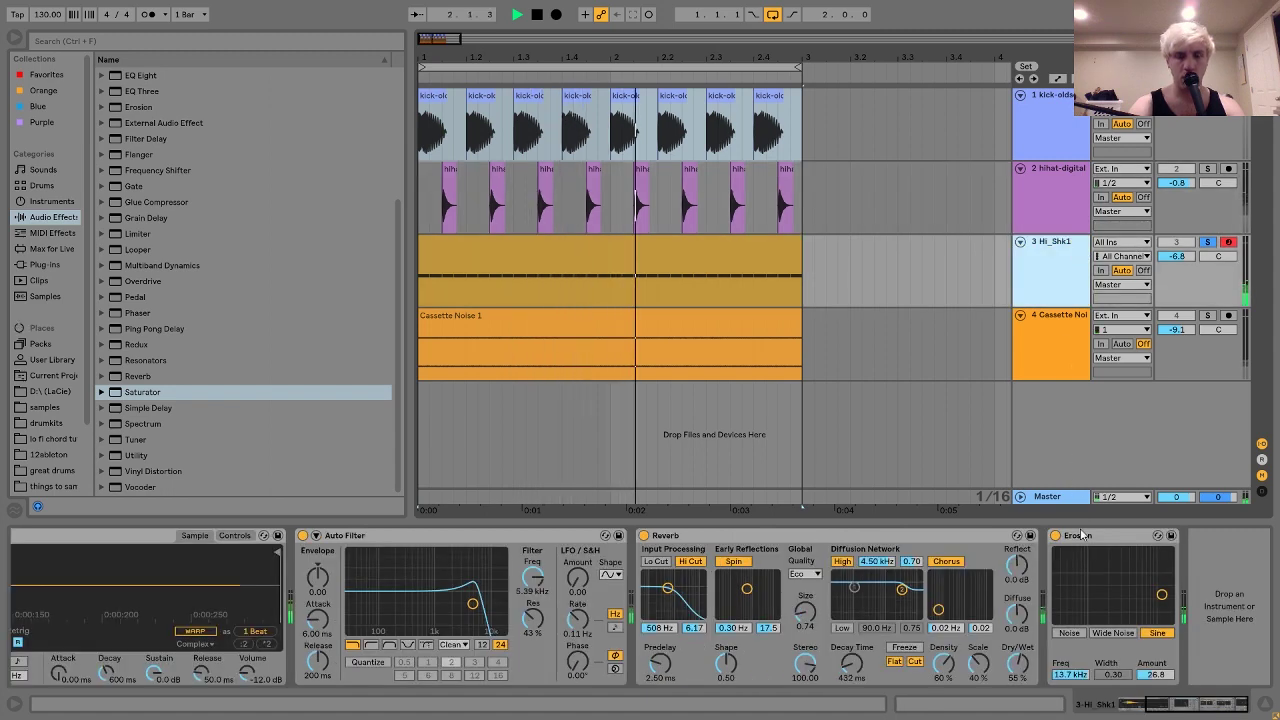
pyautogui.press('space')
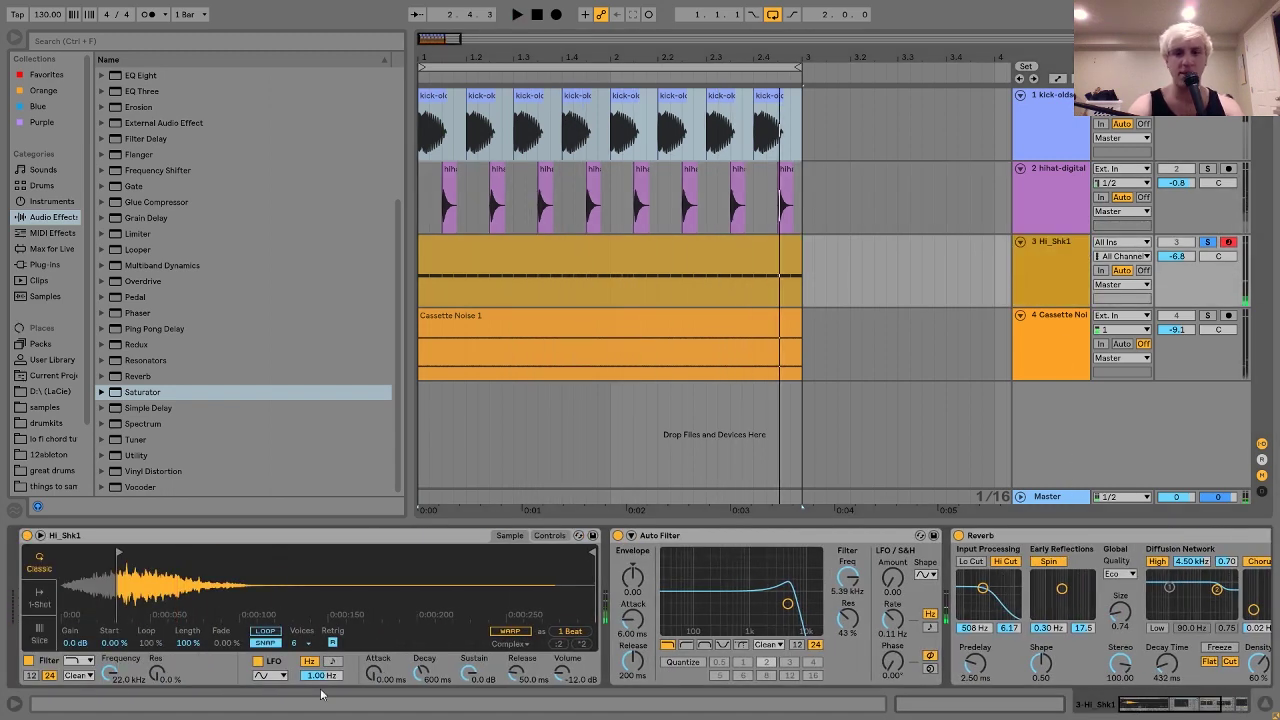
pyautogui.hscroll(5, 944, 587)
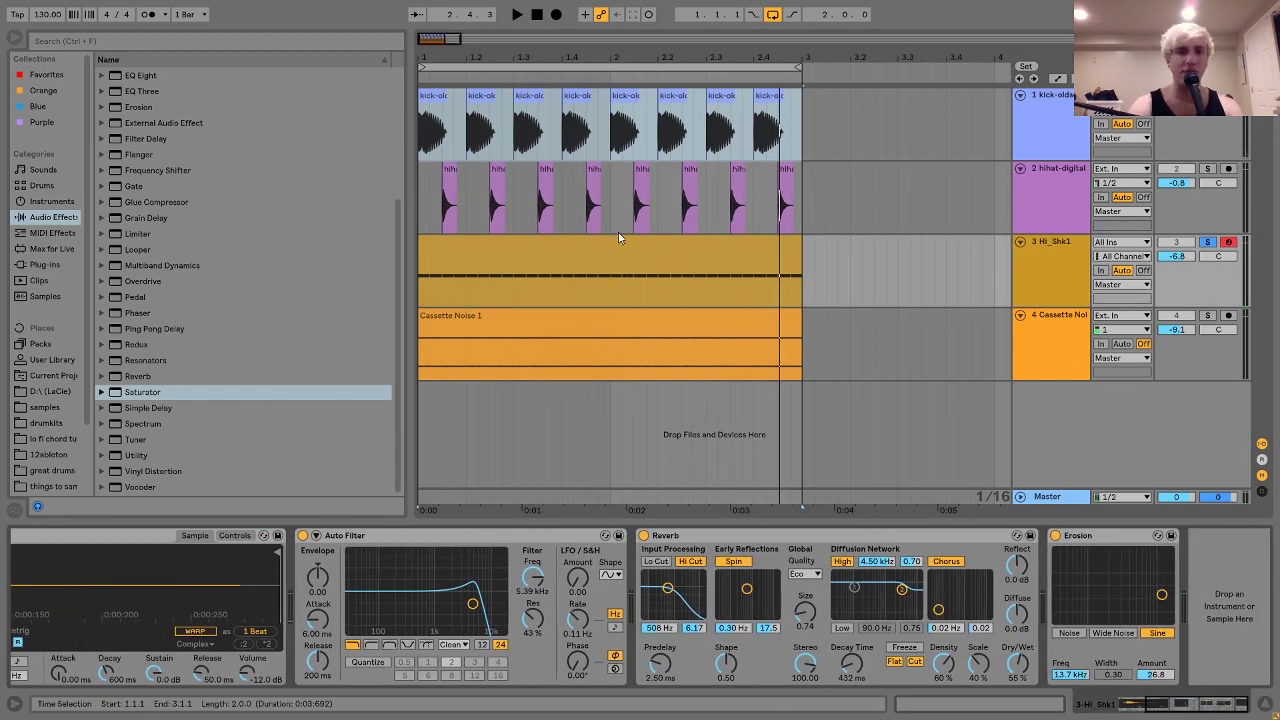
# - Open the Hi_Shk1 MIDI clip to examine its repeated C3 notes and velocity pattern, and return to the device chain
pyautogui.doubleClick(622, 250)
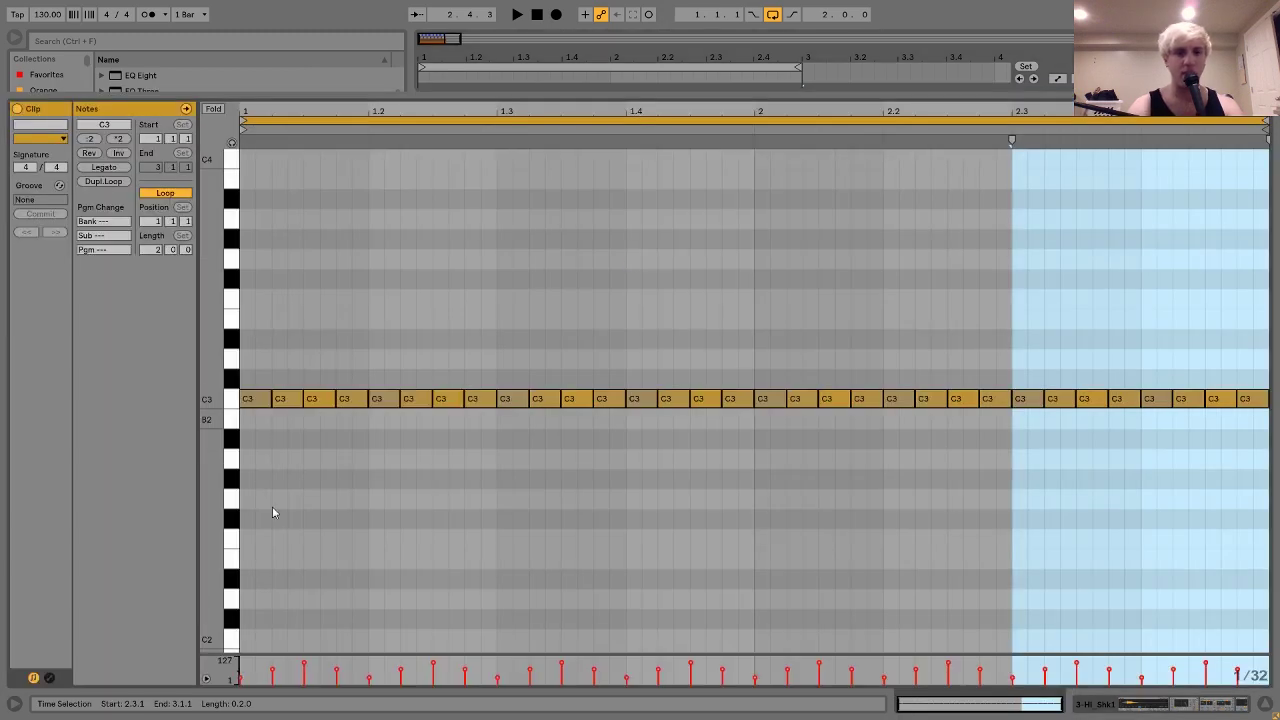
pyautogui.click(241, 680)
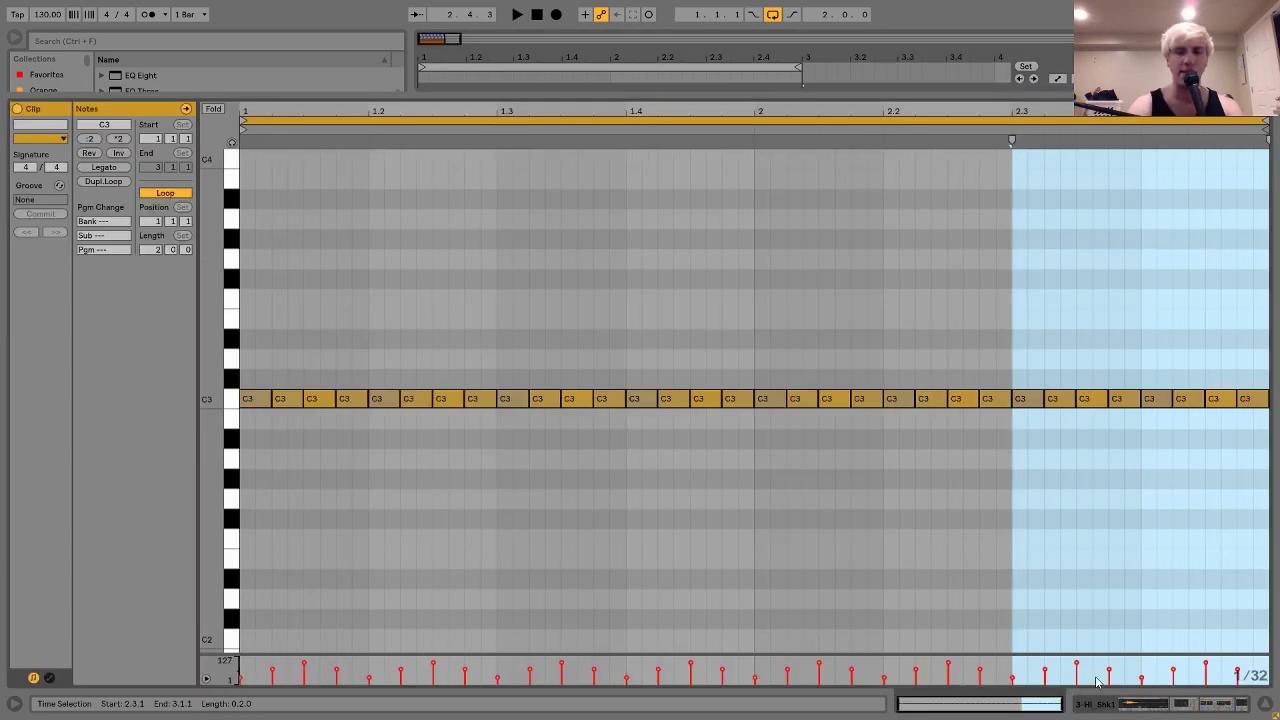
pyautogui.click(1137, 704)
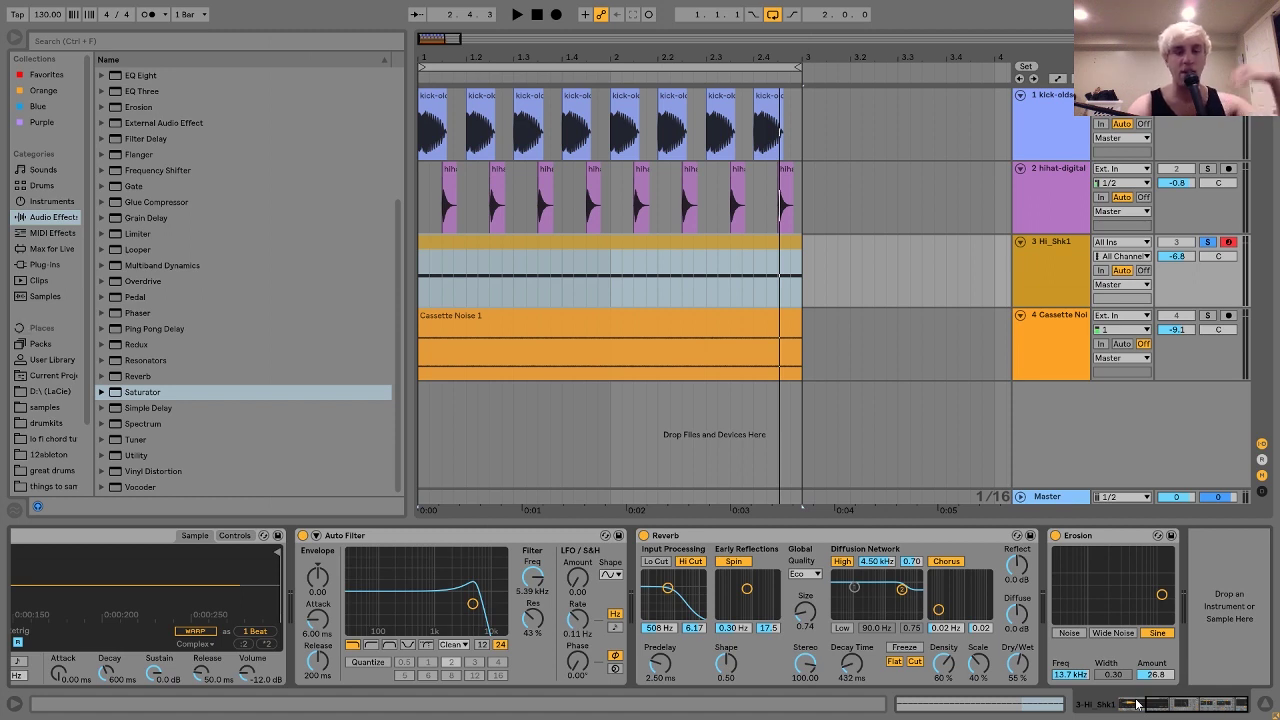
# - Play hihat-digital with the shaker, set the hi-hat's volume to -3.0 dB, and play the full loop without solos
pyautogui.click(1207, 170)
pyautogui.press('space')
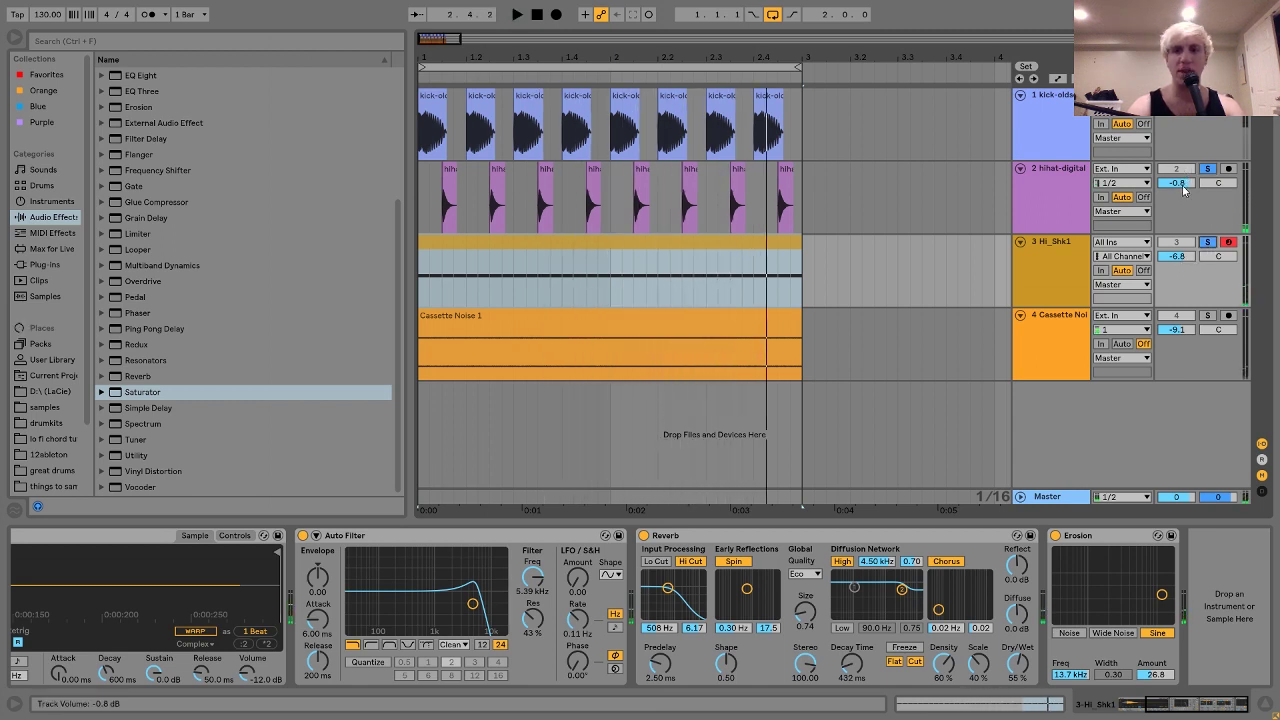
pyautogui.moveTo(1182, 184)
pyautogui.mouseDown()
pyautogui.moveTo(1182, 201)
pyautogui.moveTo(1182, 178)
pyautogui.mouseUp()
pyautogui.click(1207, 170)
pyautogui.press('space')
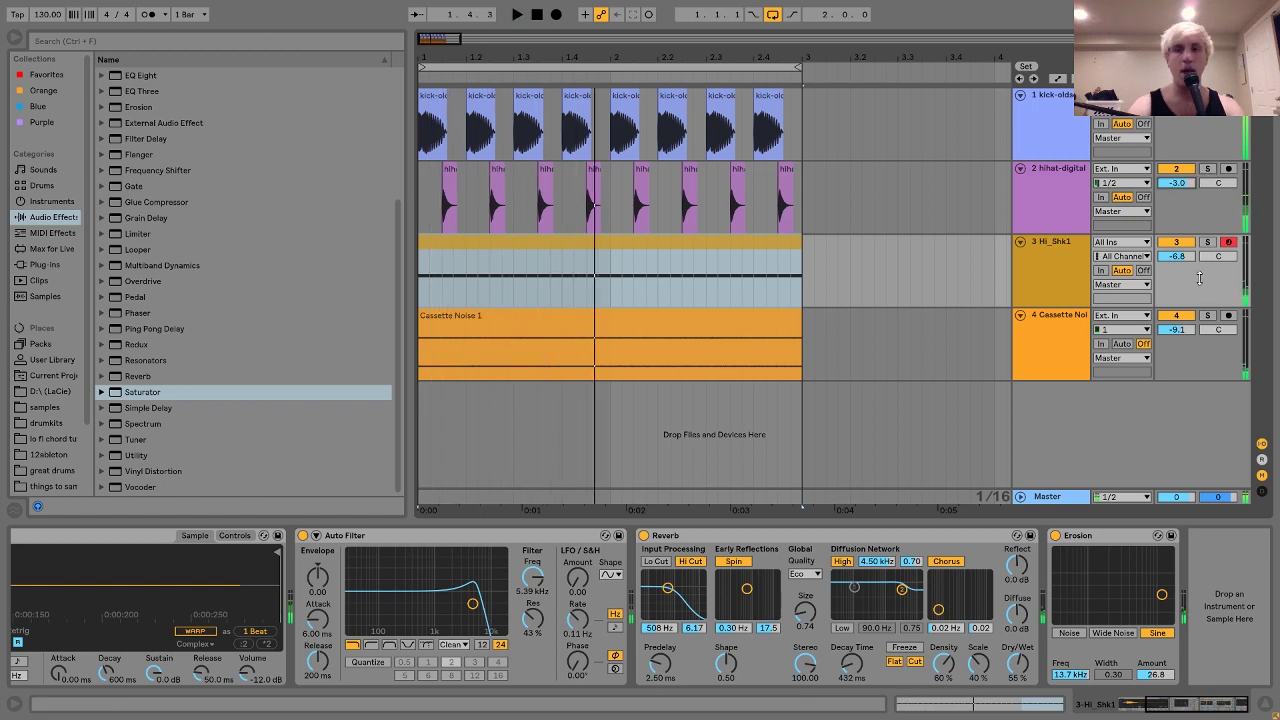
# - Solo the Cassette Noise track and play it to hear the noise layer by itself
pyautogui.click(1062, 322)
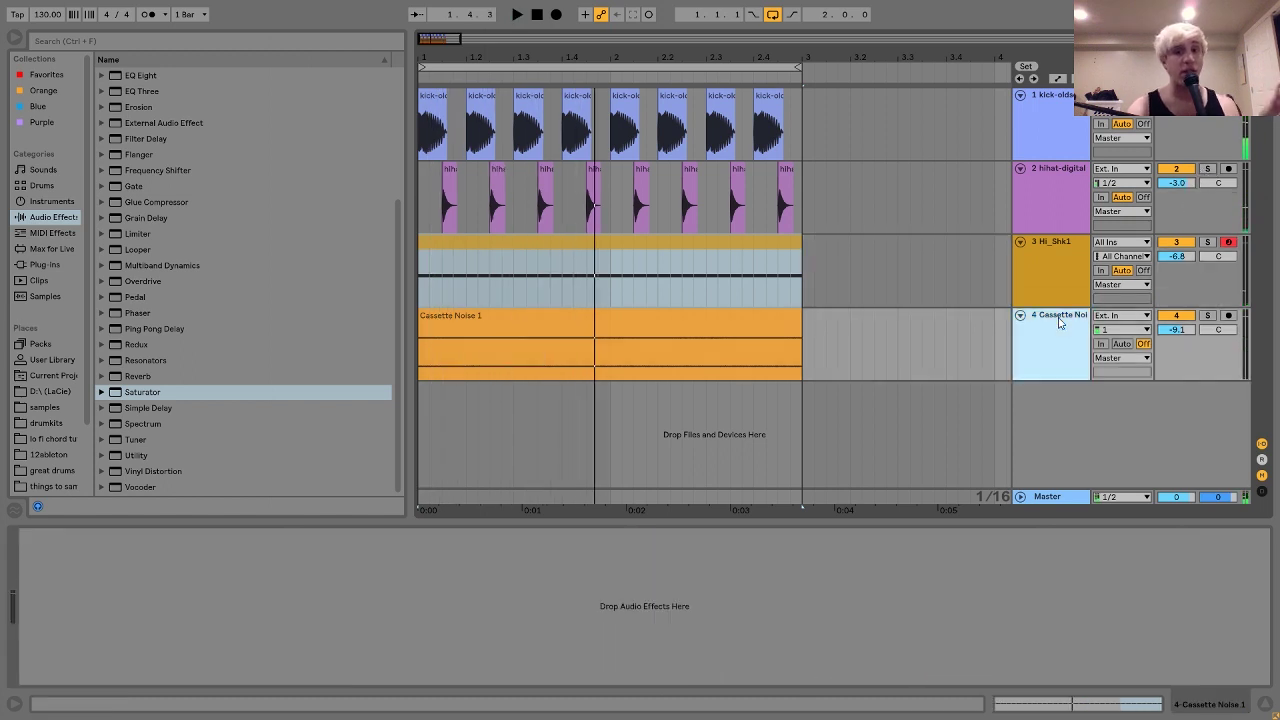
pyautogui.click(1207, 316)
pyautogui.press('space')
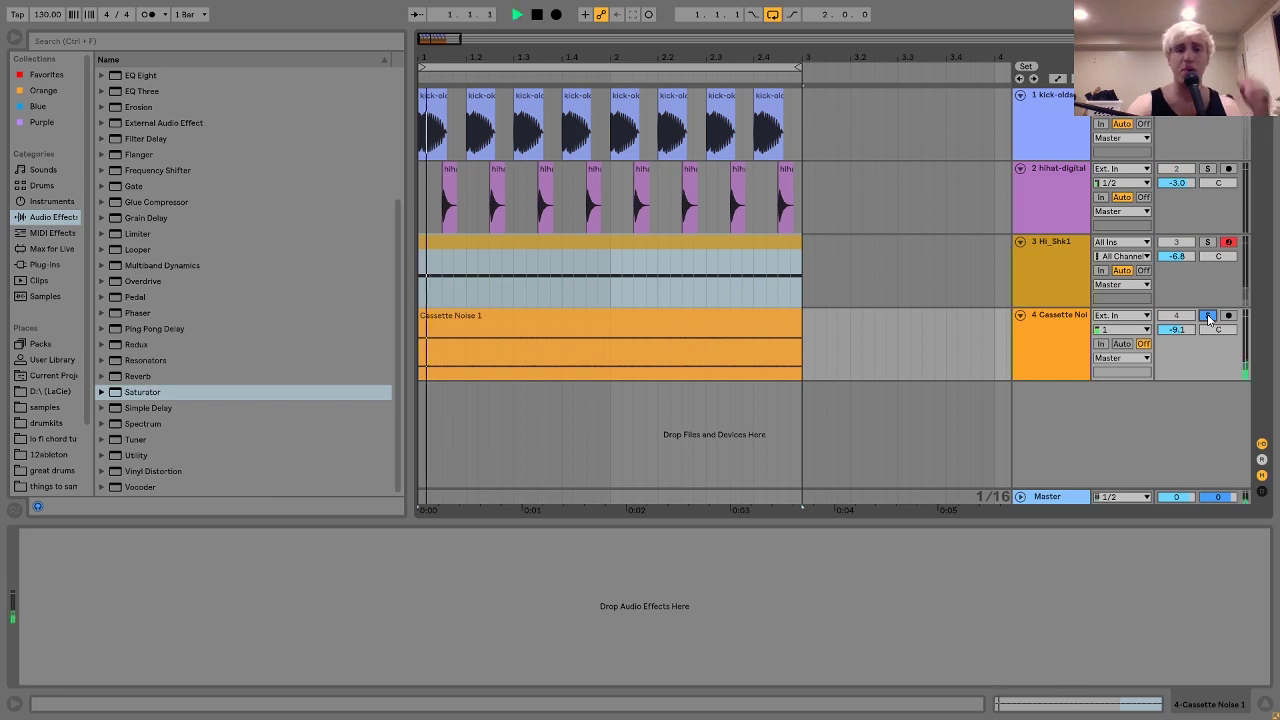
pyautogui.press('space')
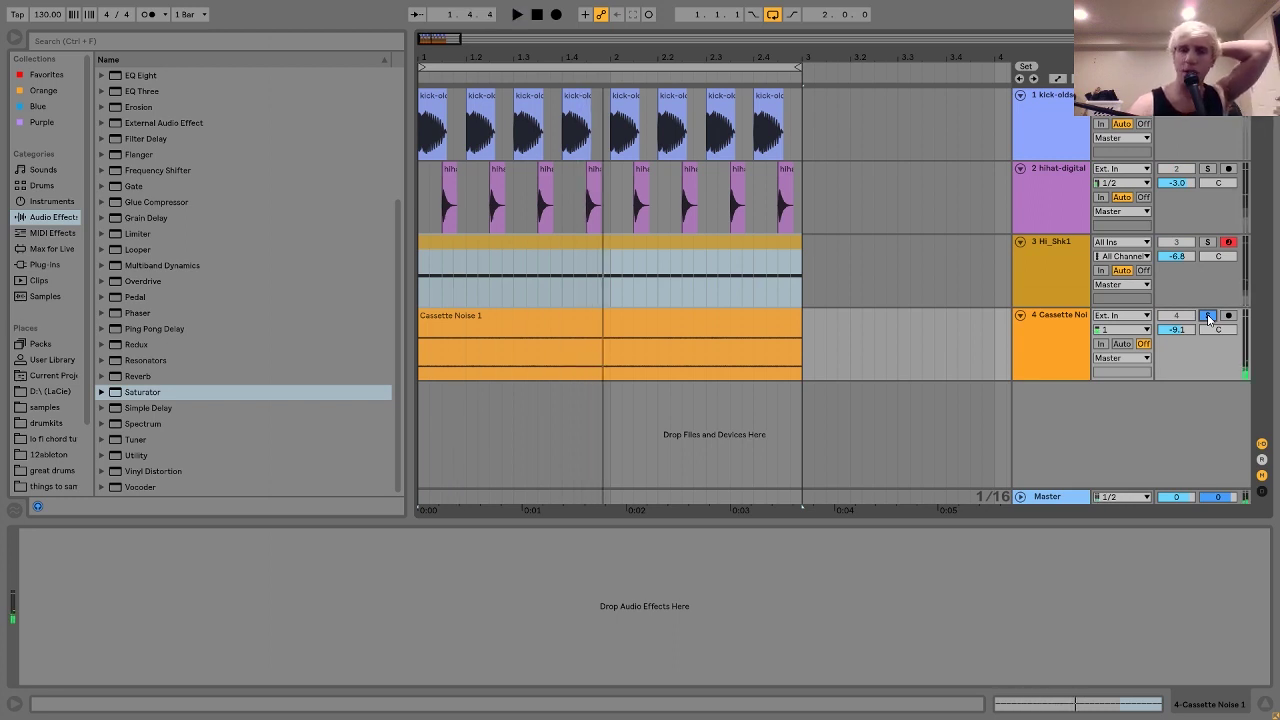
# - Reset the Cassette Noise volume to 0 dB, lower it to -8.0 dB during playback, and unsolo the track
pyautogui.click(1190, 329)
pyautogui.press('Delete')
pyautogui.press('space')
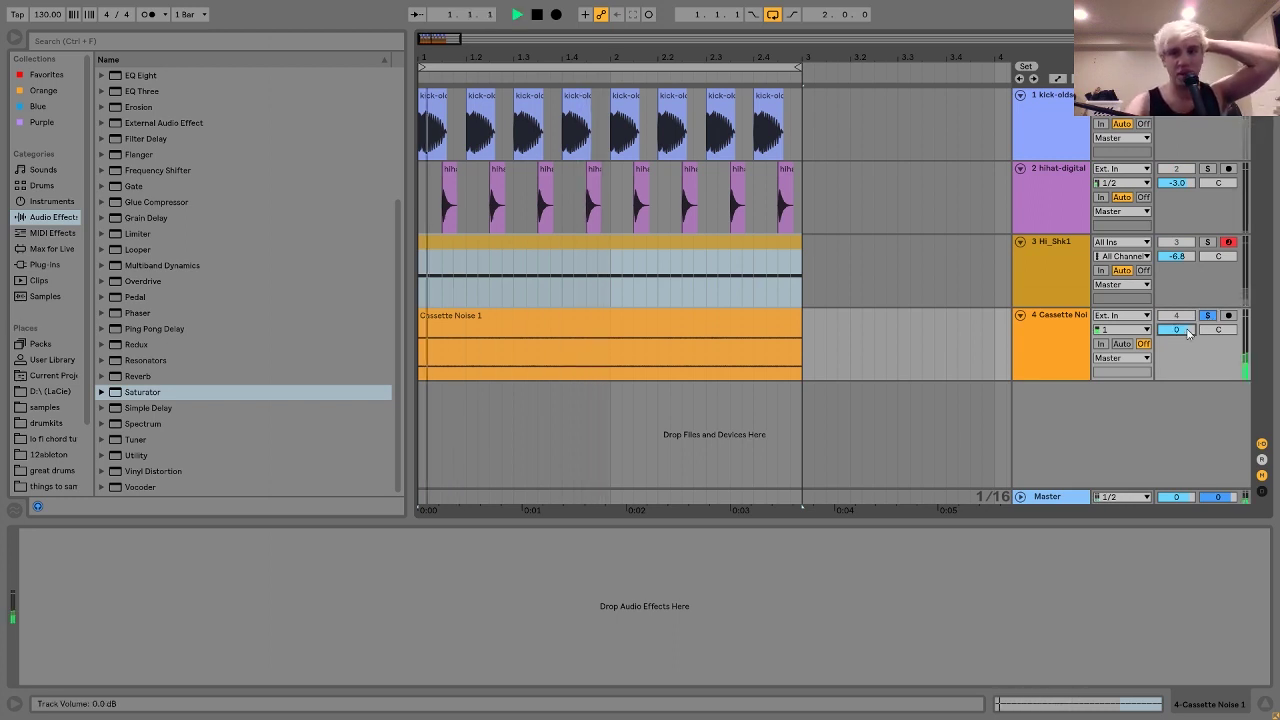
pyautogui.moveTo(1189, 332); pyautogui.dragTo(1189, 350)
pyautogui.press('space')
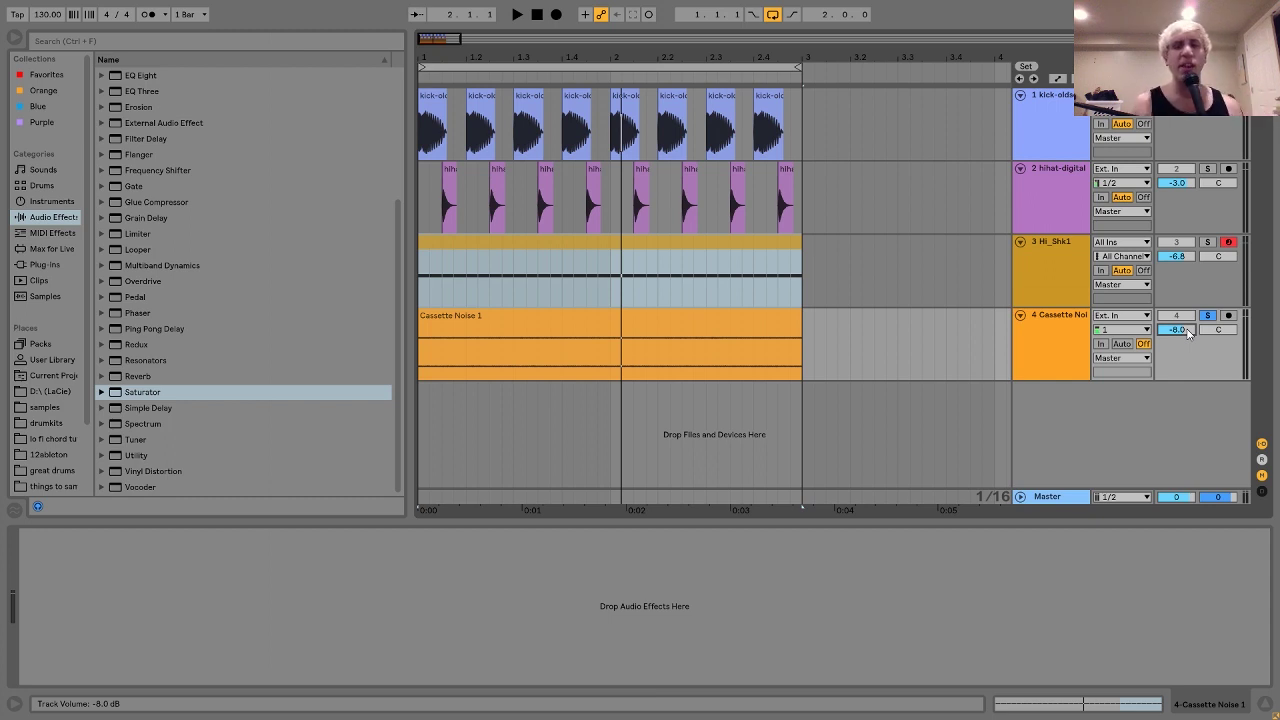
pyautogui.click(1208, 316)
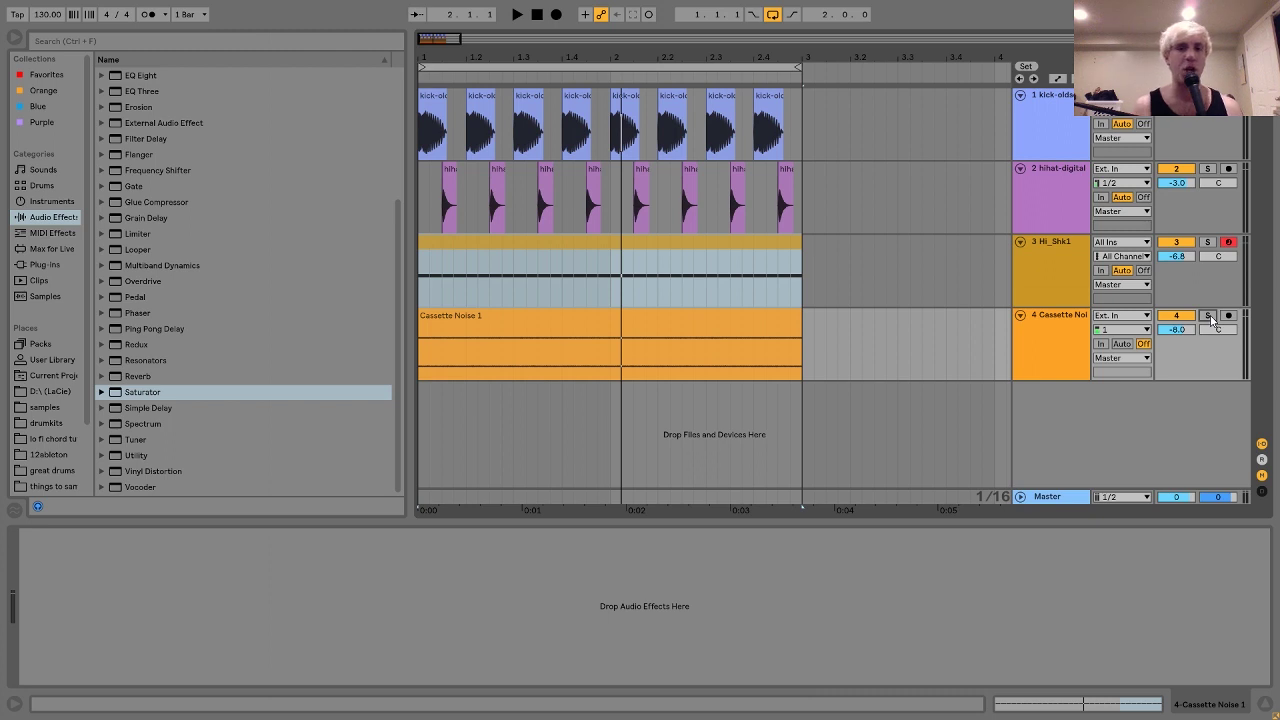